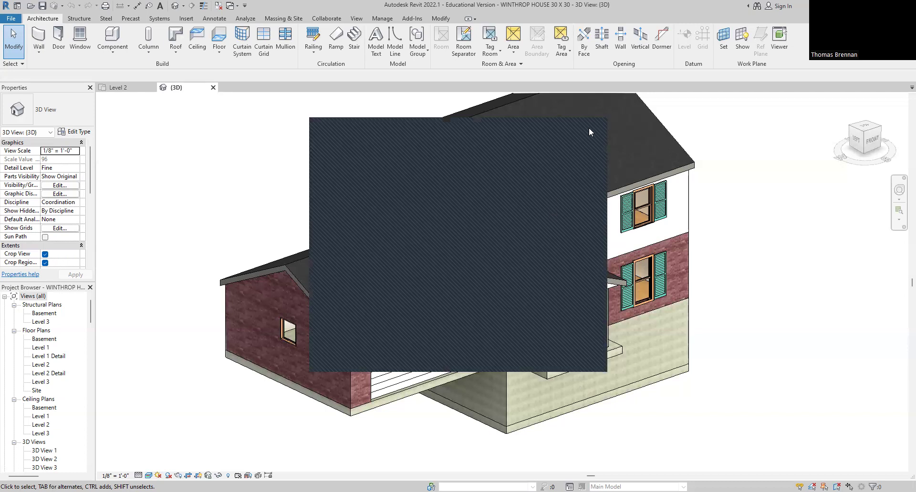
left_click_drag(589, 128, 426, 219)
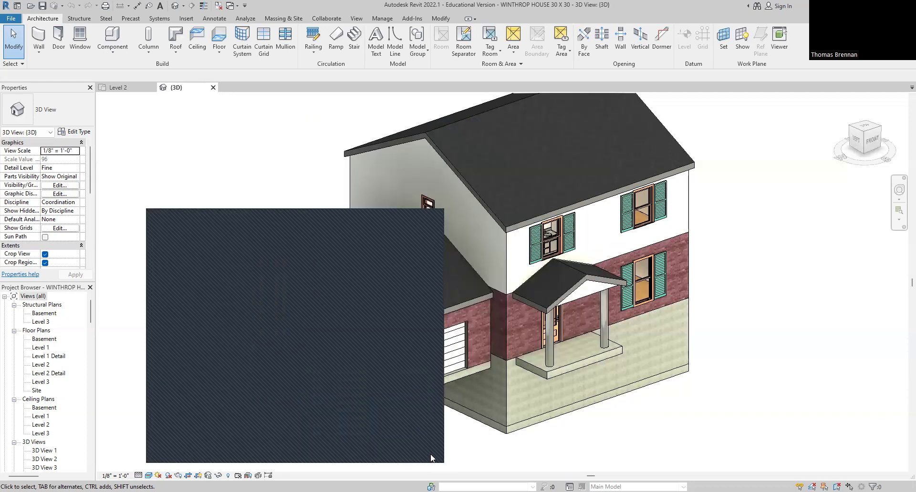
left_click(430, 454)
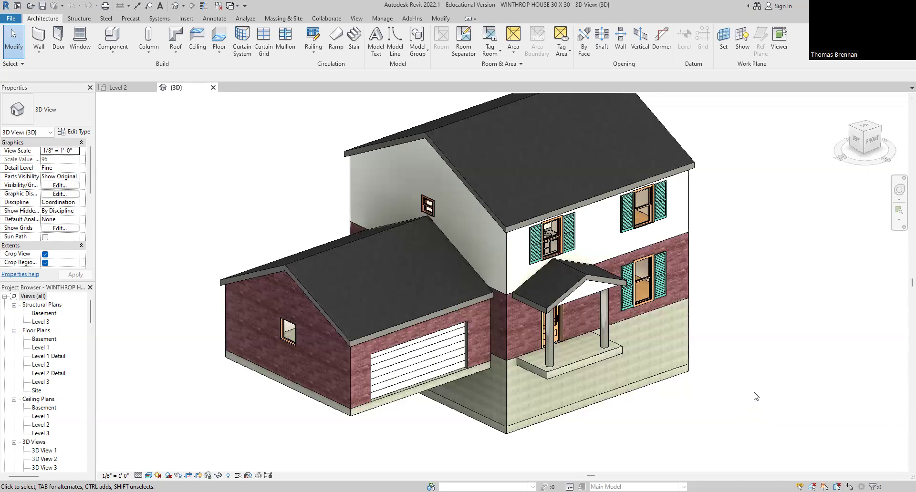
Step: Open the Level 1 floor plan to view its room layout and dimensions
middle_click_drag(771, 380, 794, 390, "shift")
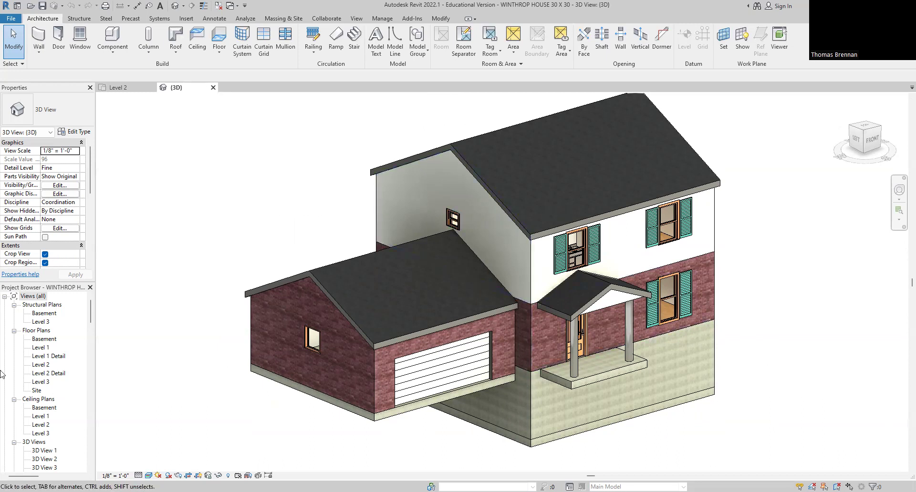
double_click(41, 348)
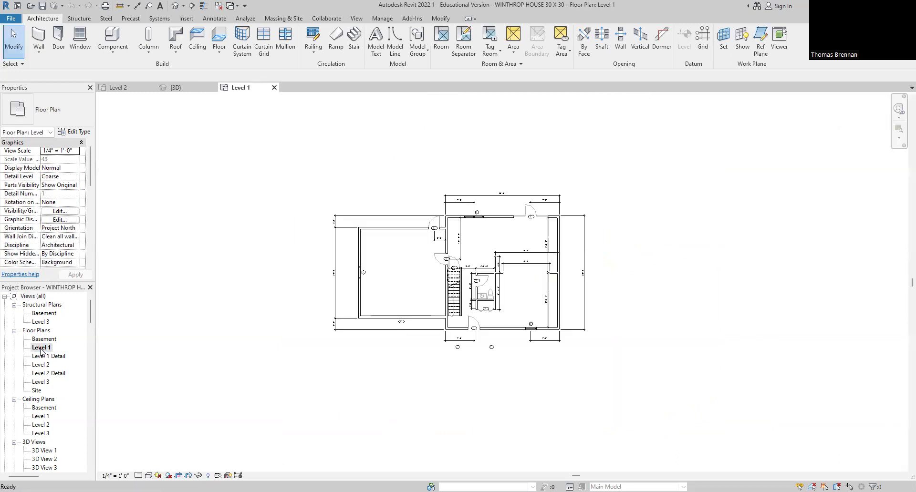
scroll(383, 234, "up", 5)
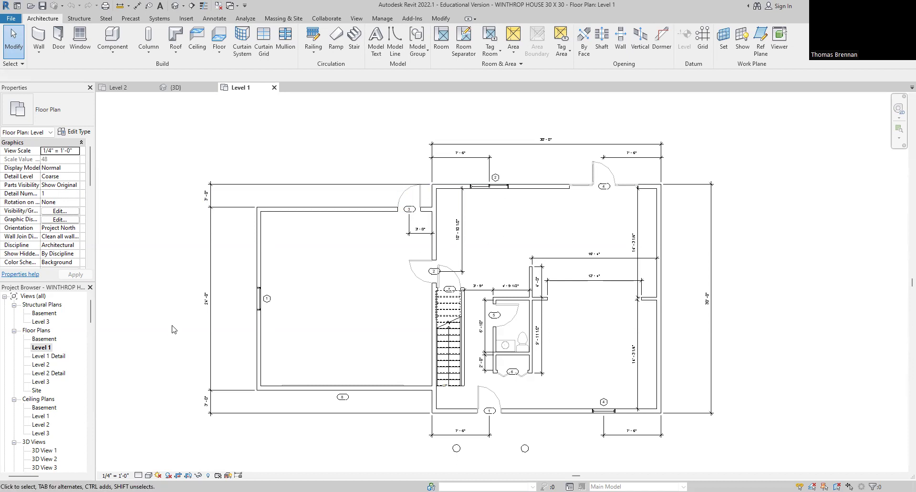
Step: Open the East, North, South and West elevations of the house one after another
scroll(79, 382, "down", 4)
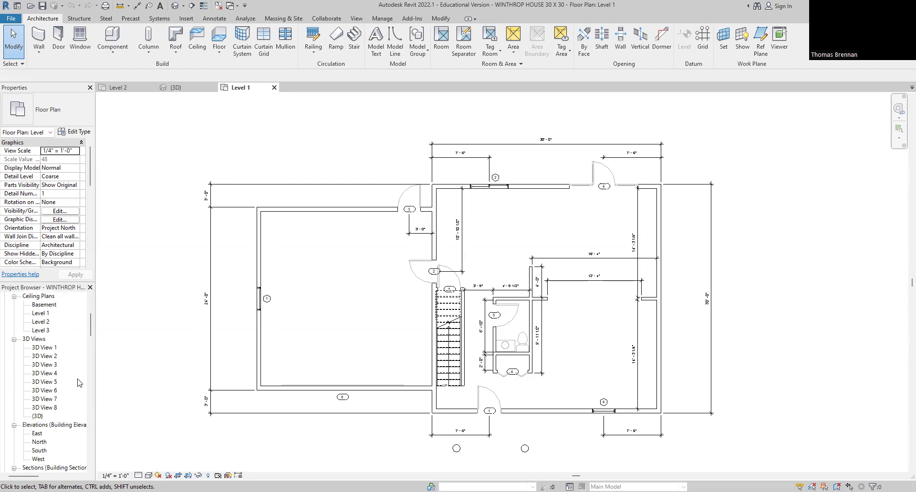
scroll(79, 383, "down", 2)
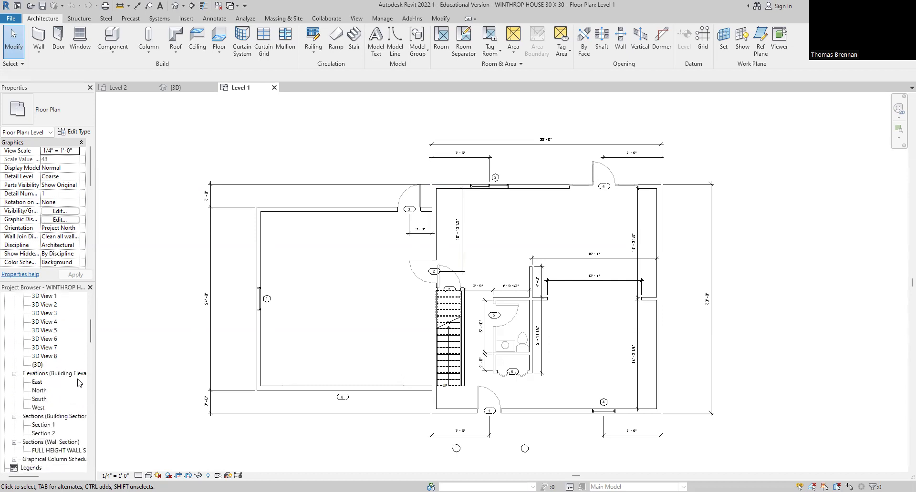
double_click(37, 382)
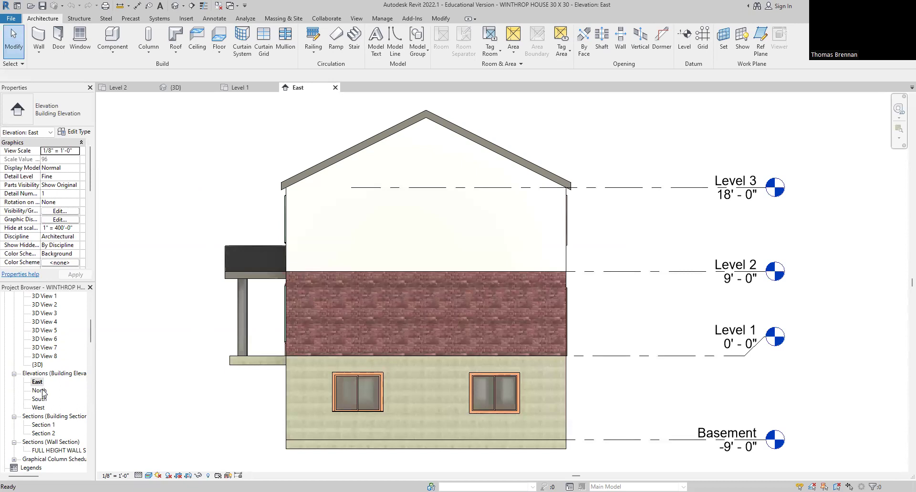
double_click(41, 392)
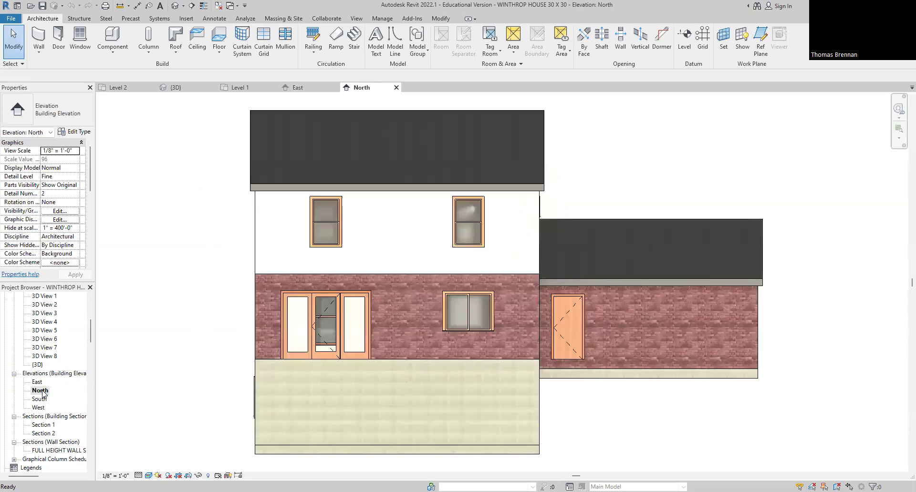
left_click(42, 400)
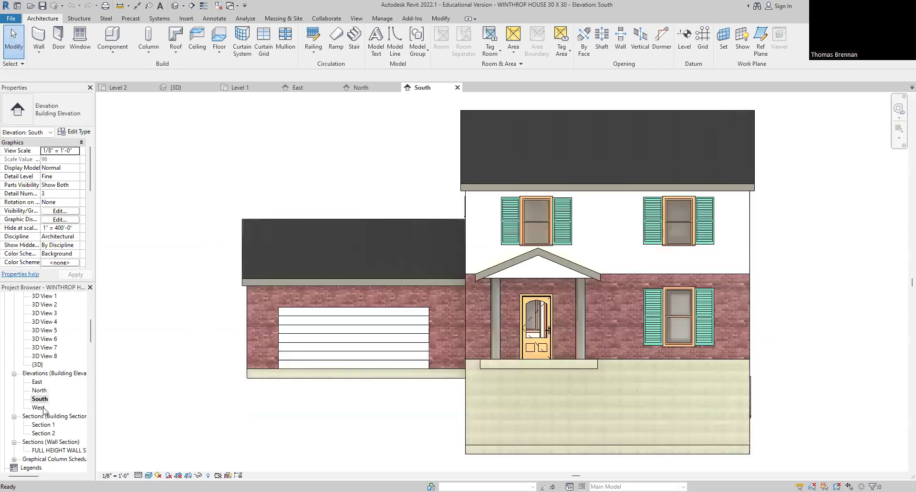
double_click(42, 409)
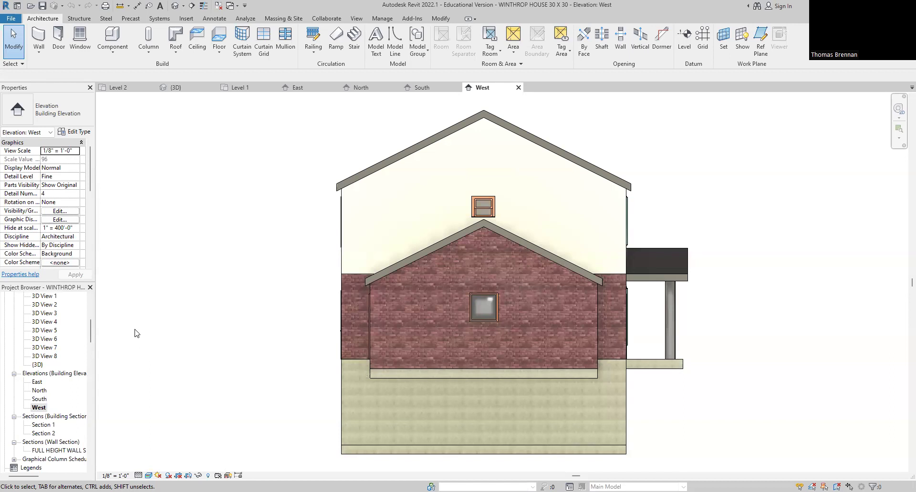
Step: Open the Section 1 building section and change its visual style to a realistic display with material textures
double_click(44, 425)
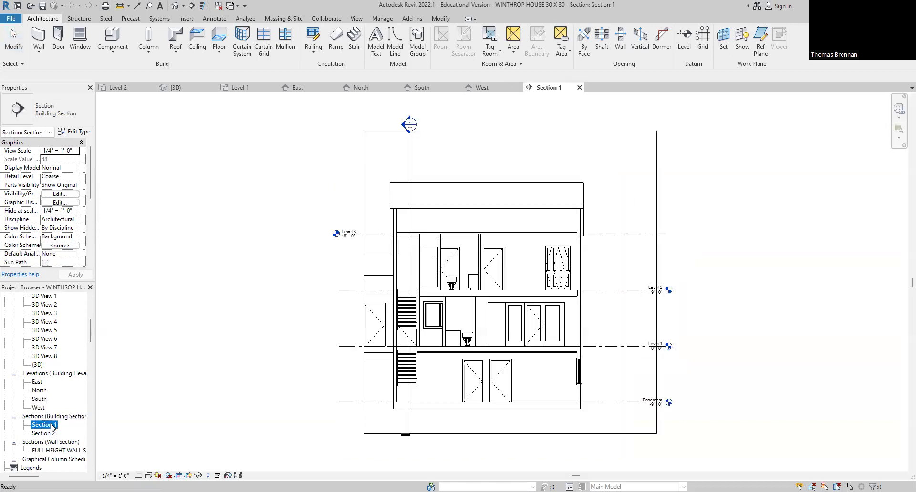
scroll(474, 341, "up", 1)
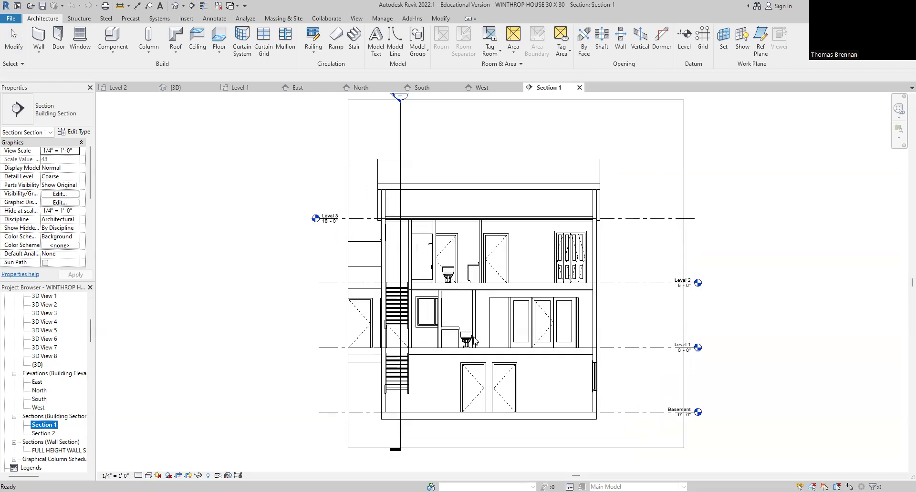
left_click(148, 476)
left_click(180, 457)
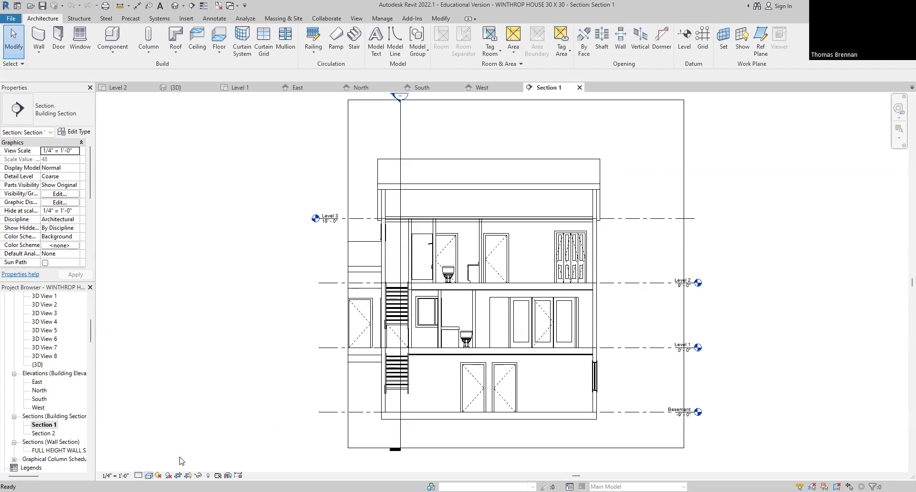
left_click(148, 476)
left_click(182, 468)
scroll(507, 350, "up", 4)
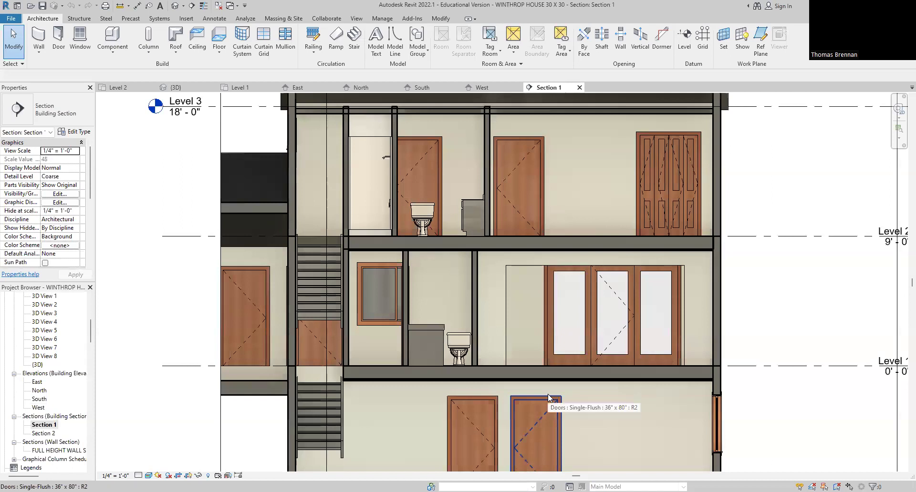
Step: Open the Section 2 building section to view the stair runs between the basement and Level 2
double_click(44, 434)
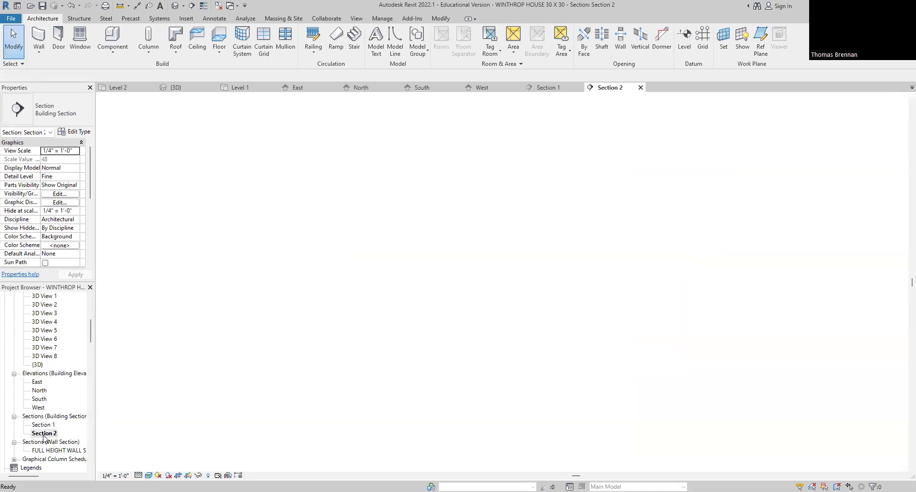
scroll(564, 428, "up", 3)
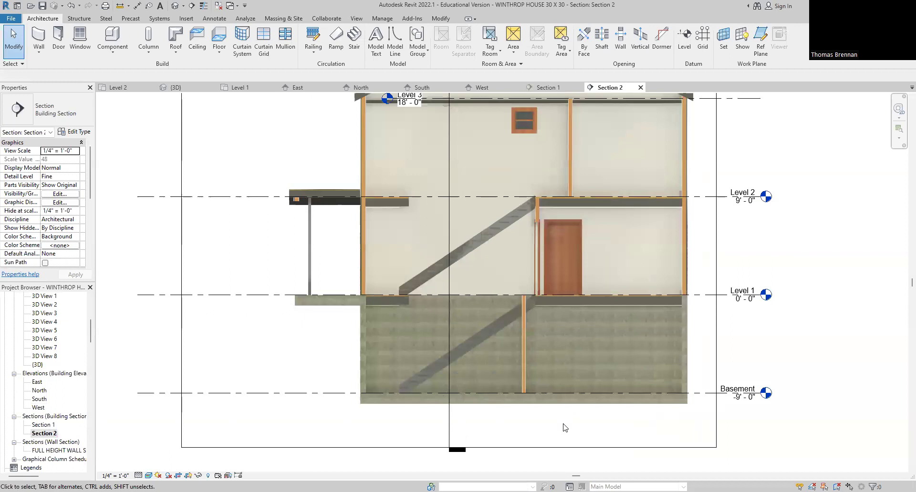
middle_click_drag(563, 424, 568, 445)
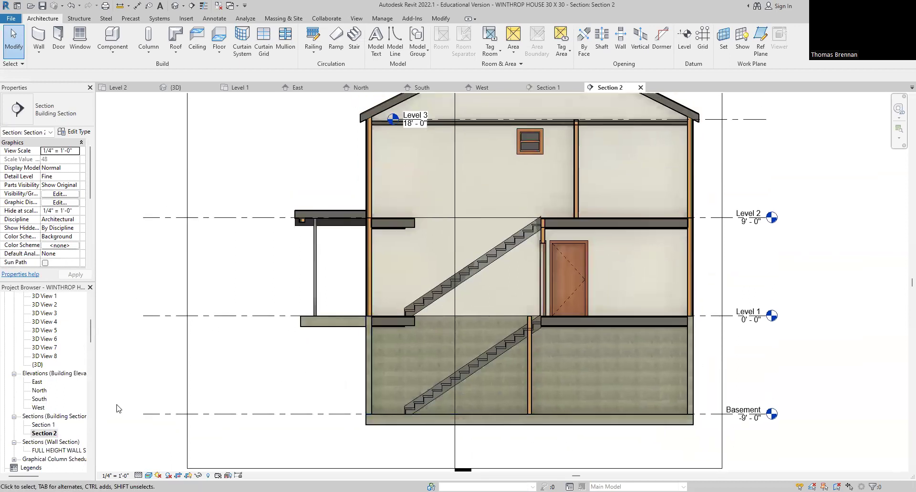
Step: Open the FULL HEIGHT WALL SECTION view and examine its material callouts
scroll(69, 417, "down", 2)
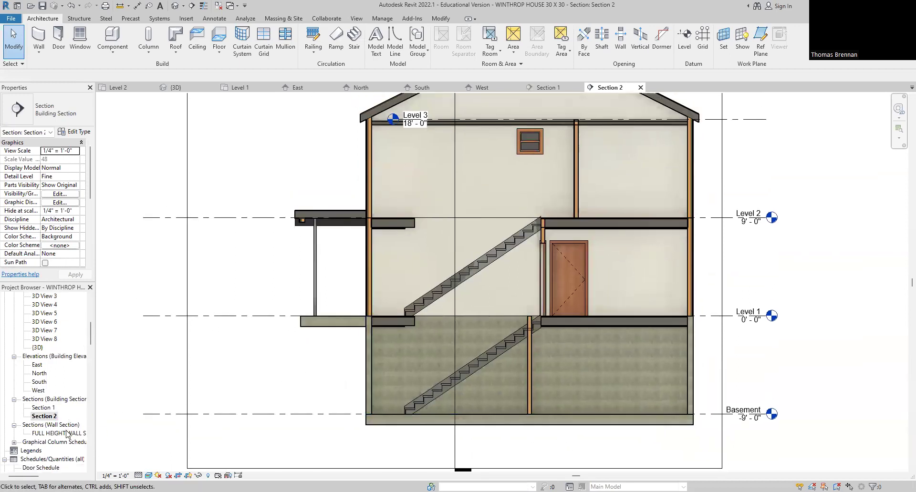
double_click(68, 433)
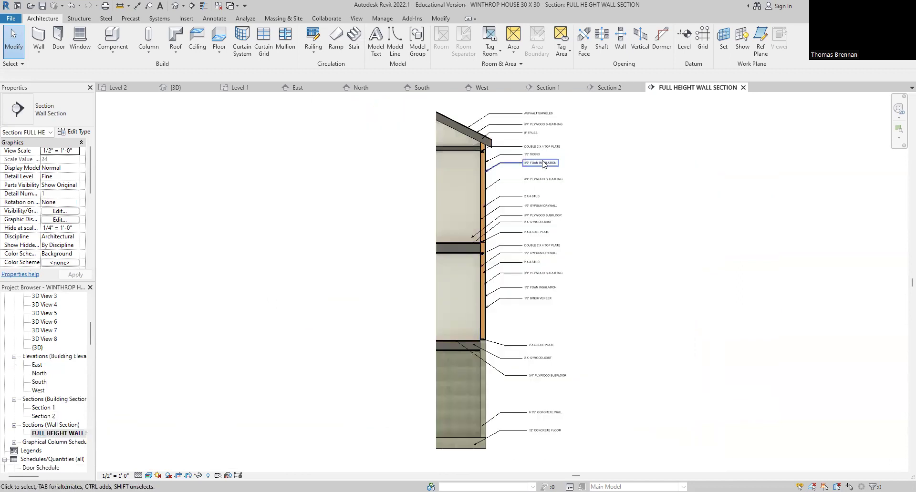
scroll(536, 162, "up", 3)
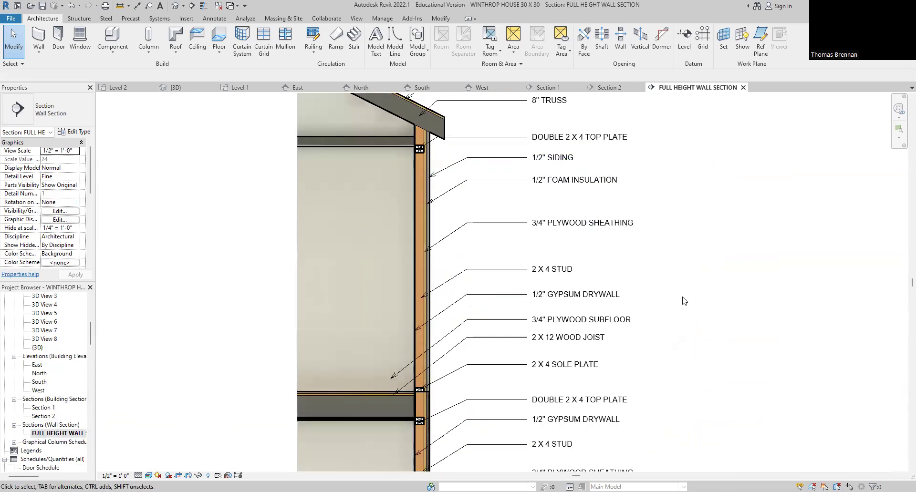
scroll(683, 300, "up", 1)
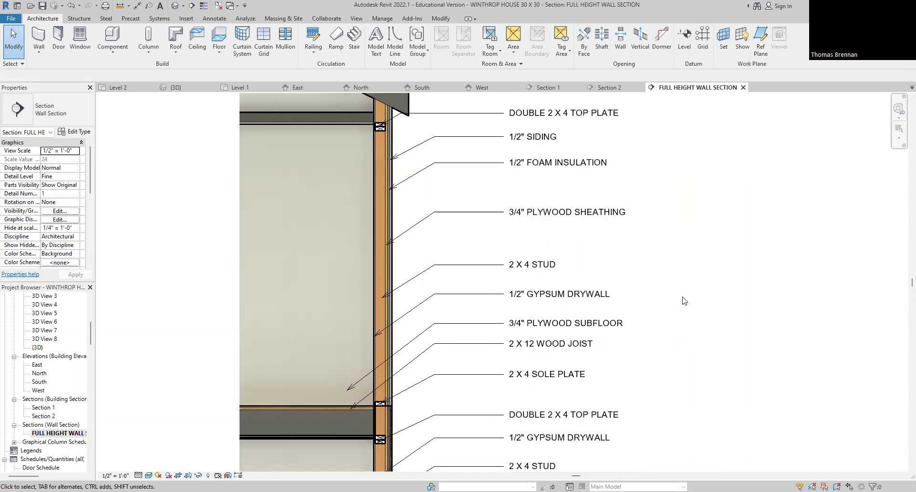
Step: Open the sheets A0 - Cover Sheet, A101 - First Floor, A101.1 - First Floor Detail and A102 - Second Floor in turn
scroll(67, 430, "down", 5)
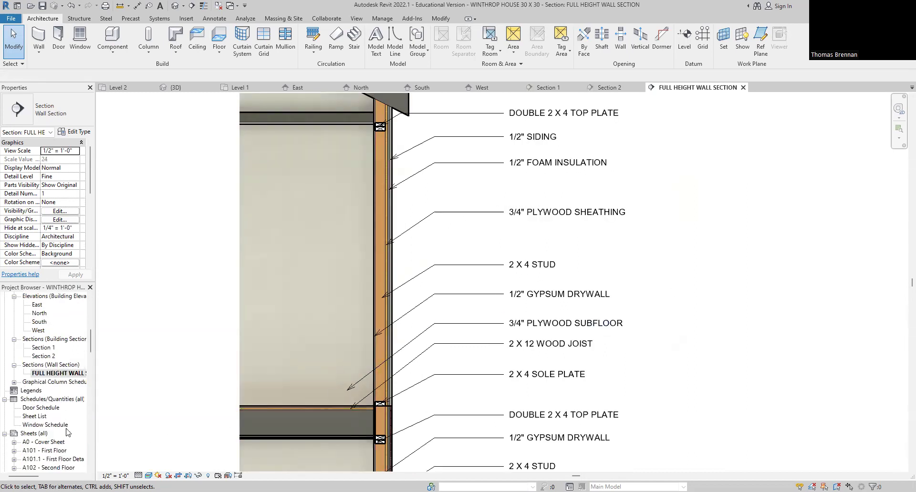
double_click(58, 408)
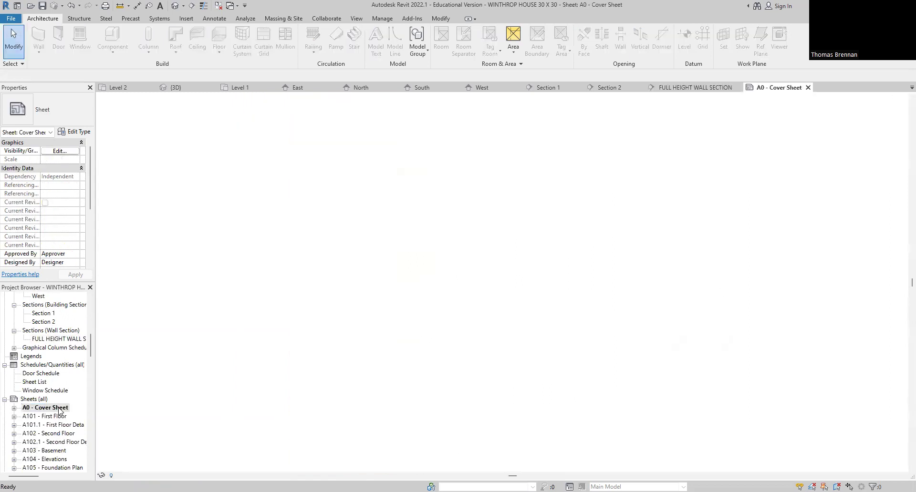
double_click(61, 416)
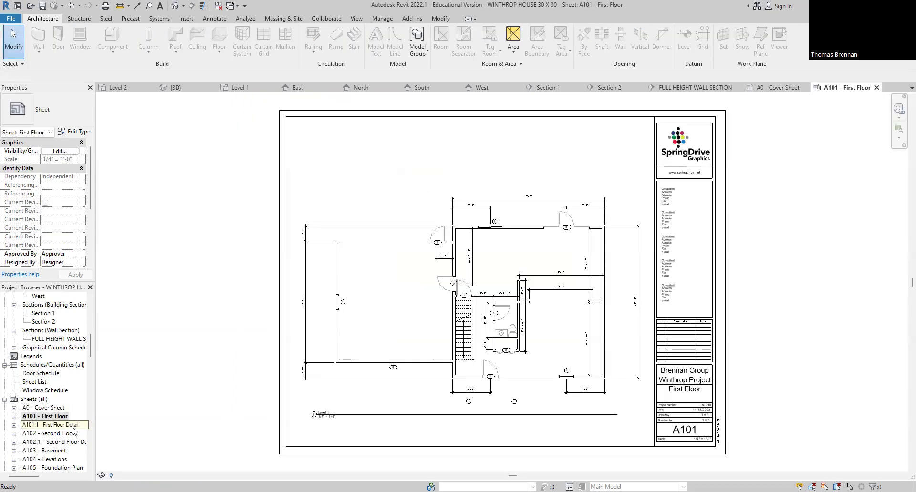
double_click(73, 425)
double_click(73, 433)
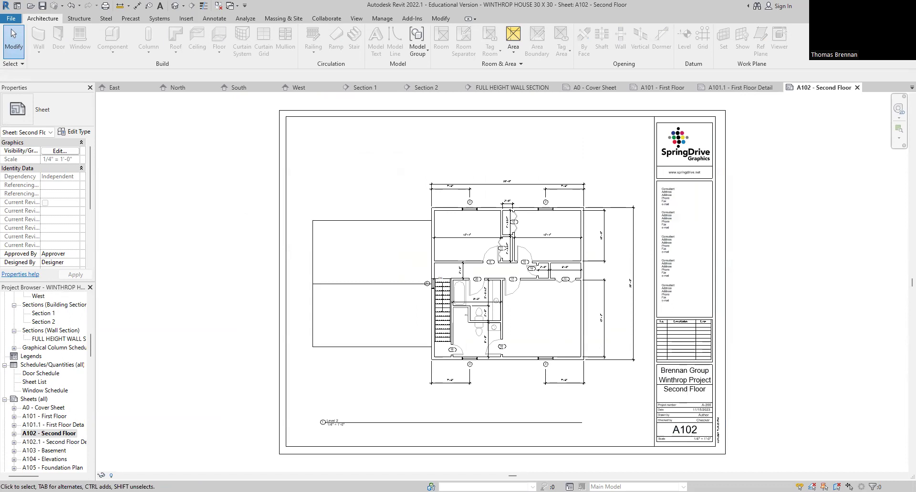
Step: Close the WINTHROP HOUSE 30 X 30 project and return to the start page
left_click(12, 19)
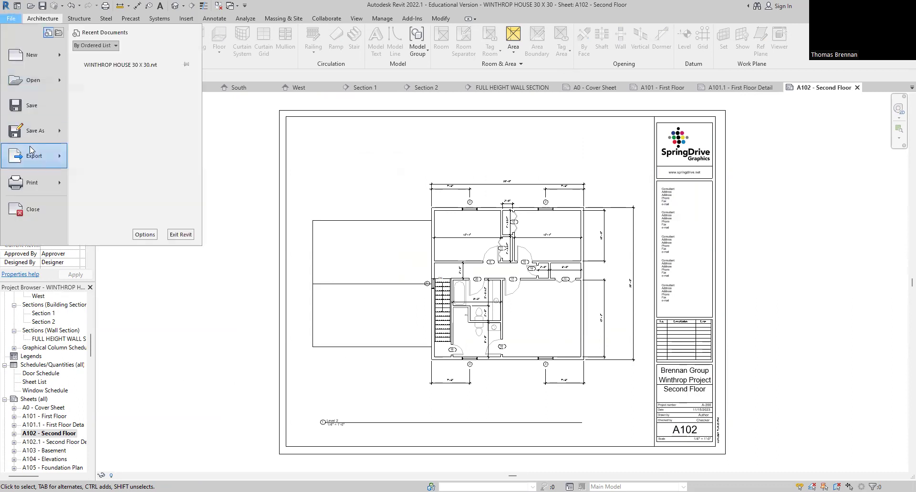
left_click(47, 213)
left_click(441, 257)
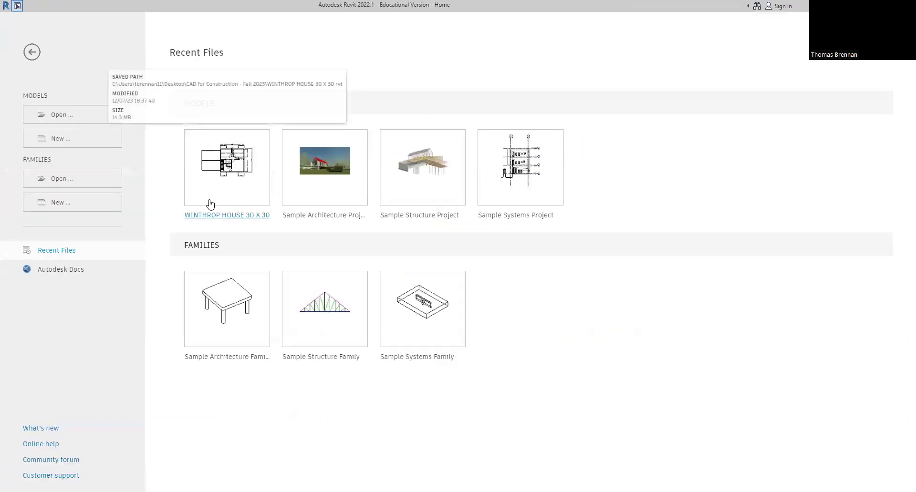
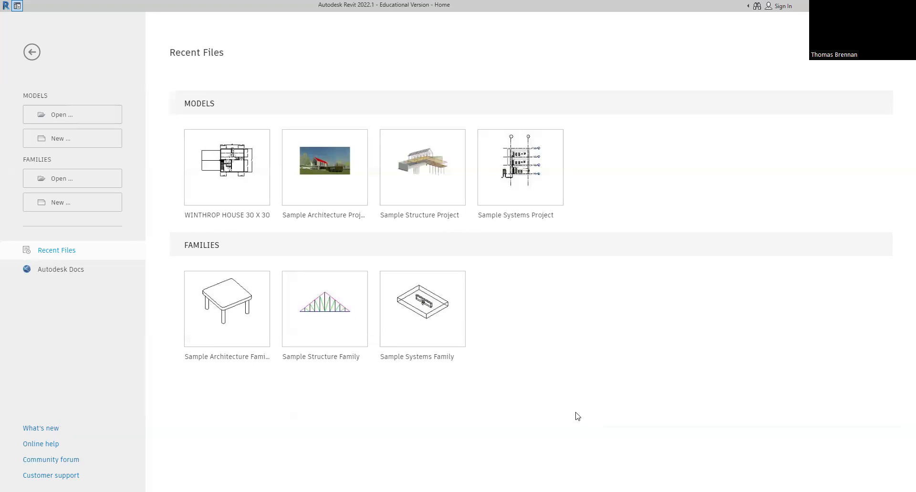
Step: Open the Modern-Hotel-Final(2) Revit project from the Downloads folder and view the hotel's exterior
left_click(66, 119)
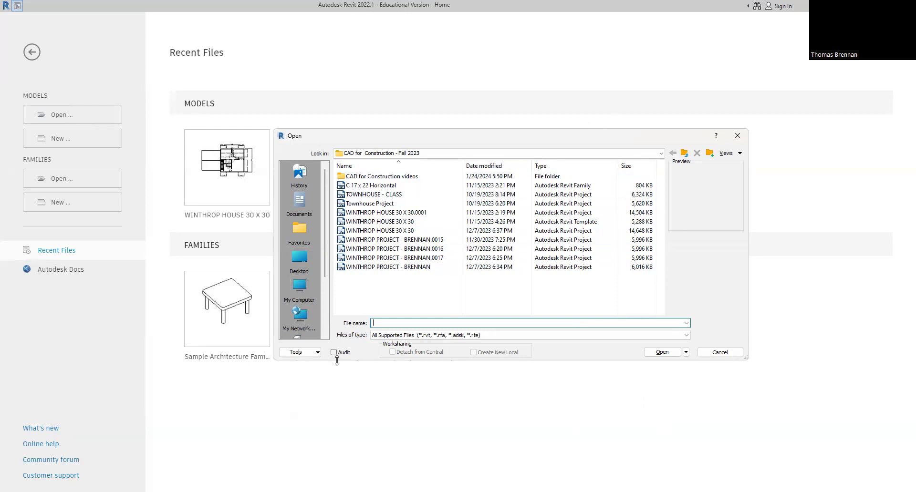
left_click_drag(337, 361, 337, 479)
left_click(307, 291)
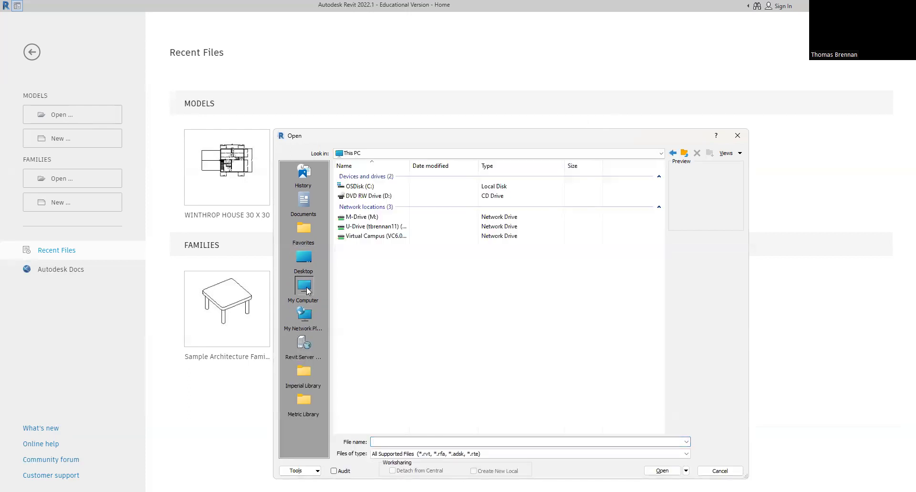
left_click(306, 263)
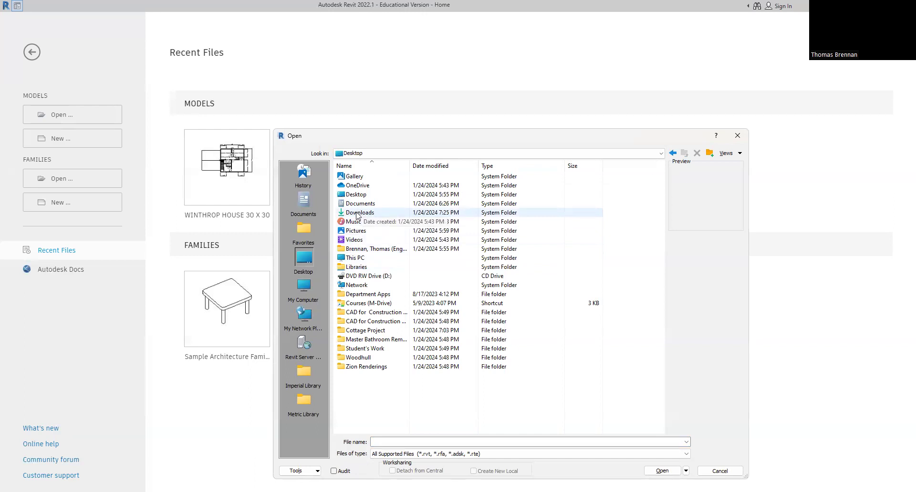
double_click(357, 213)
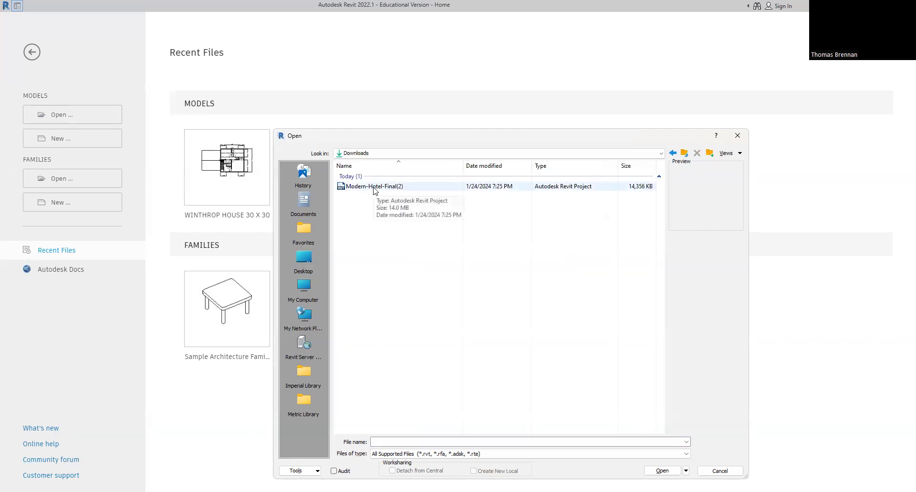
left_click(375, 186)
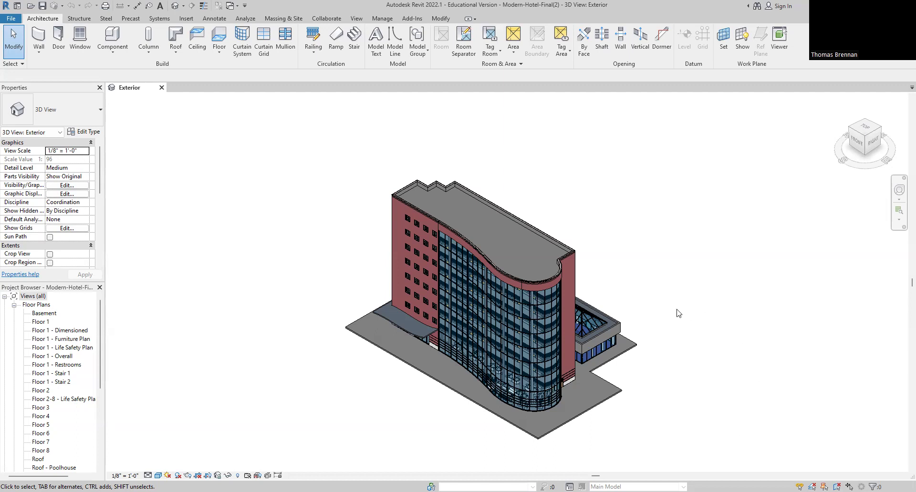
scroll(577, 322, "up", 4)
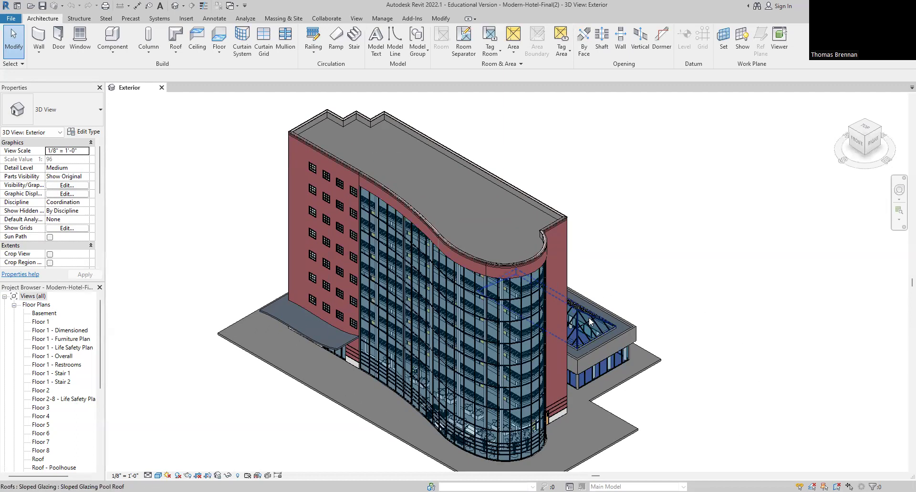
Step: Examine the hotel's curved curtain wall, mullions and interior railings up close, and view the whole building exterior
scroll(560, 322, "up", 3)
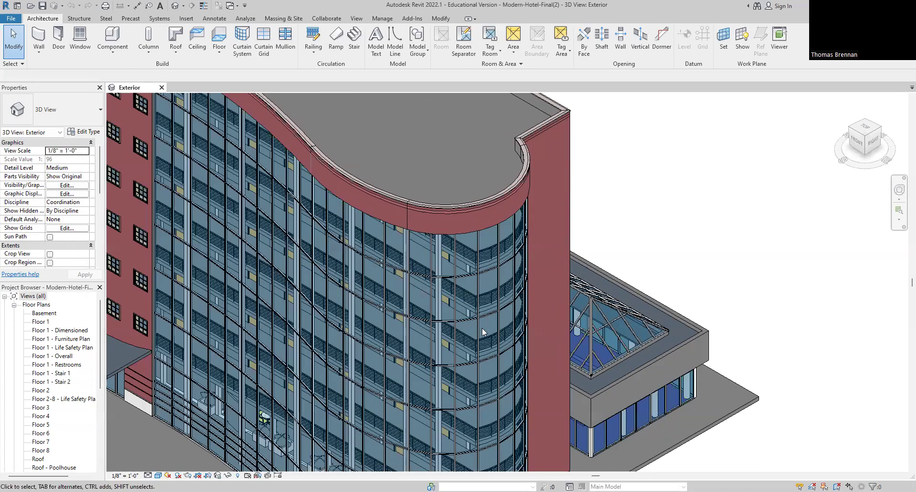
scroll(482, 329, "up", 2)
scroll(429, 322, "up", 3)
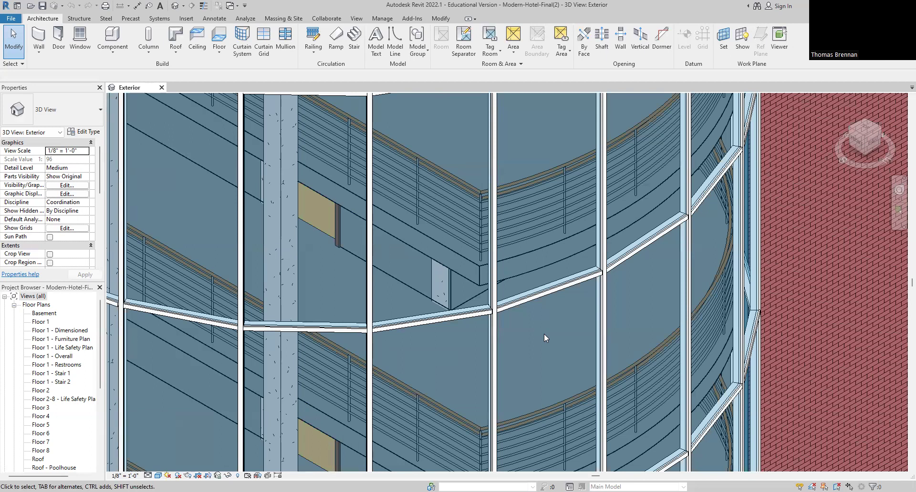
scroll(544, 334, "down", 3)
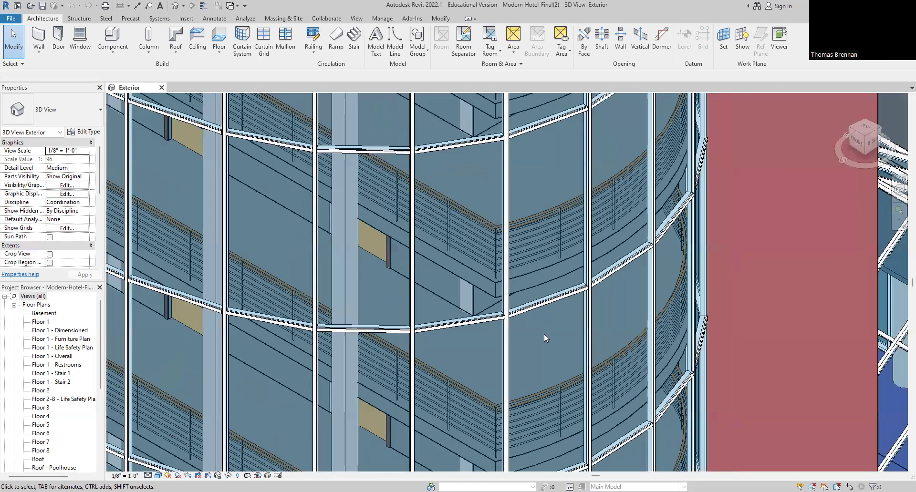
scroll(544, 338, "down", 5)
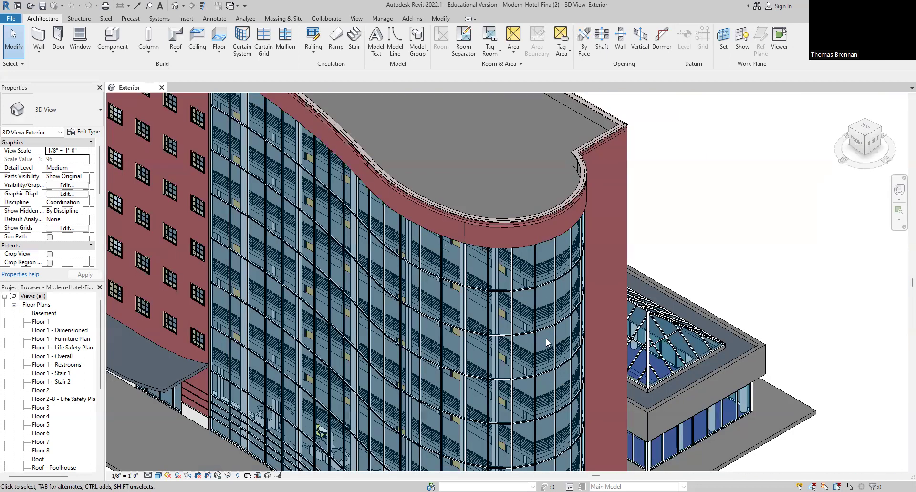
scroll(545, 338, "down", 3)
scroll(546, 343, "up", 1)
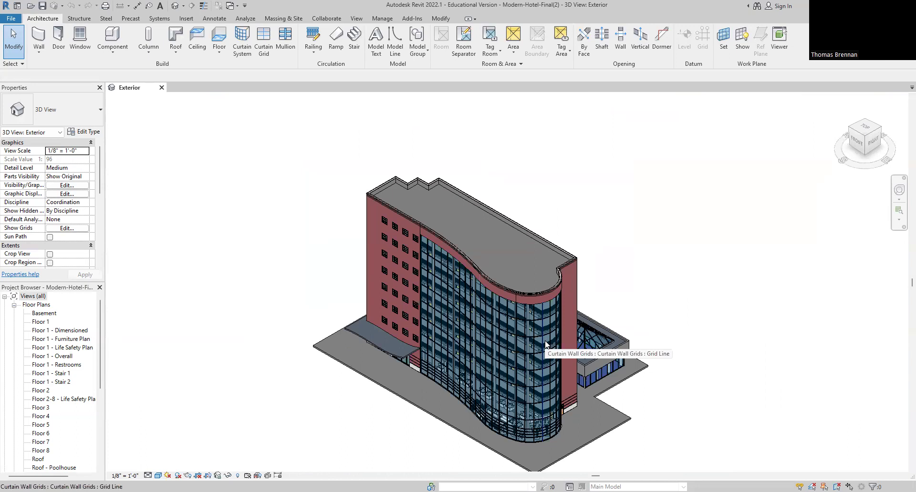
scroll(545, 343, "down", 1)
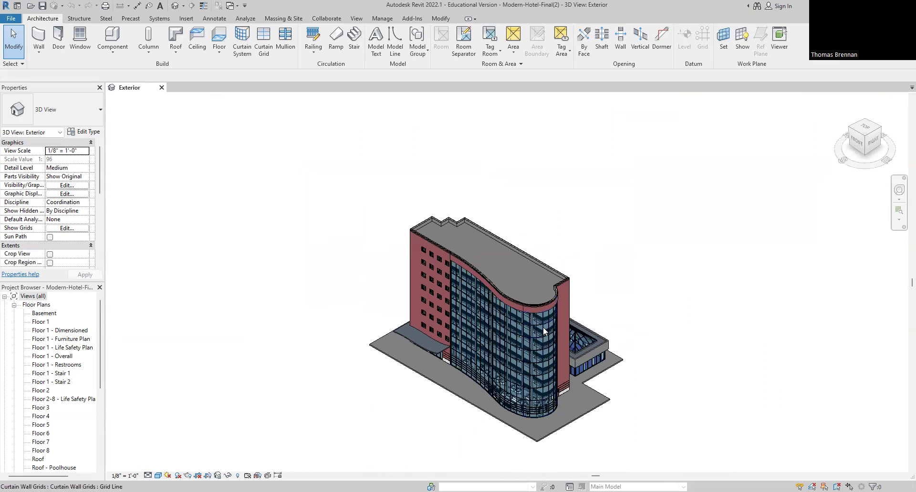
middle_click_drag(594, 302, 720, 262)
middle_click_drag(604, 278, 649, 262)
scroll(384, 273, "up", 2)
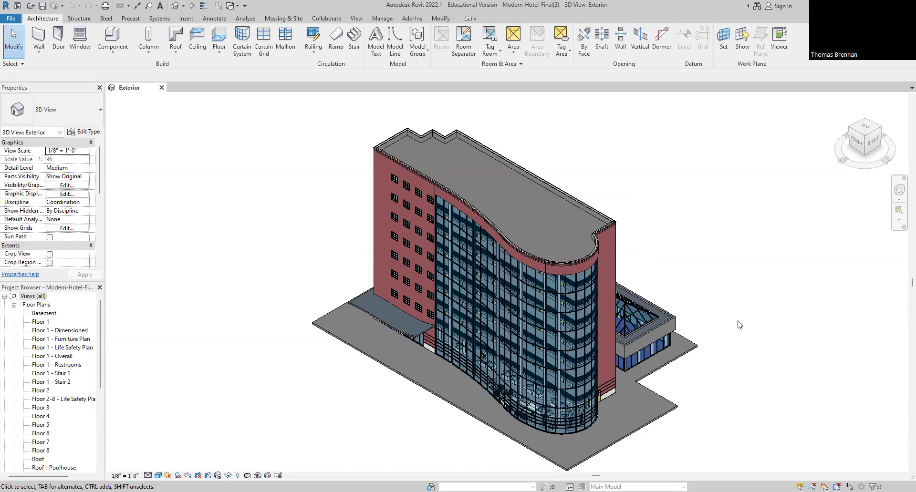
Step: Orbit the hotel model around to its rear side to inspect the balconies and the glazed poolhouse roof
middle_click_drag(739, 325, 521, 338, "shift")
middle_click_drag(618, 388, 693, 399, "shift")
scroll(673, 360, "up", 2)
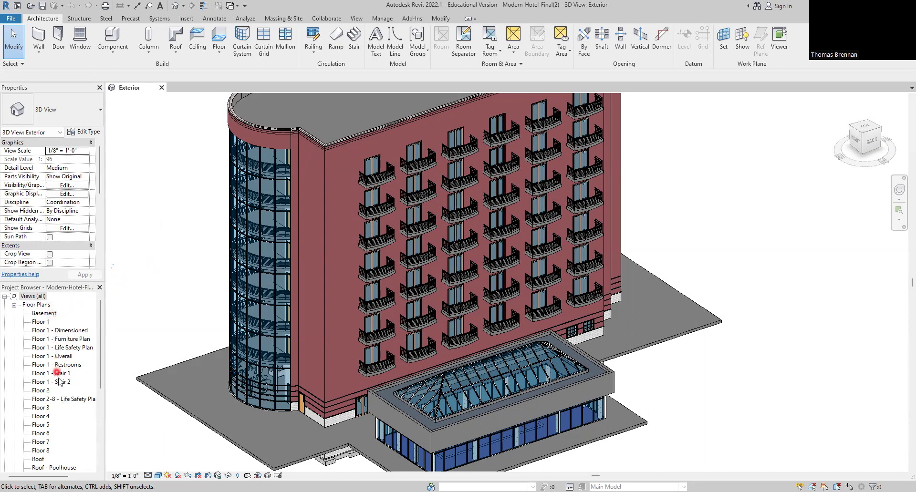
Step: Open the Floor 1 plan and examine the kitchen, restrooms, hall and Stair 2 area
left_click(40, 306)
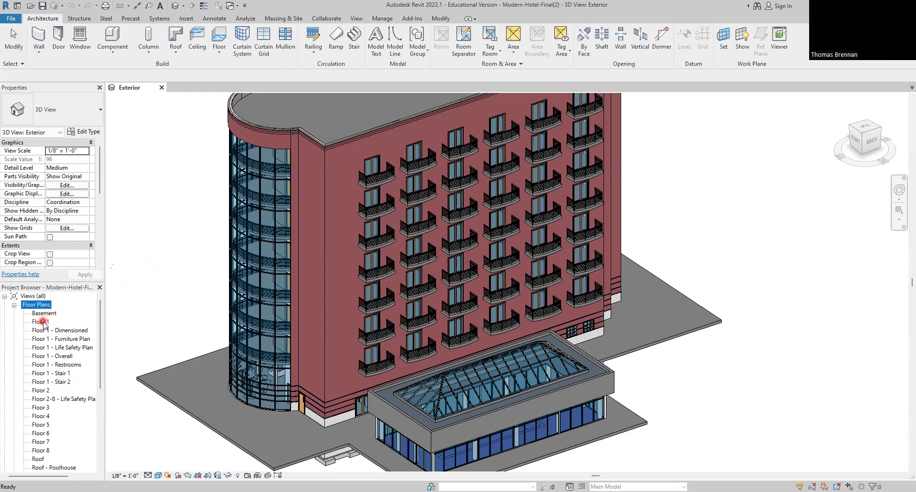
left_click(42, 323)
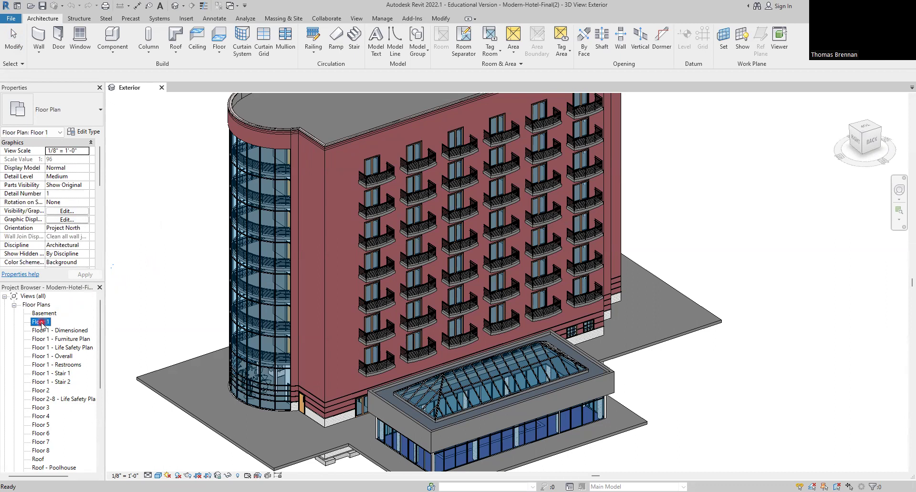
double_click(42, 324)
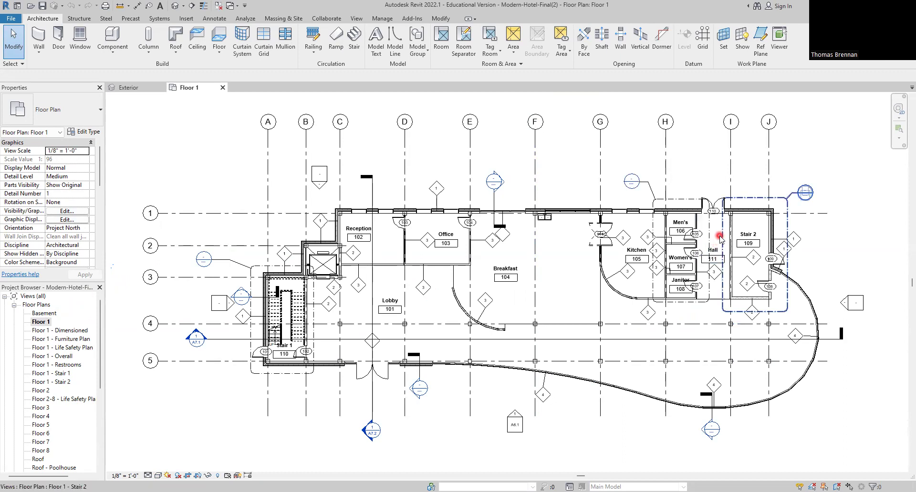
scroll(719, 240, "up", 5)
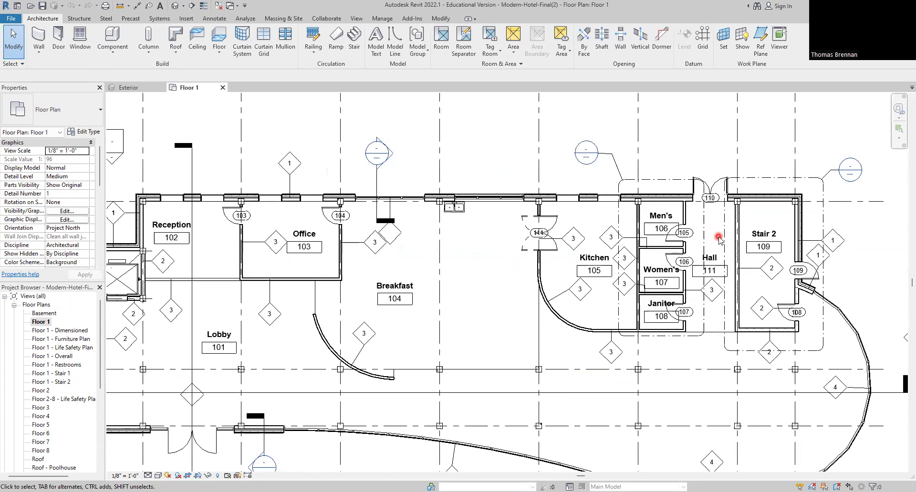
scroll(719, 240, "up", 2)
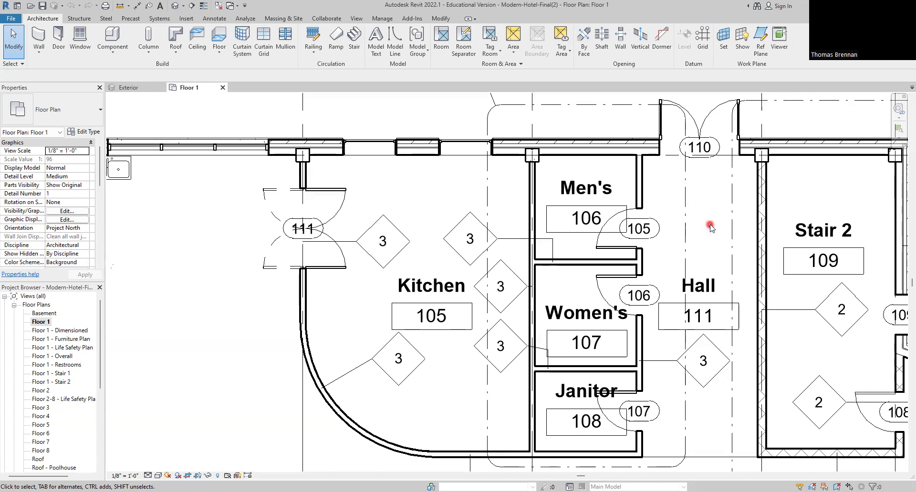
scroll(697, 236, "down", 4)
scroll(695, 241, "down", 4)
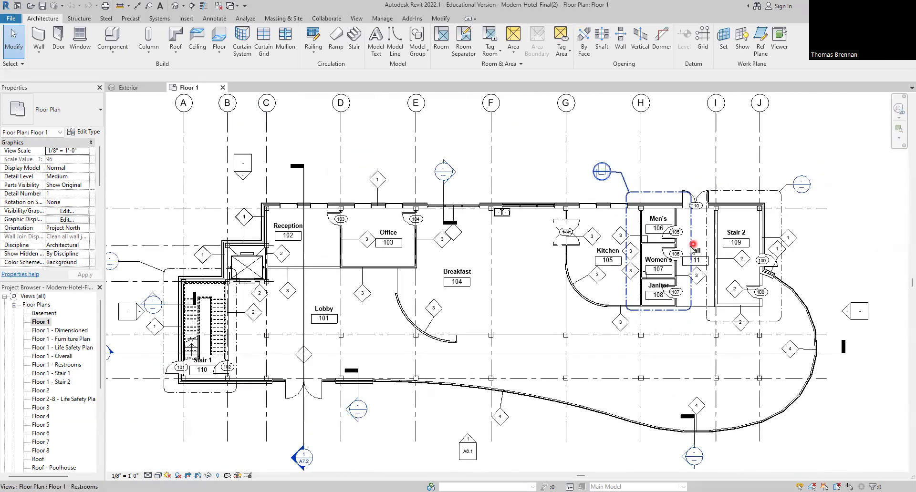
middle_click_drag(697, 259, 694, 298)
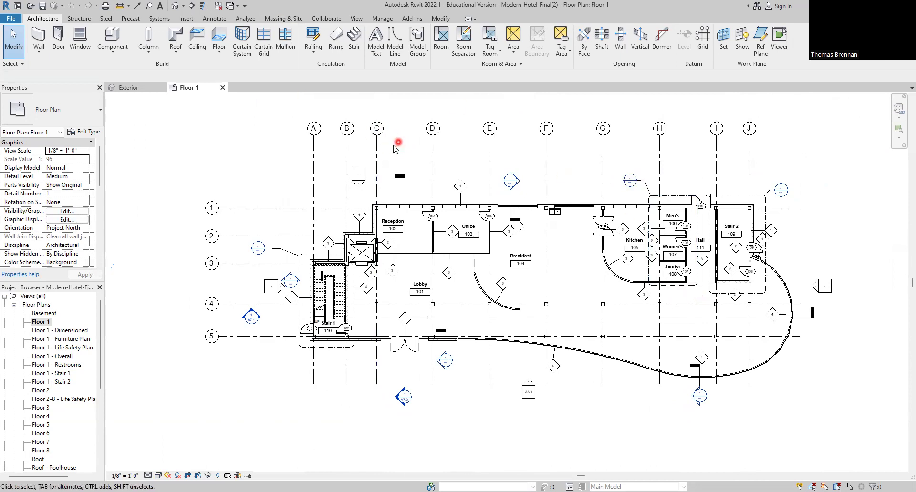
Step: Place an aligned dimension between grid lines C and D, just below their grid bubbles
scroll(385, 143, "up", 3)
scroll(386, 145, "up", 3)
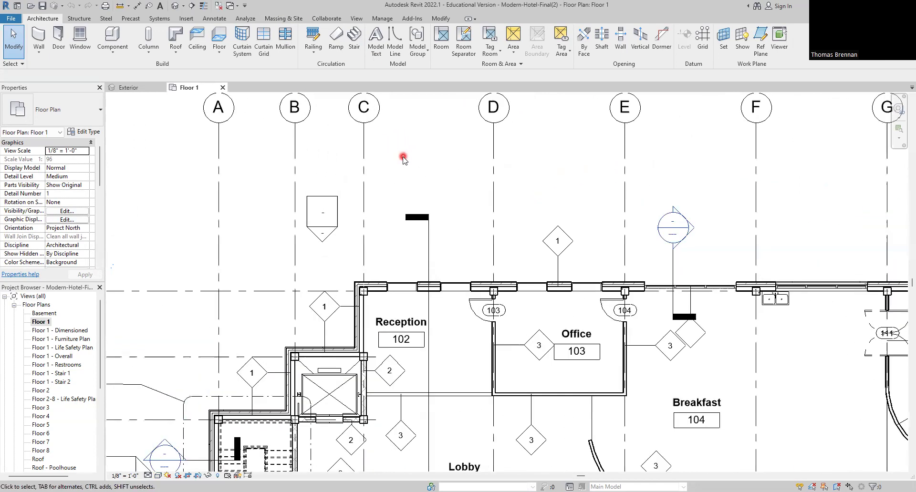
scroll(403, 221, "up", 1)
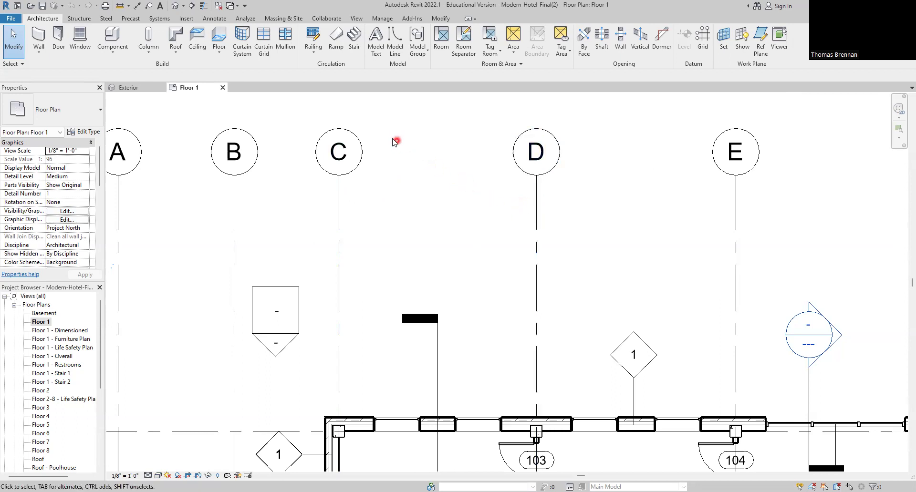
left_click(138, 7)
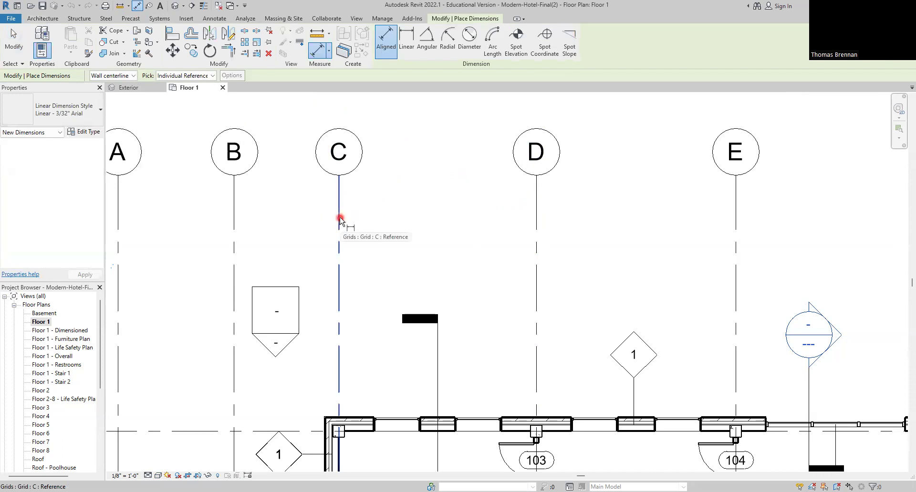
left_click(339, 219)
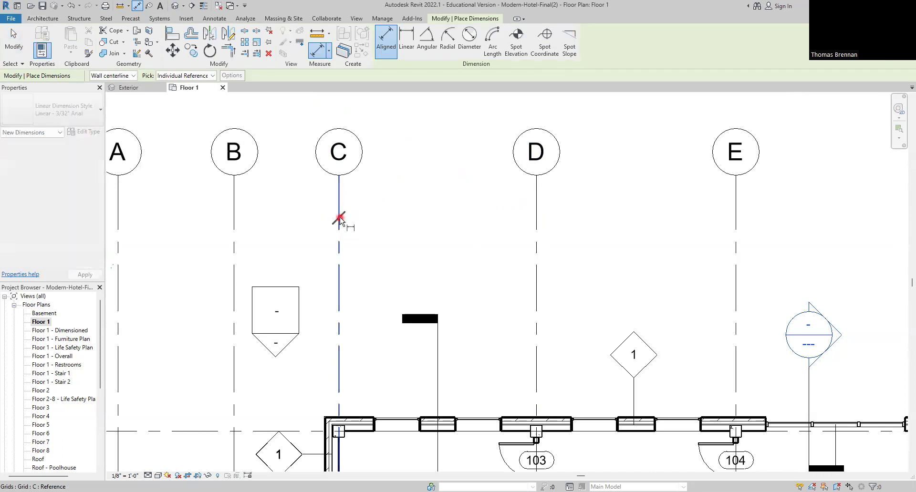
left_click(535, 220)
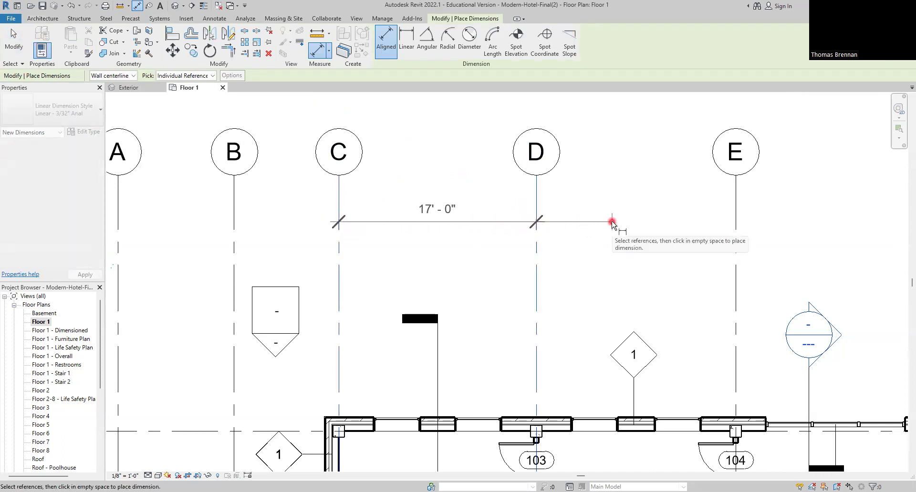
left_click(612, 222)
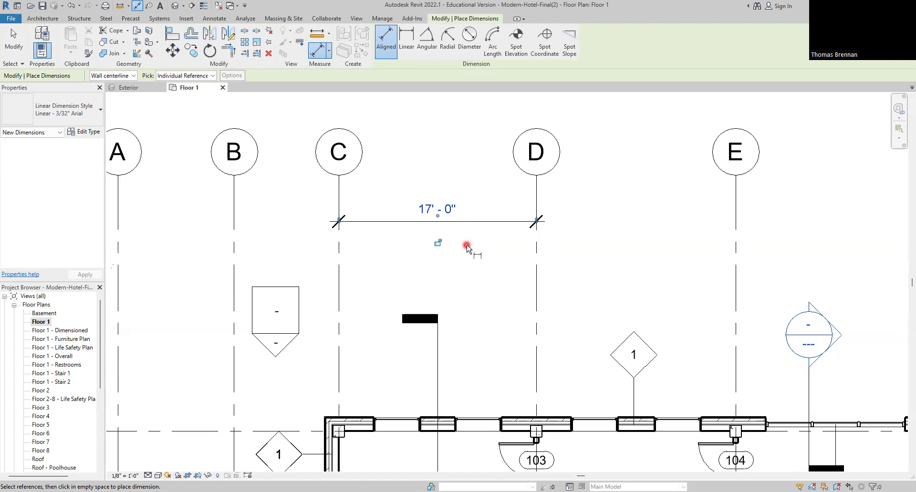
left_click(12, 42)
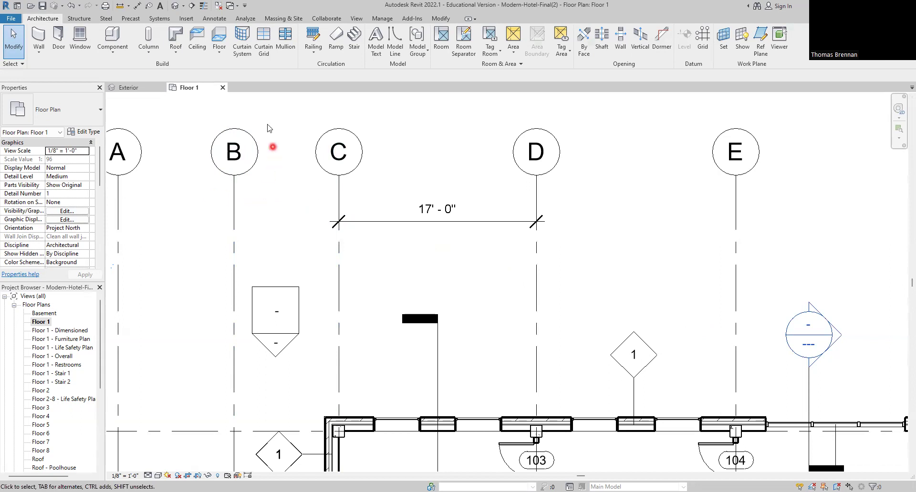
Step: Place an aligned dimension between grid lines B and C, slightly lower than the C–D dimension
left_click(137, 7)
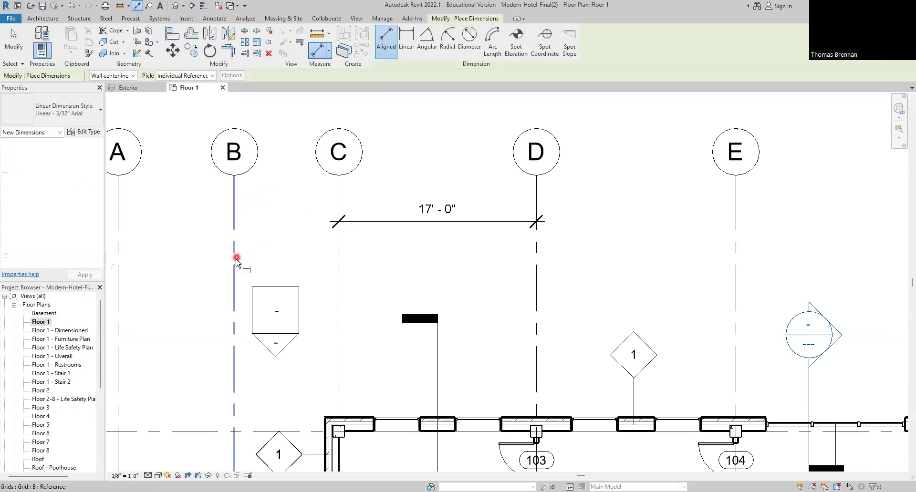
left_click(235, 267)
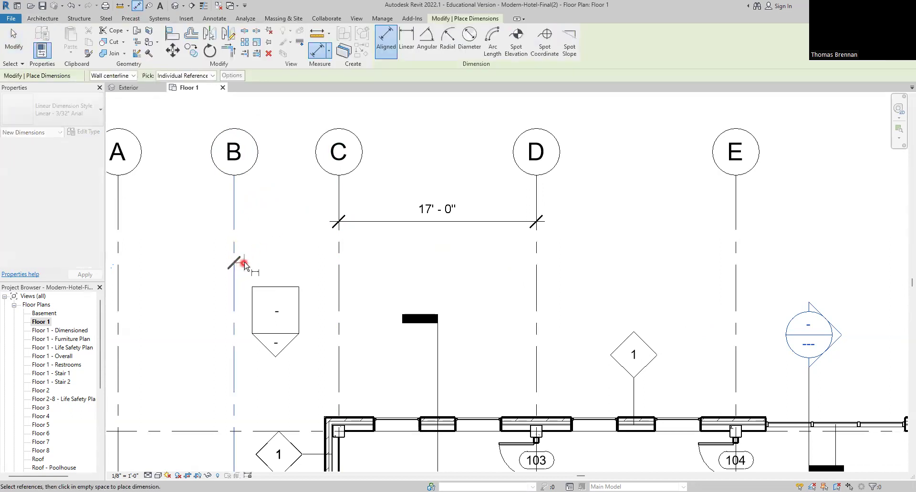
left_click(338, 271)
left_click(412, 274)
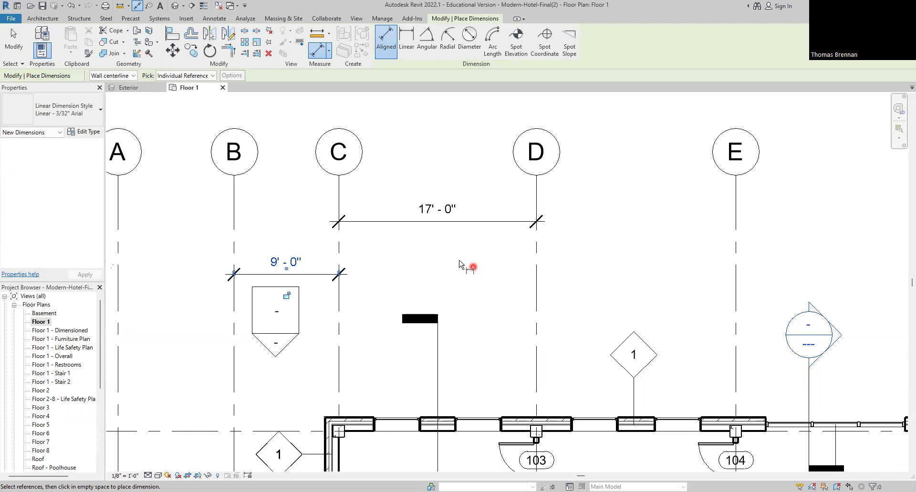
left_click(14, 42)
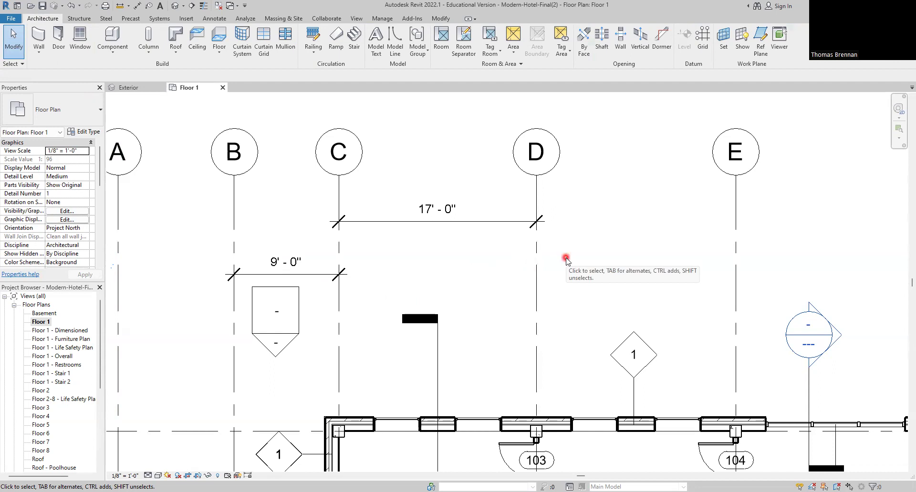
Step: Change door 103 between Reception and Office to the Single-Flush 24" x 80" type
scroll(566, 259, "down", 1)
middle_click_drag(566, 321, 584, 166)
scroll(532, 311, "up", 2)
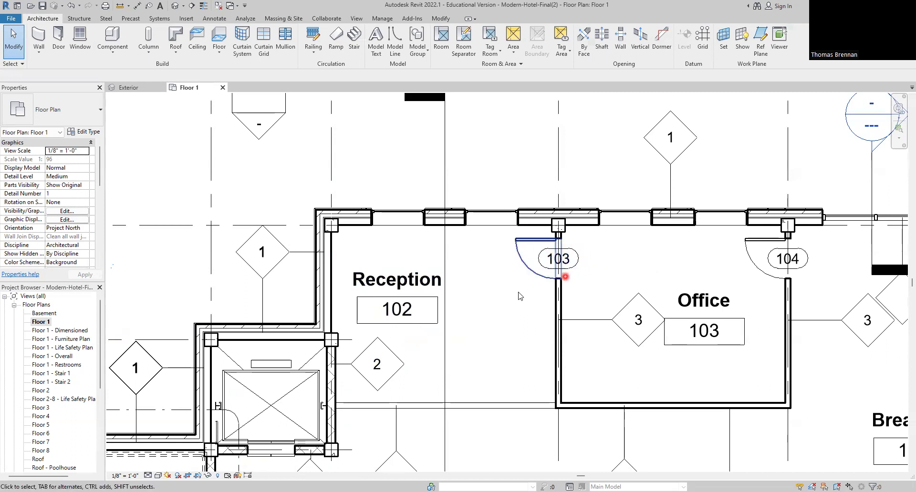
left_click(537, 275)
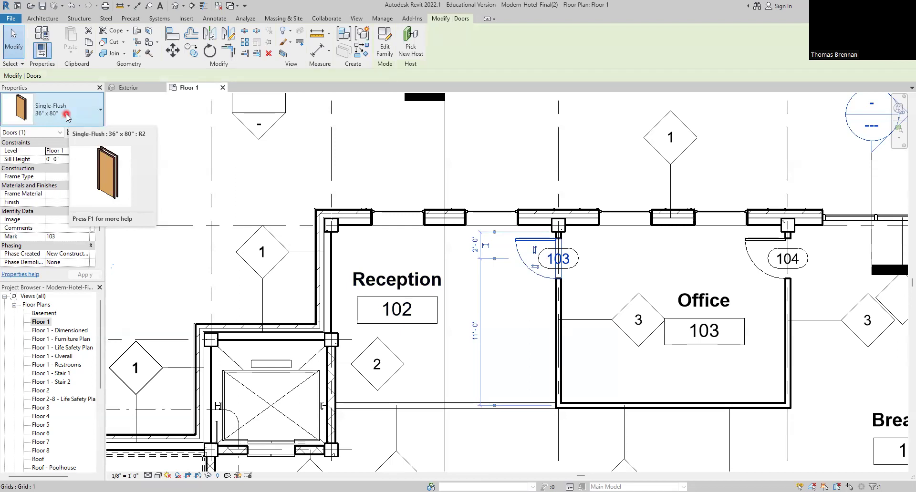
right_click(99, 111)
left_click(100, 112)
left_click(100, 112)
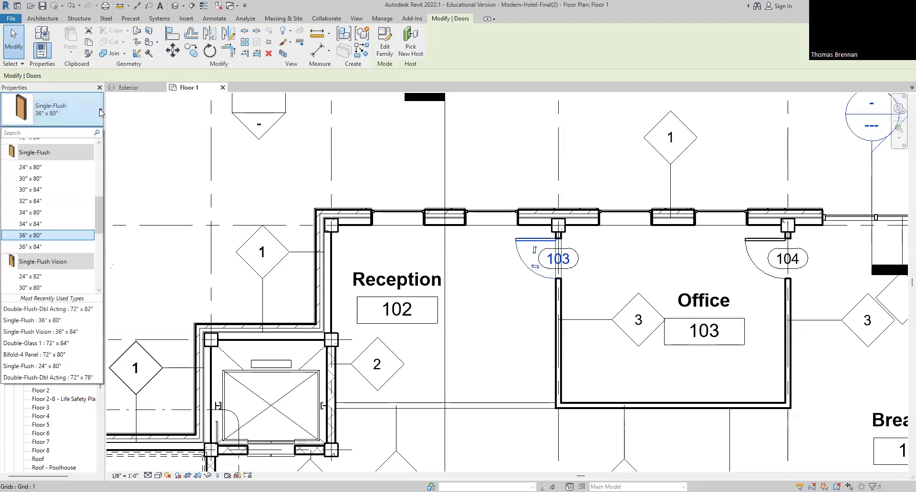
left_click(42, 167)
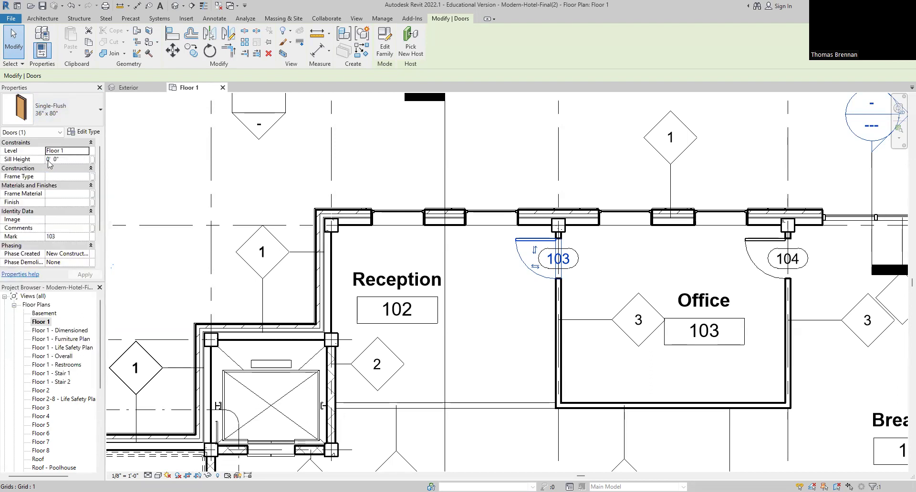
left_click(100, 116)
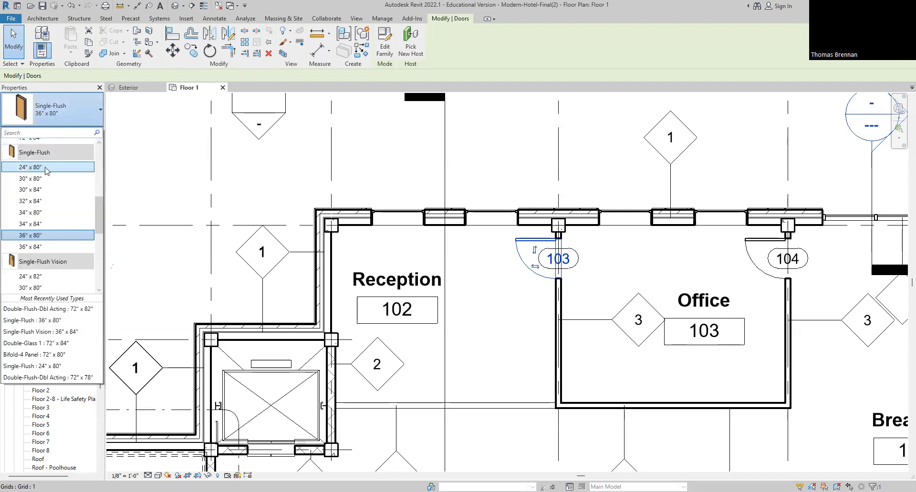
left_click(45, 169)
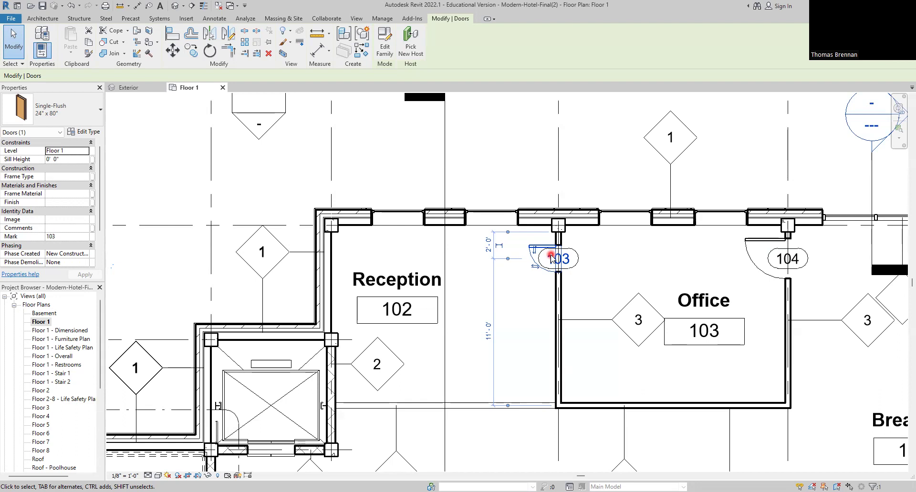
Step: Move door 103 along its wall by setting its distance from the wall's upper end to 8'
left_click(488, 246)
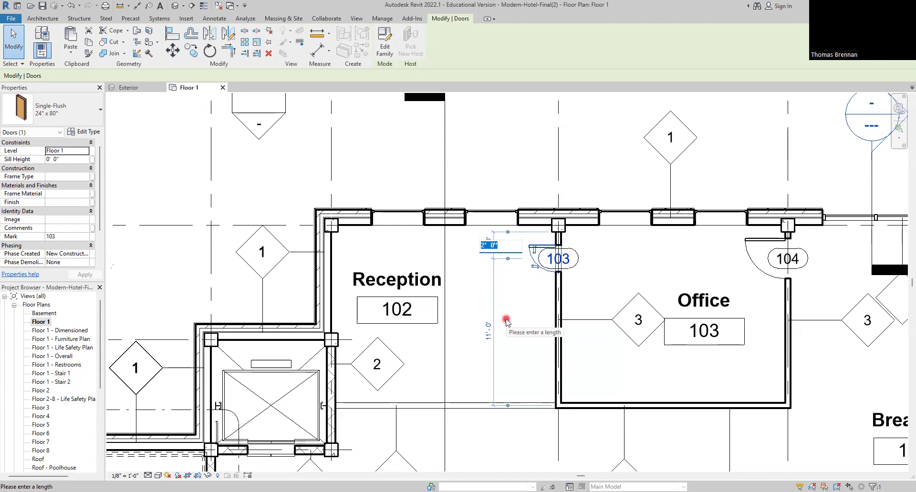
type("8")
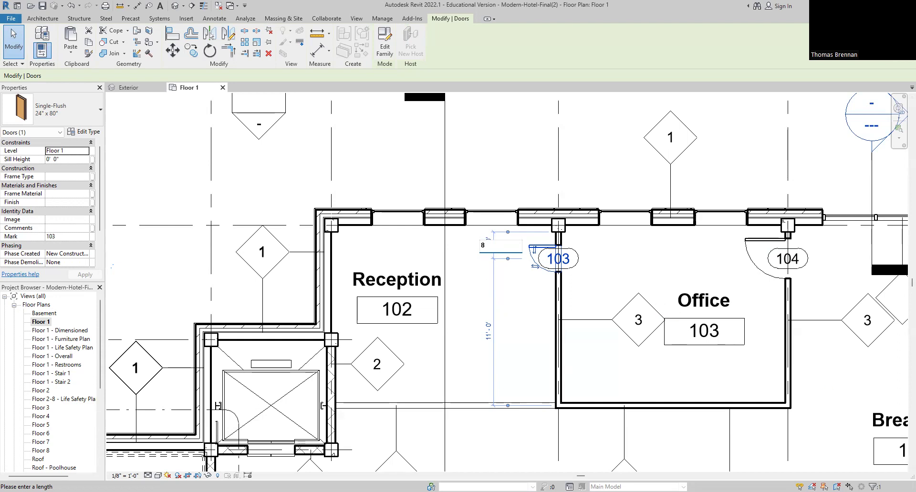
key("Return")
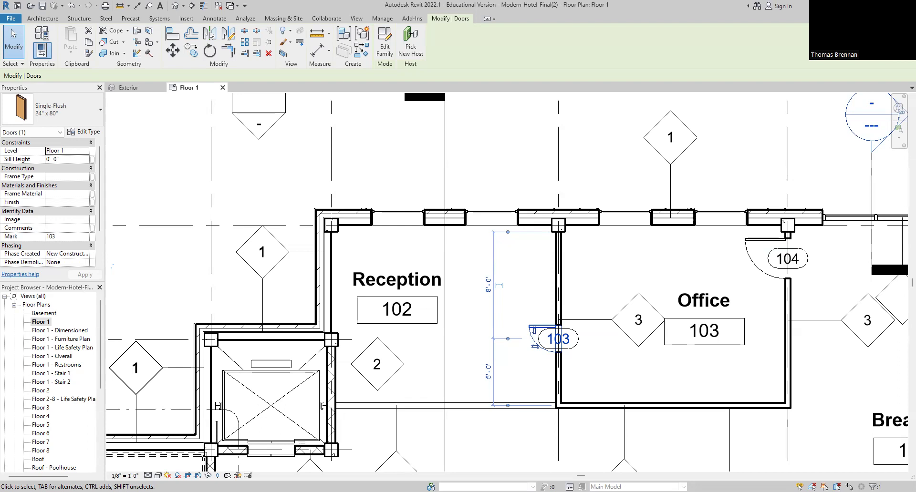
Step: Set door 103's distance from the wall's upper end to 2'
left_click(488, 286)
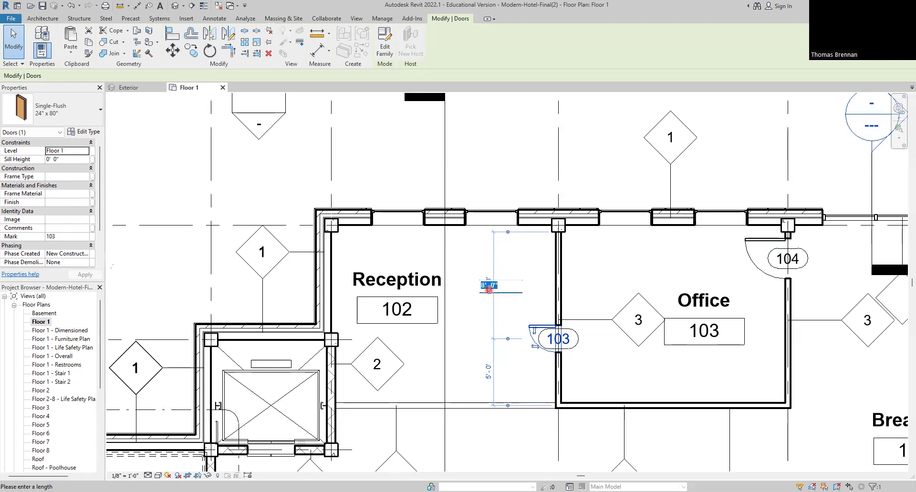
type("2")
key("Return")
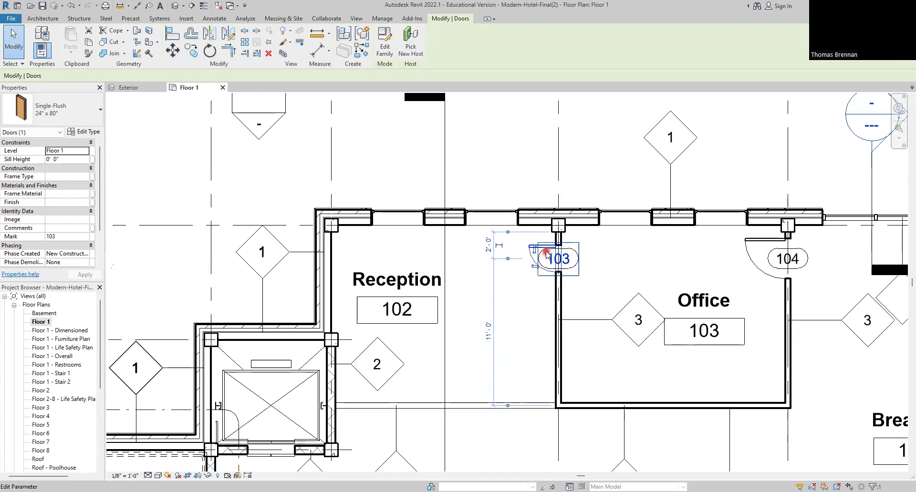
Step: Flip door 103's hinge side back and forth between the two jambs, leaving the hinge at the upper jamb
scroll(548, 256, "up", 3)
scroll(547, 256, "up", 2)
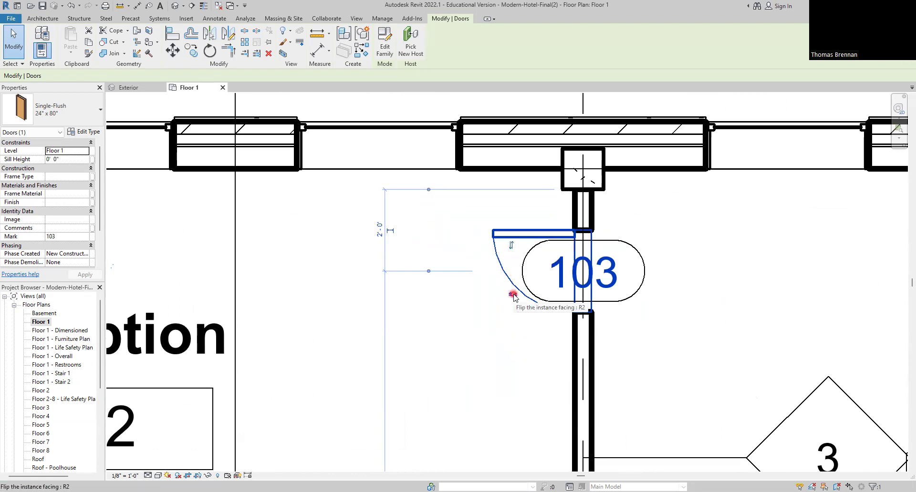
left_click(512, 246)
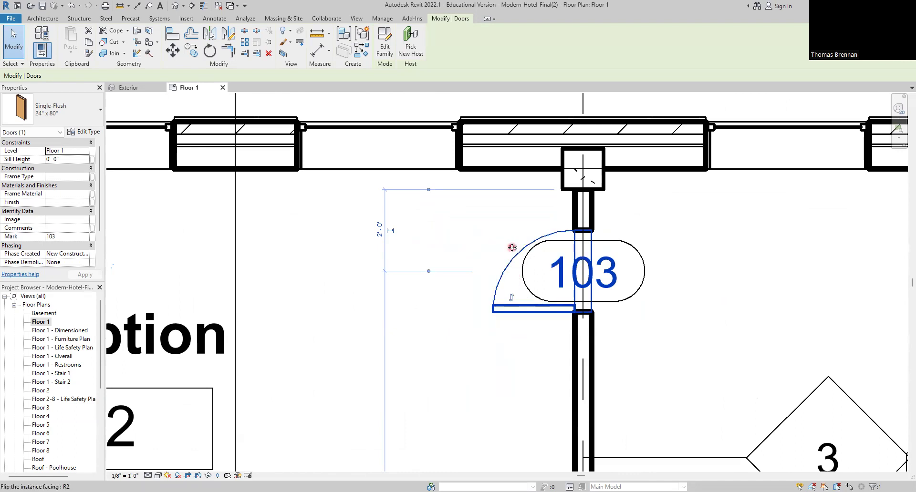
left_click(512, 298)
left_click(512, 257)
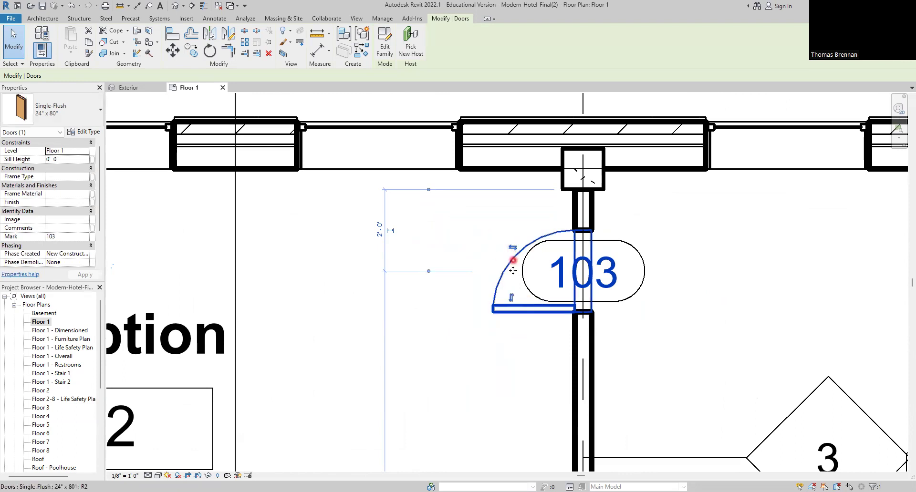
left_click(512, 297)
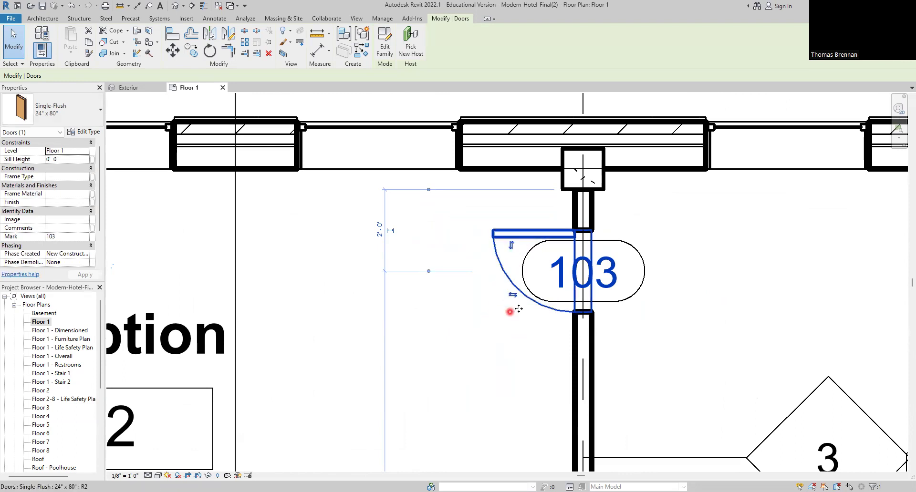
Step: Flip door 103's facing back and forth between Office and Reception, leaving it swinging into Reception
left_click(513, 297)
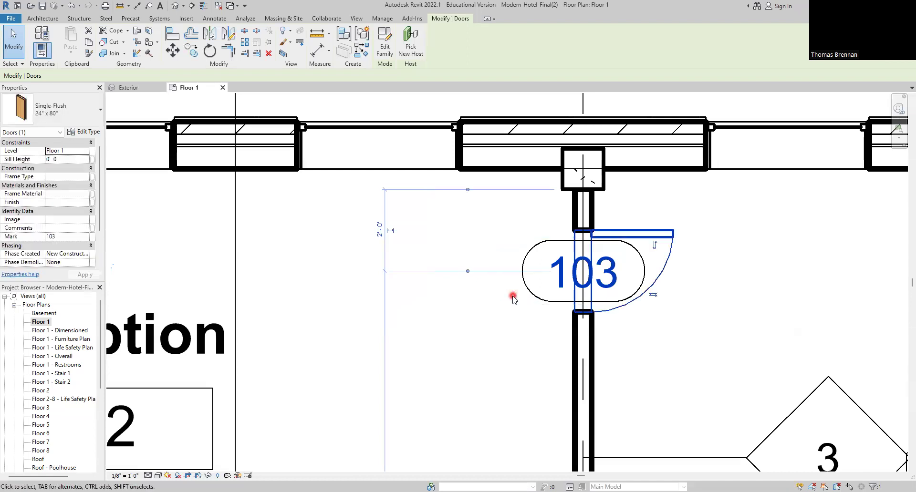
left_click(653, 293)
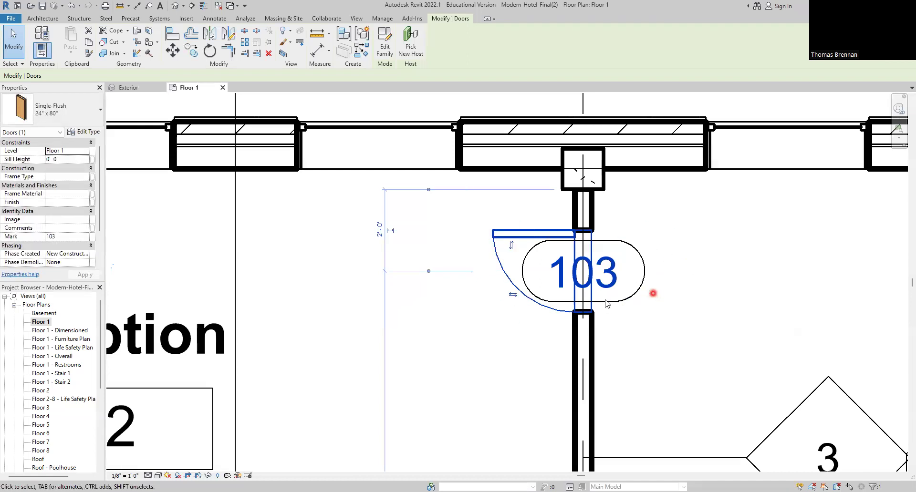
left_click(511, 298)
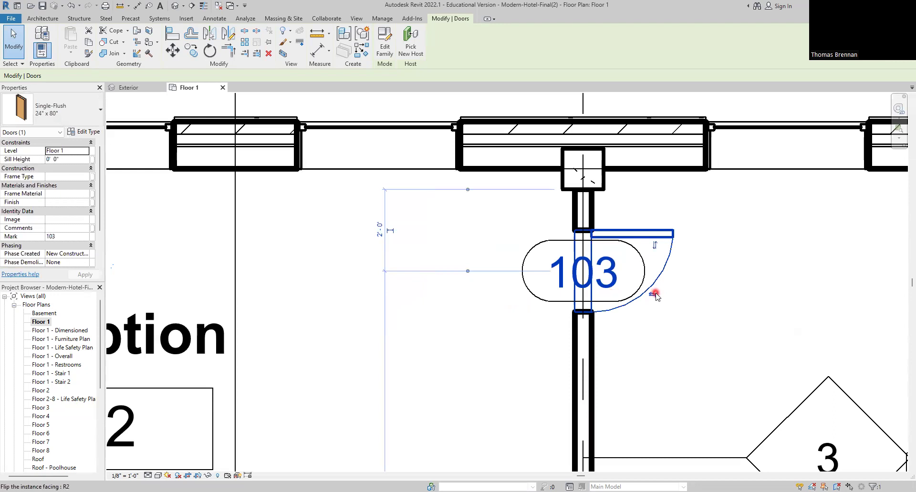
left_click(655, 296)
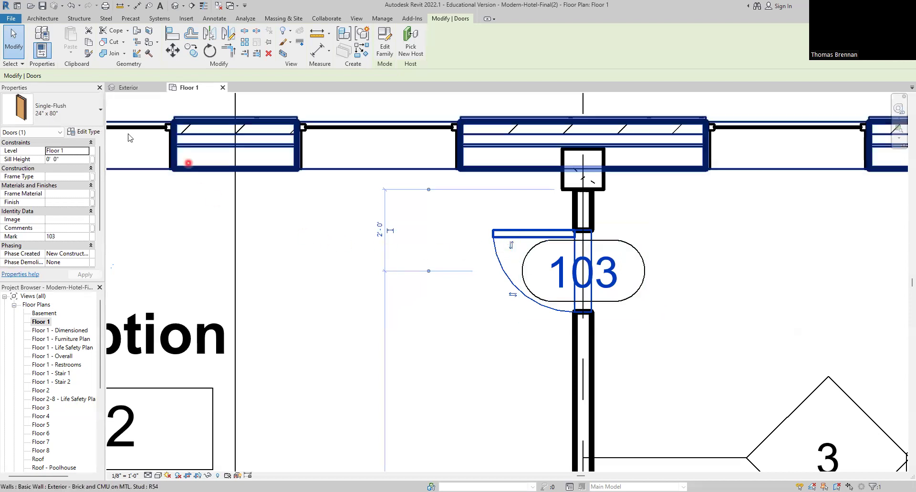
Step: Change door 103 to the Single-Flush 36" x 80" type and clear the selection
left_click(100, 114)
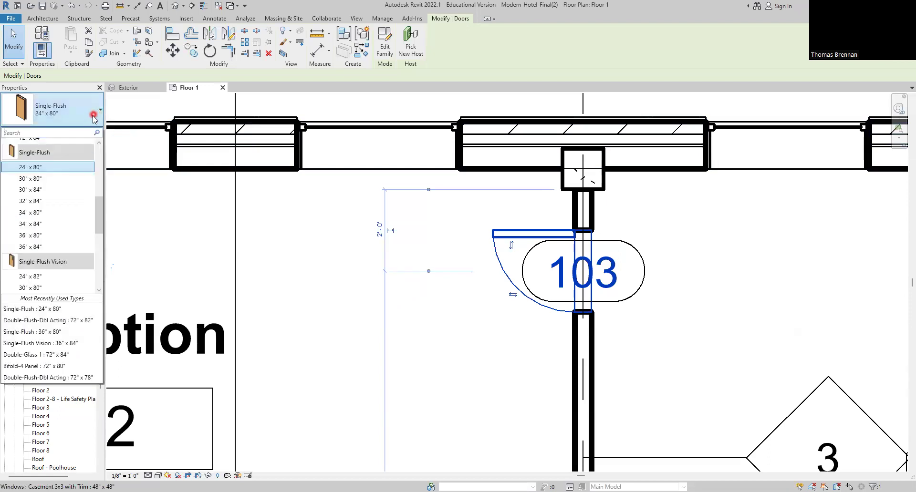
left_click(41, 236)
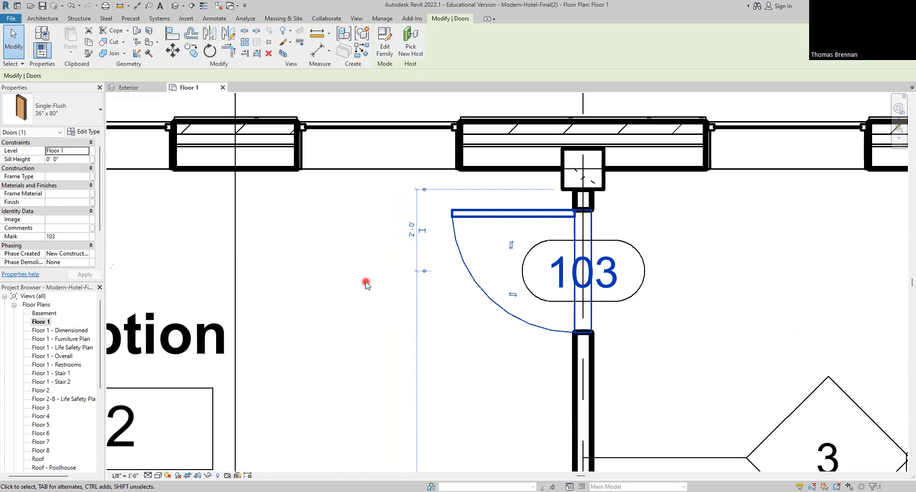
left_click(17, 44)
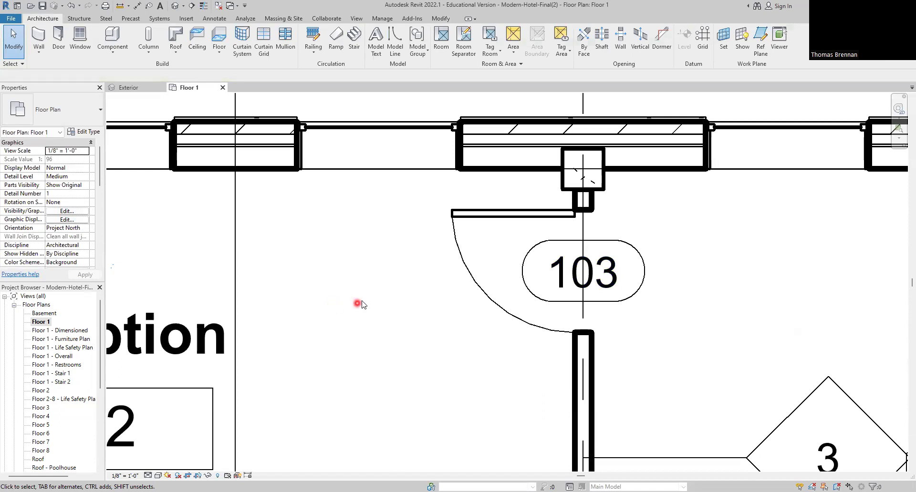
Step: Open the Floor 2 plan and examine the guest rooms, their doors and the curved balconies
scroll(369, 302, "down", 1)
scroll(370, 303, "down", 5)
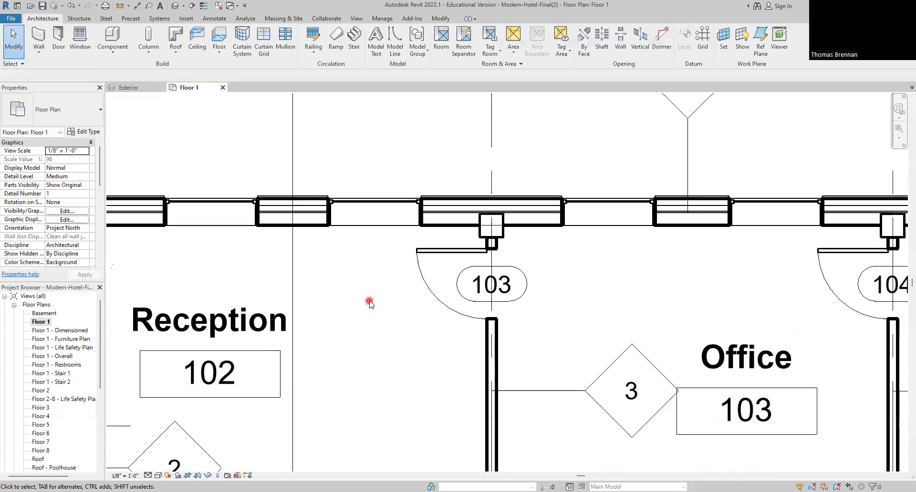
scroll(378, 317, "down", 6)
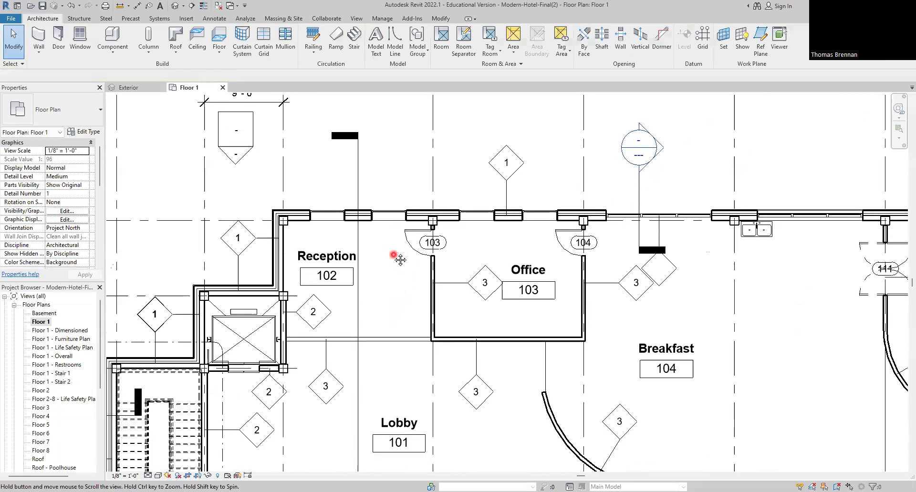
middle_click_drag(415, 285, 404, 236)
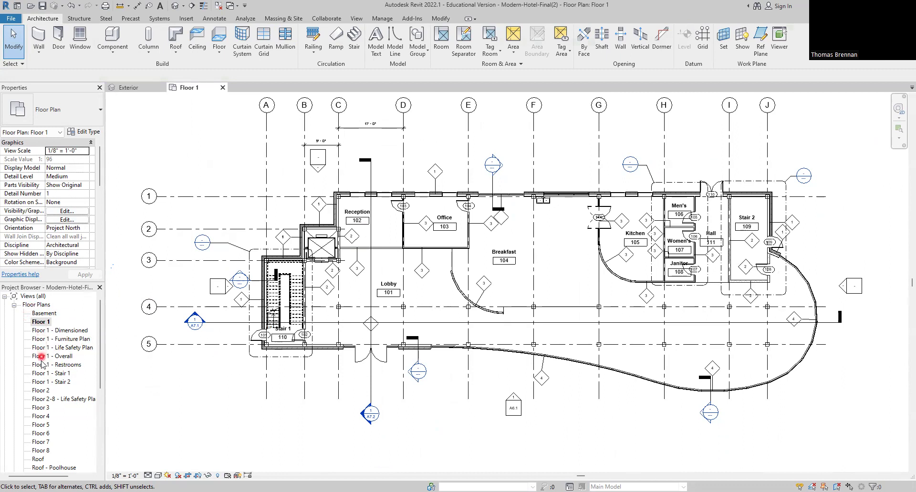
left_click(41, 390)
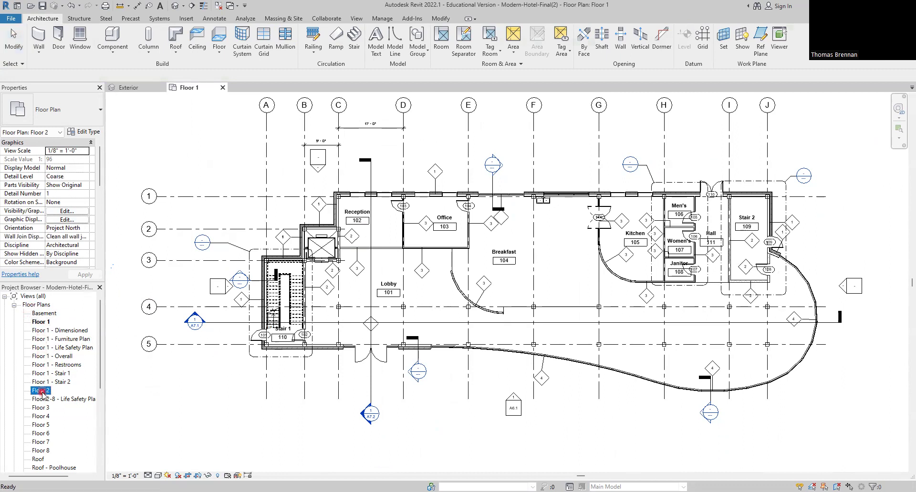
double_click(42, 391)
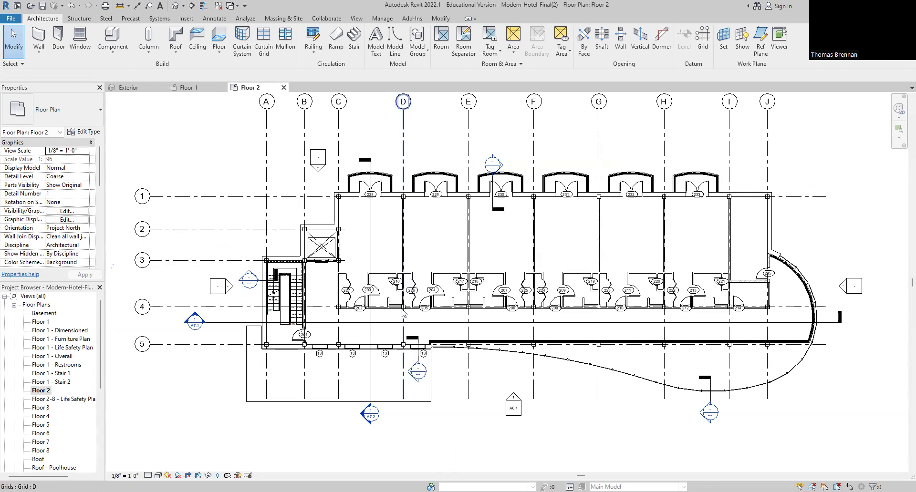
scroll(390, 246, "up", 4)
scroll(384, 260, "up", 2)
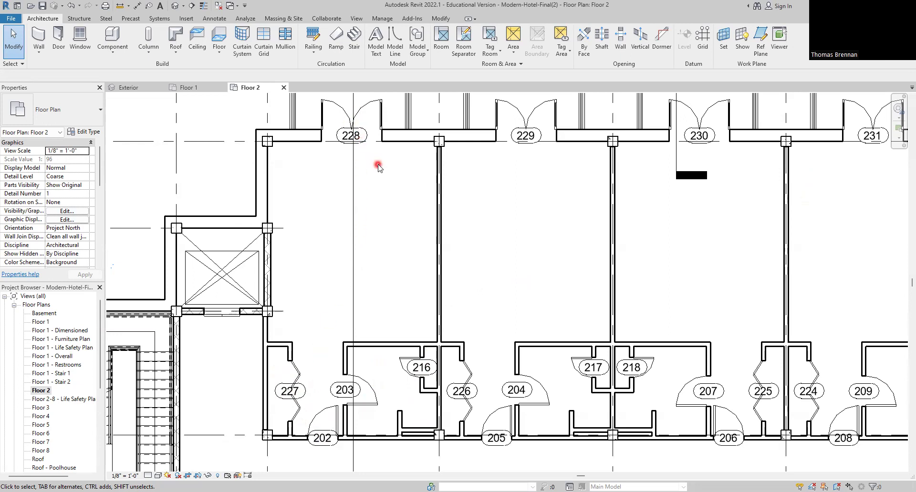
middle_click_drag(391, 240, 389, 315)
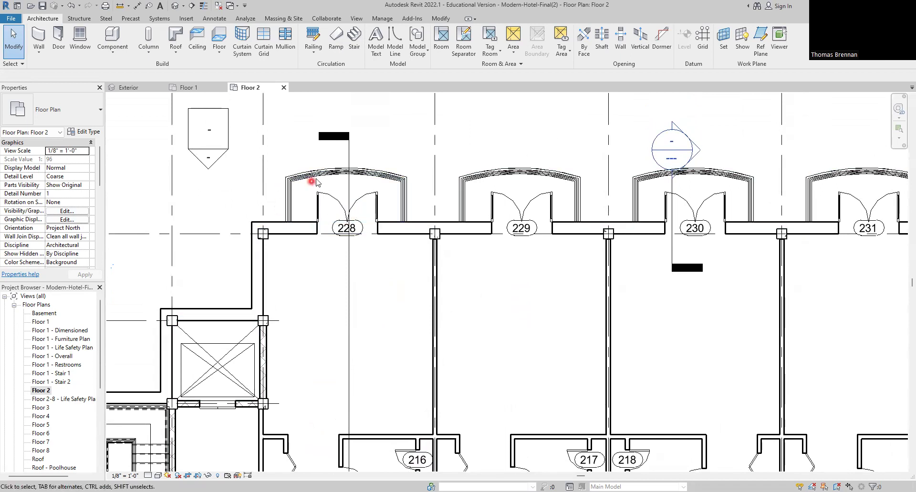
scroll(388, 263, "down", 4)
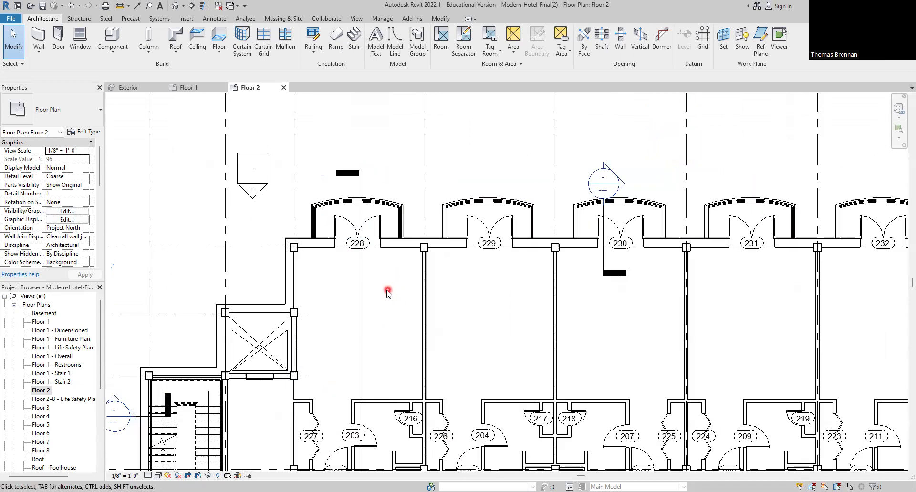
scroll(395, 298, "down", 3)
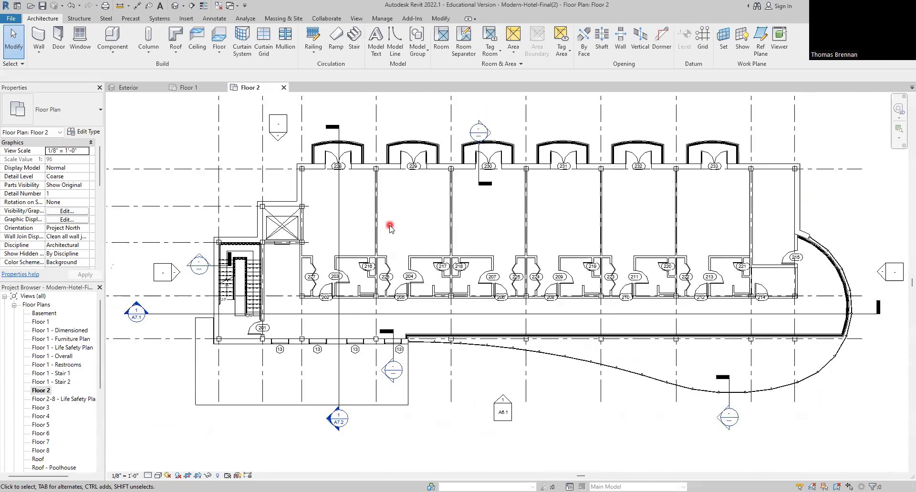
middle_click_drag(396, 232, 390, 251)
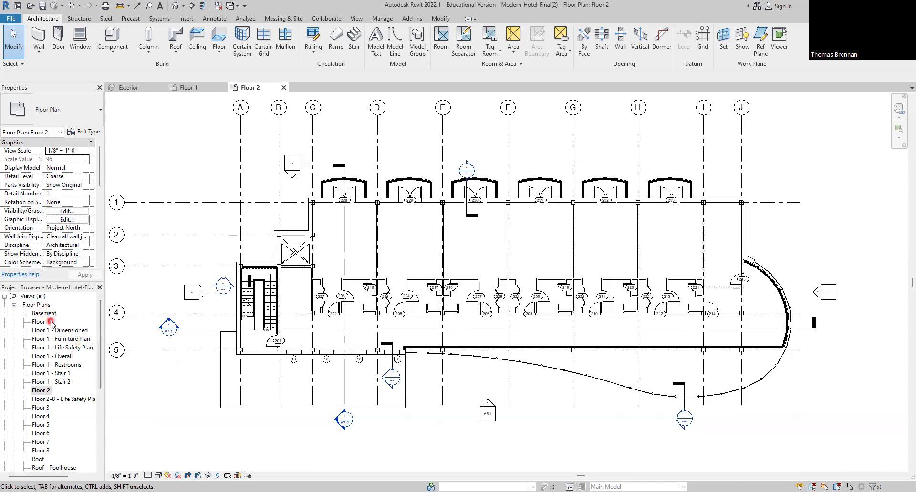
Step: Open the East-West Section from the building sections
left_click_drag(101, 326, 103, 394)
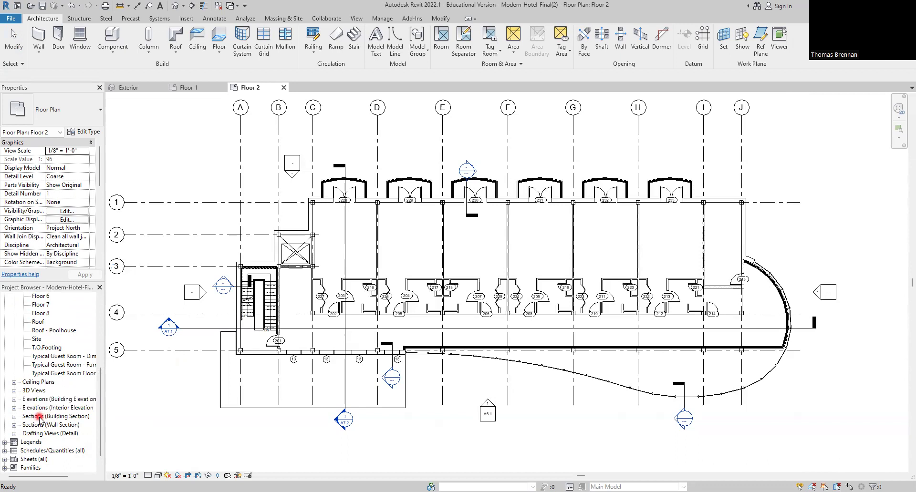
left_click(15, 417)
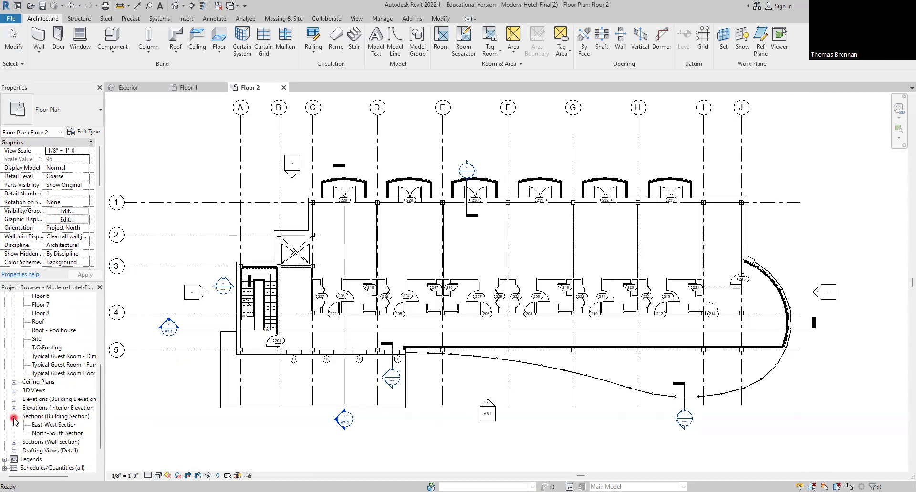
left_click(52, 425)
double_click(52, 425)
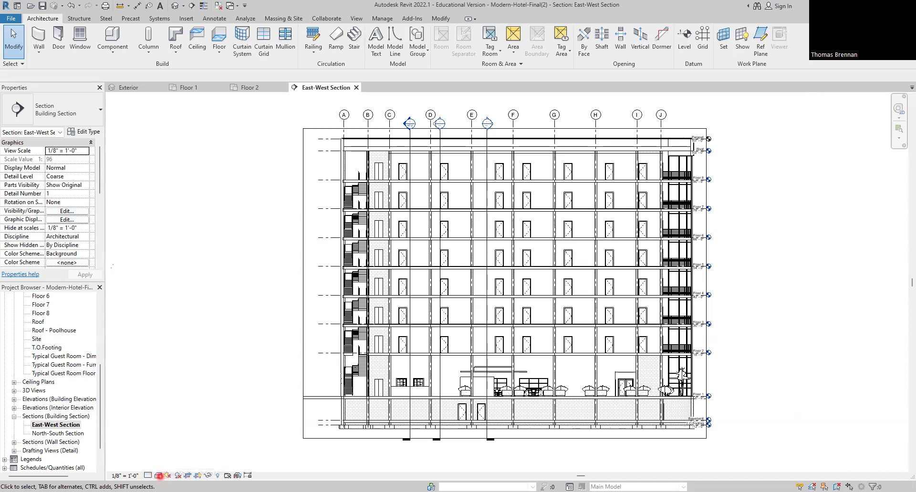
Step: Display the East-West Section in the Wireframe visual style and return it to Hidden Line
left_click(158, 476)
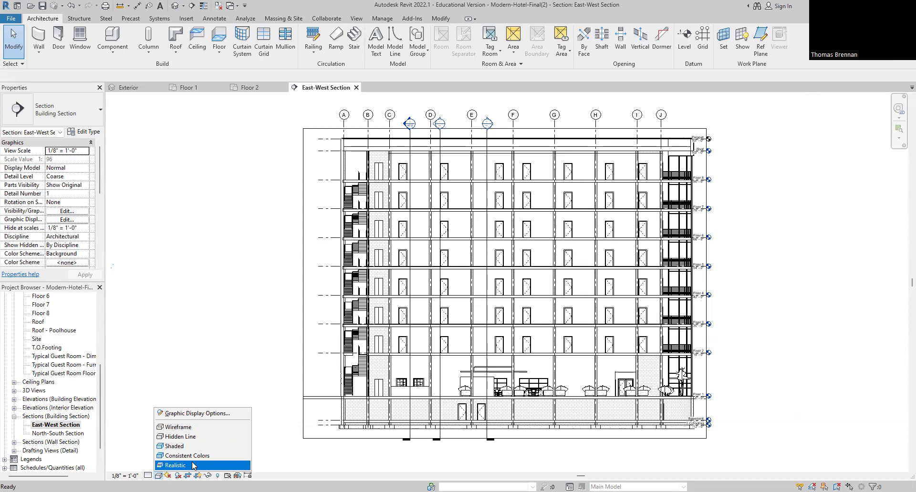
left_click(190, 427)
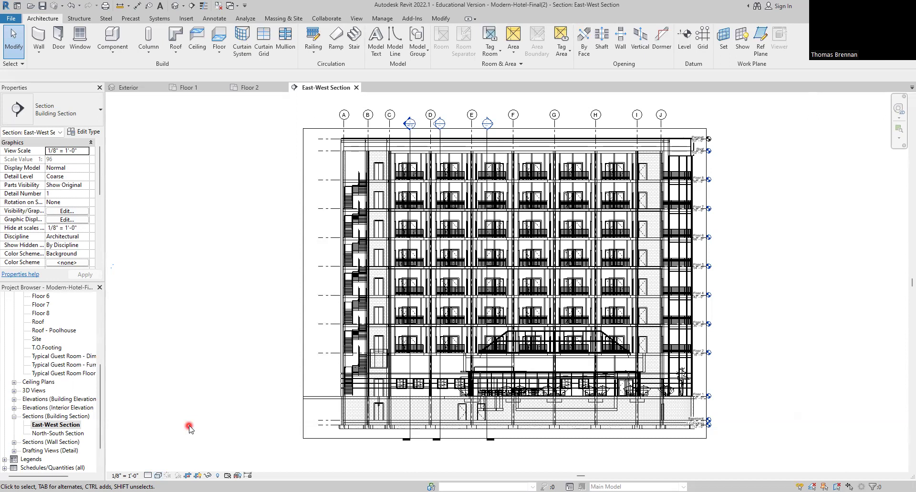
left_click(158, 476)
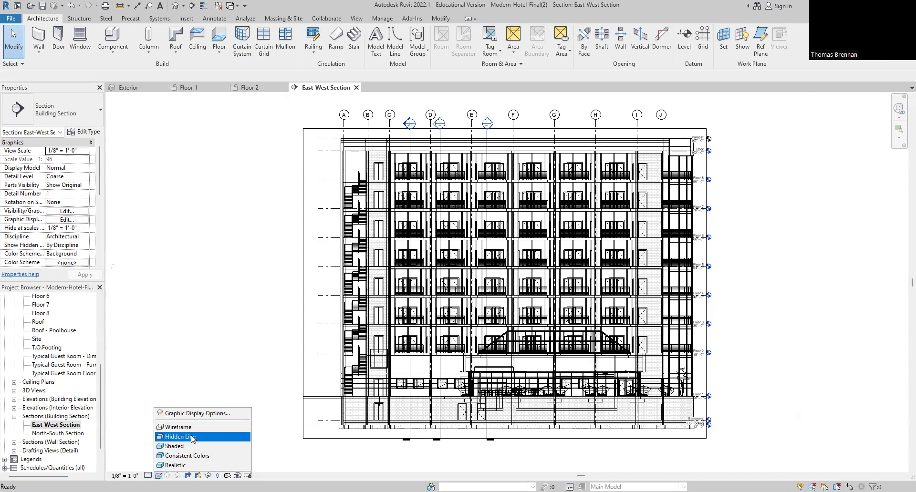
left_click(193, 437)
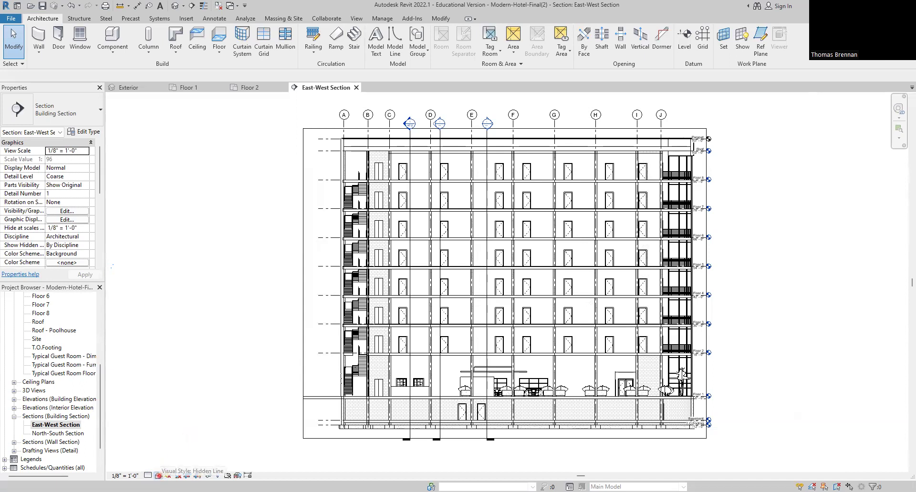
Step: Try the Shaded visual style on the East-West Section, followed by Consistent Colors
left_click(158, 476)
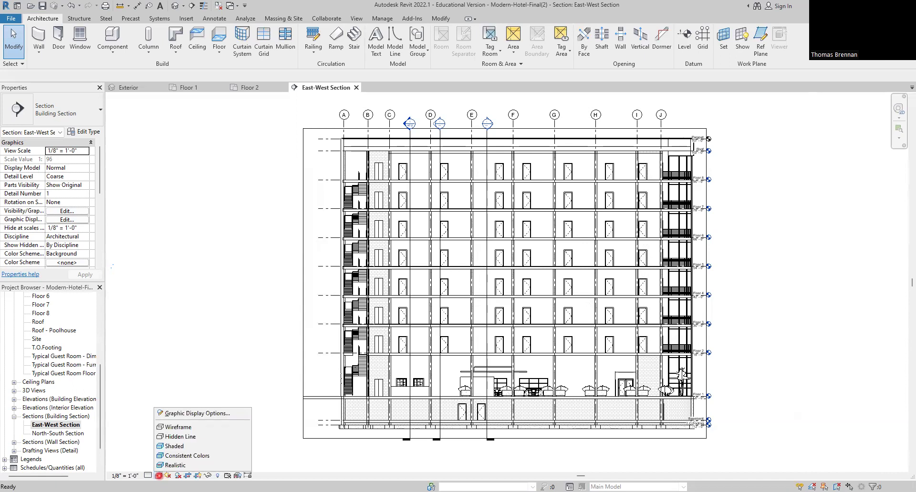
left_click(175, 446)
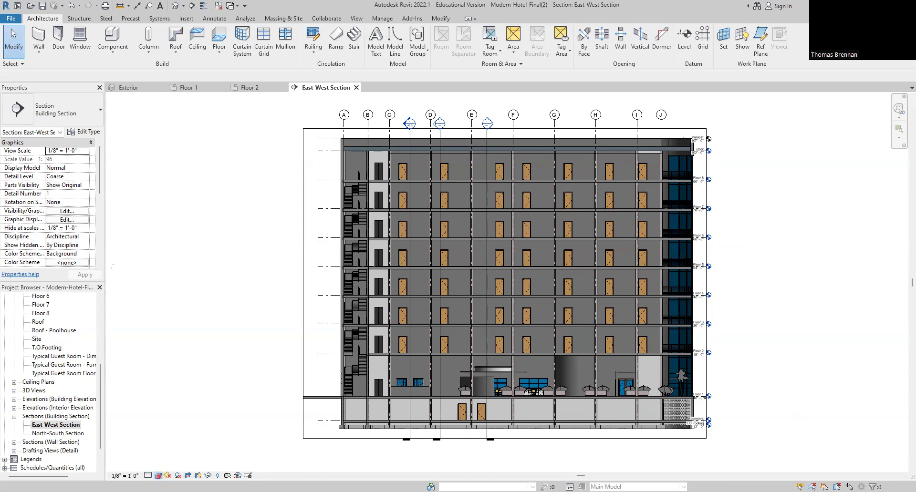
left_click(159, 475)
left_click(184, 465)
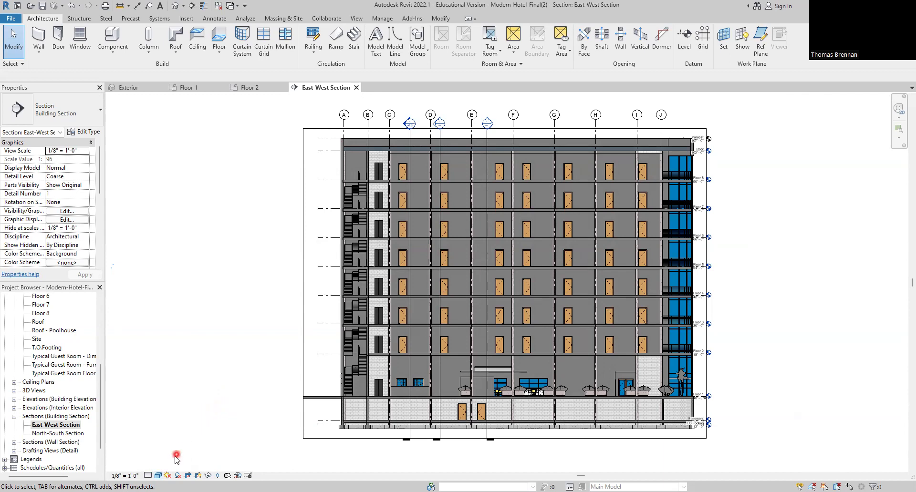
Step: Set the East-West Section's visual style to Realistic
left_click(160, 475)
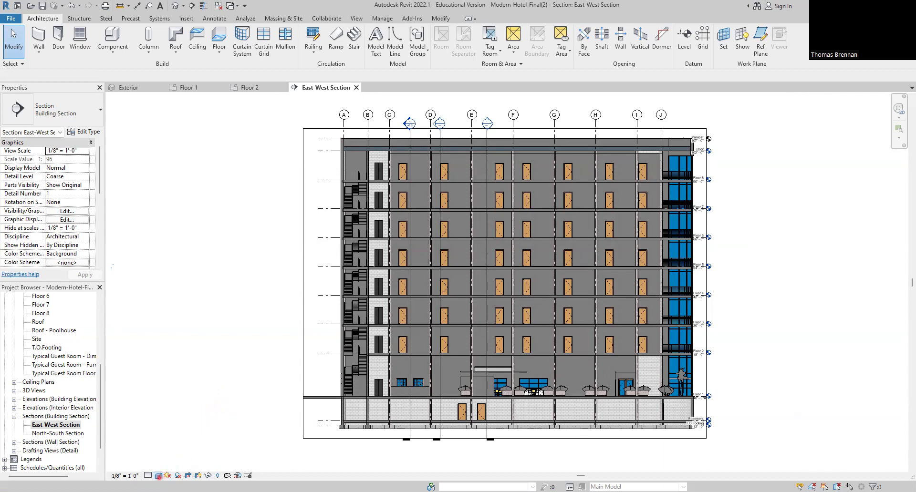
left_click(187, 466)
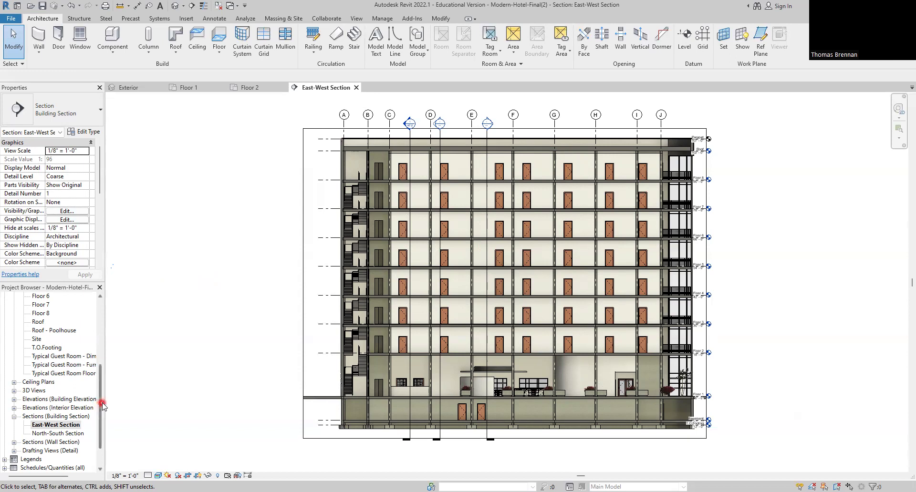
Step: Open the South building elevation and set its visual style to Realistic
mouse_move(103, 404)
left_mouse_down()
mouse_move(100, 345)
mouse_move(99, 418)
left_mouse_up()
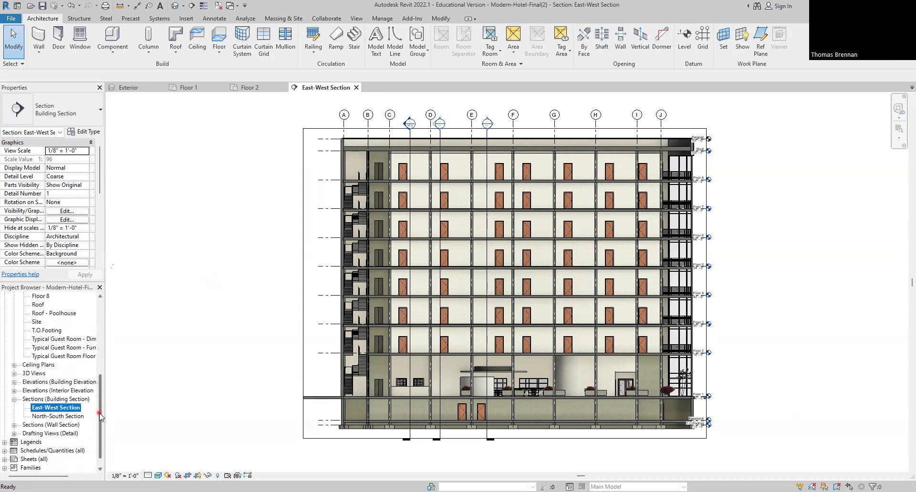
left_click(13, 382)
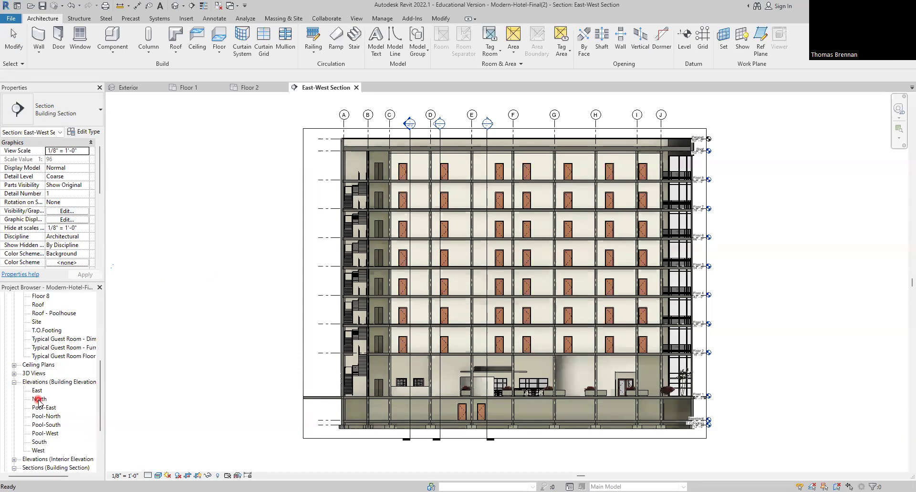
double_click(40, 442)
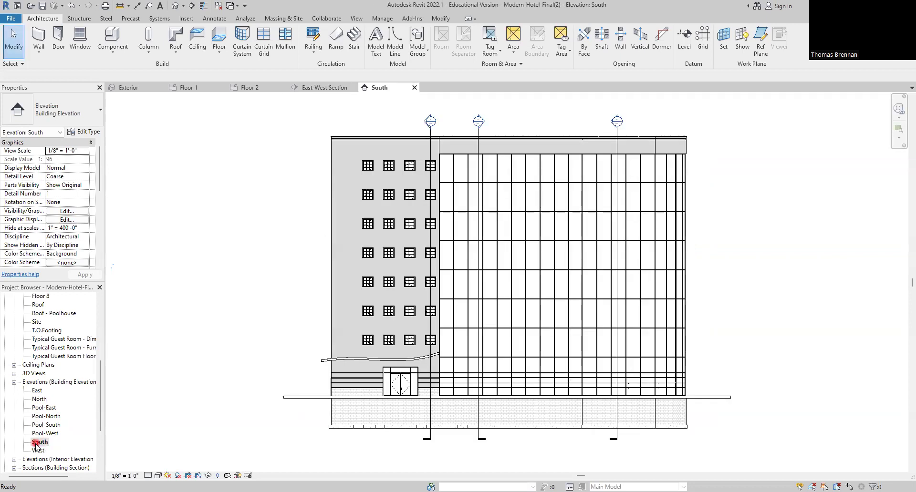
left_click(157, 476)
left_click(178, 466)
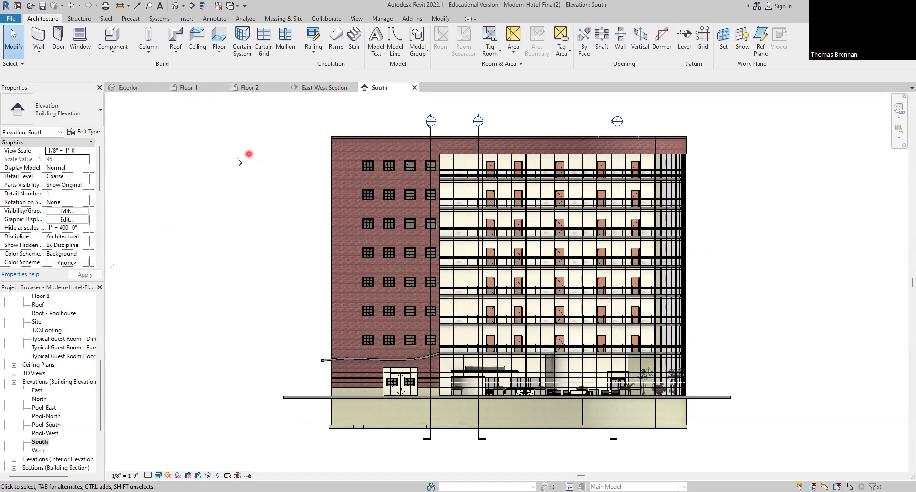
Step: Switch to the Exterior 3D view and set its visual style to Realistic
left_click(129, 89)
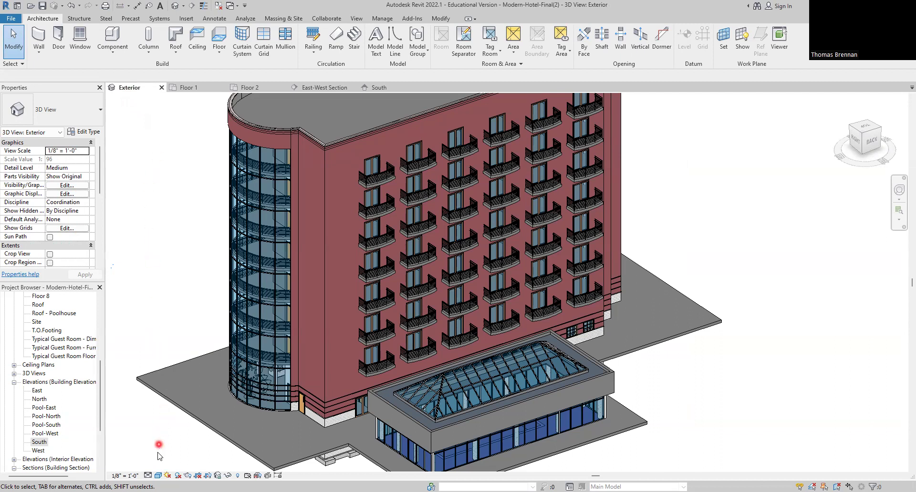
left_click(159, 476)
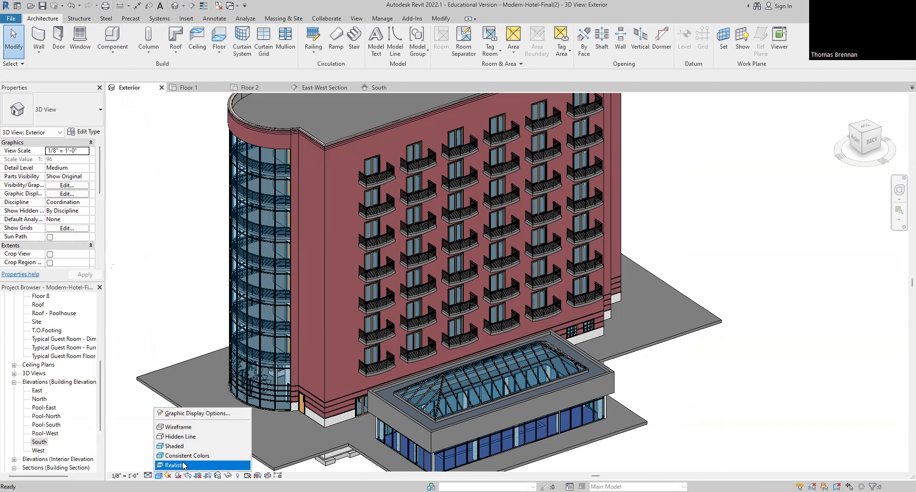
left_click(183, 465)
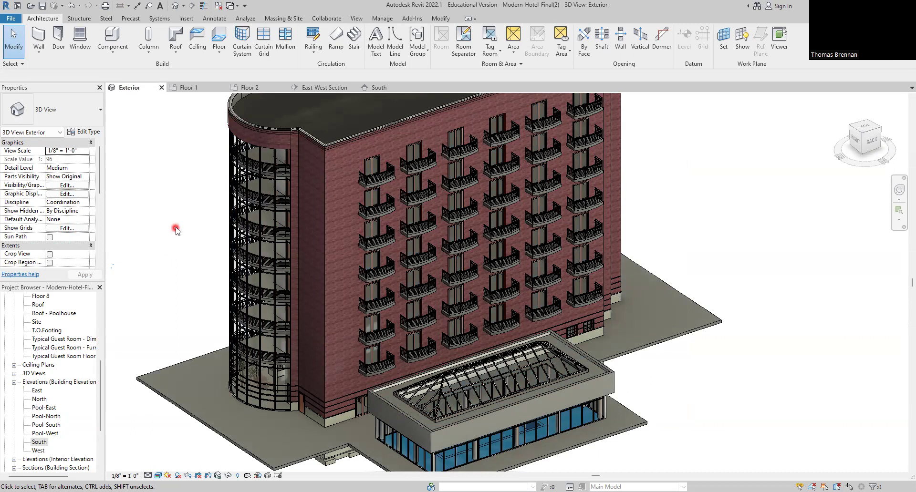
Step: Tile all open views with Floor 1 active and fit the drawing in every view window
left_click(189, 88)
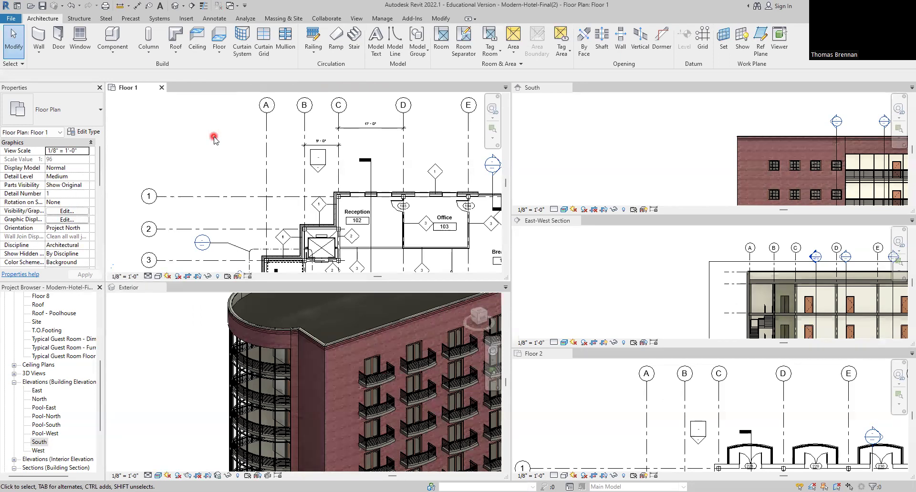
key("z")
key("a")
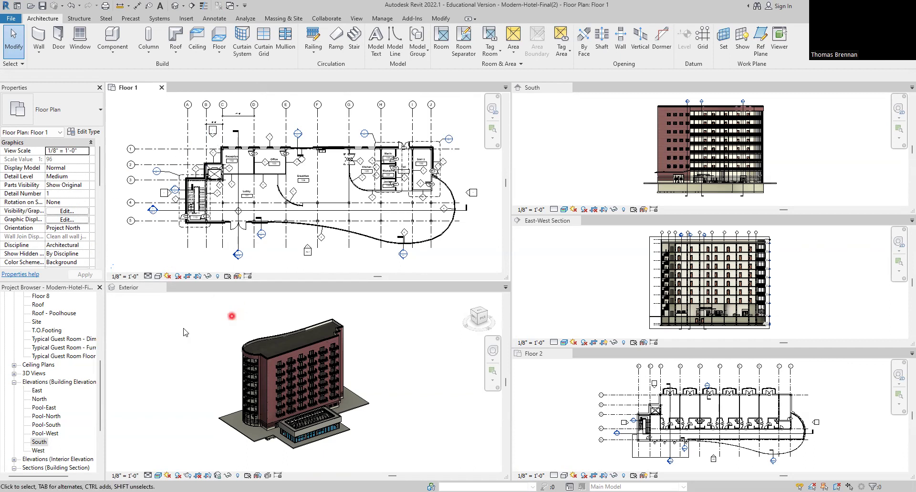
Step: Return the tiled windows to tabbed views with Exterior active and close all inactive views
left_click(218, 328)
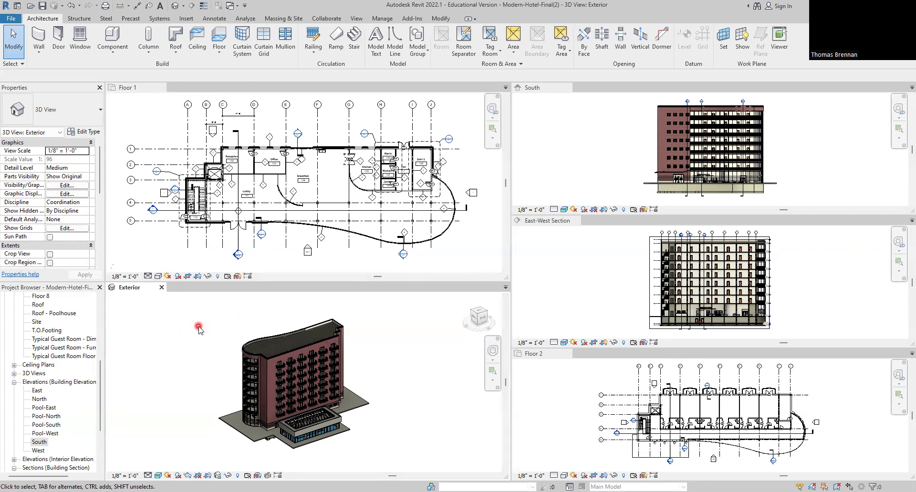
key("t")
key("w")
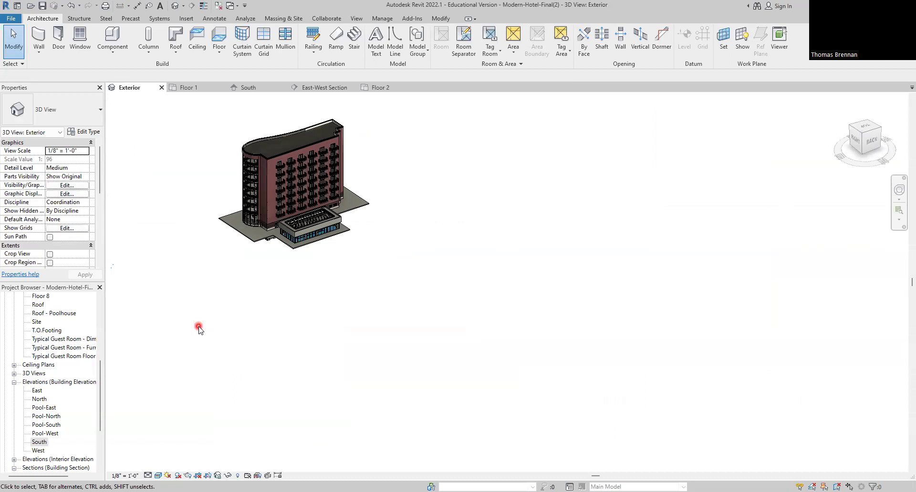
key("z")
key("f")
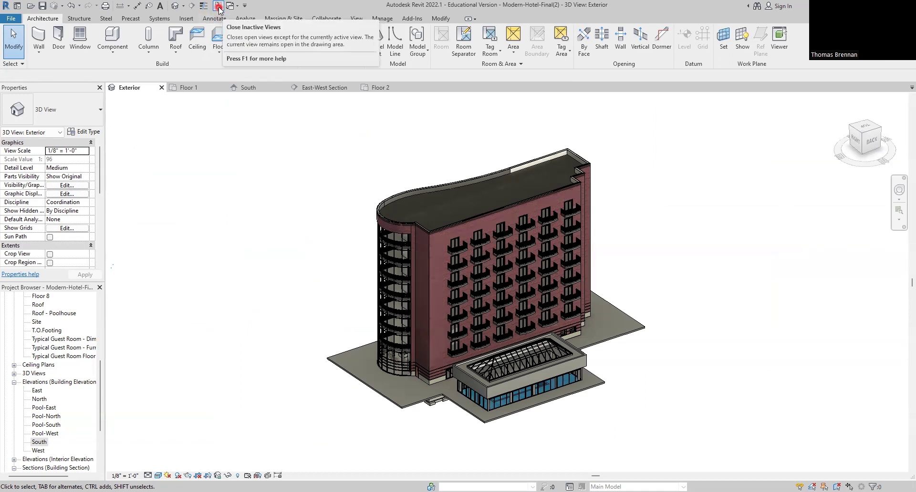
left_click(218, 6)
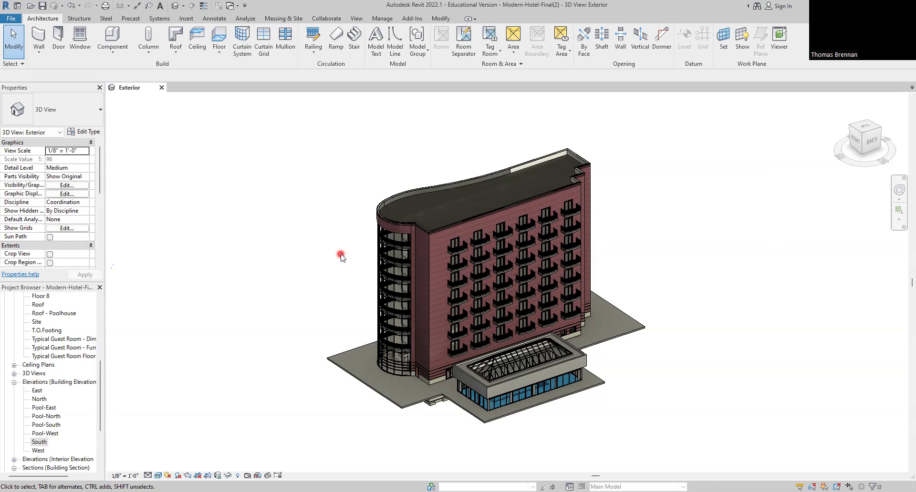
Step: Close the Modern-Hotel-Final(2) project without saving changes
left_click(11, 19)
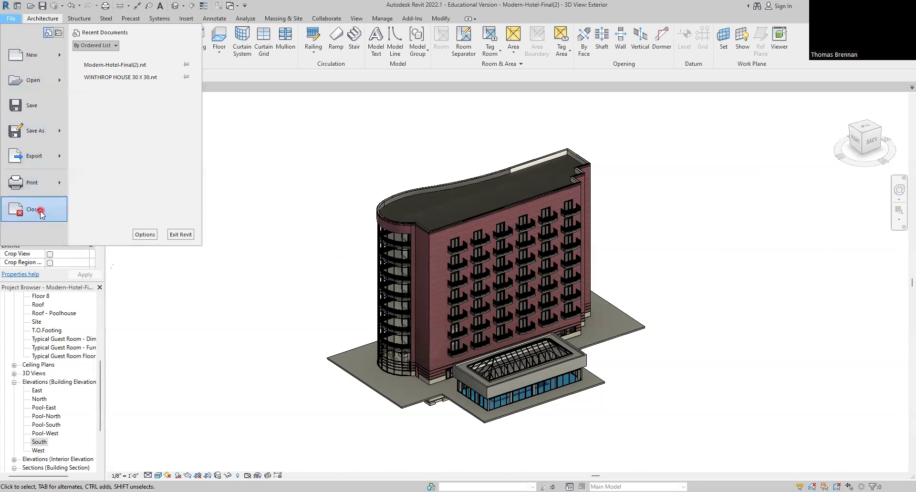
key("Escape")
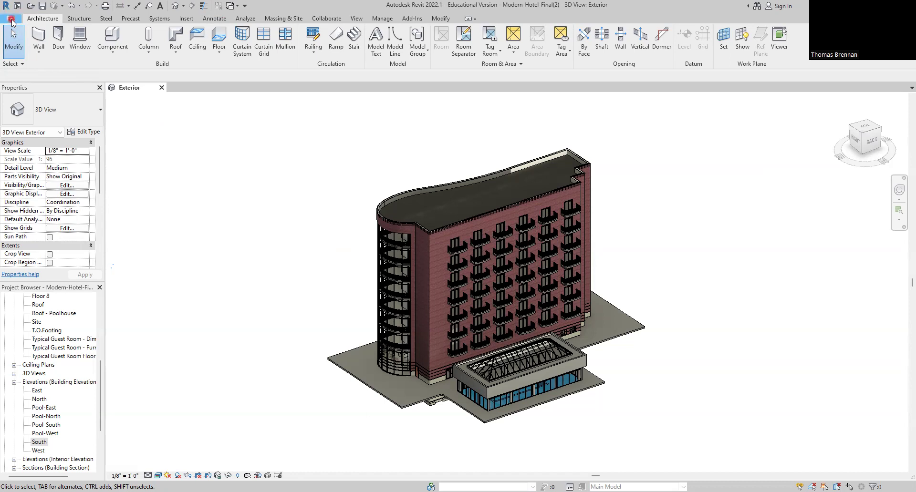
left_click(12, 20)
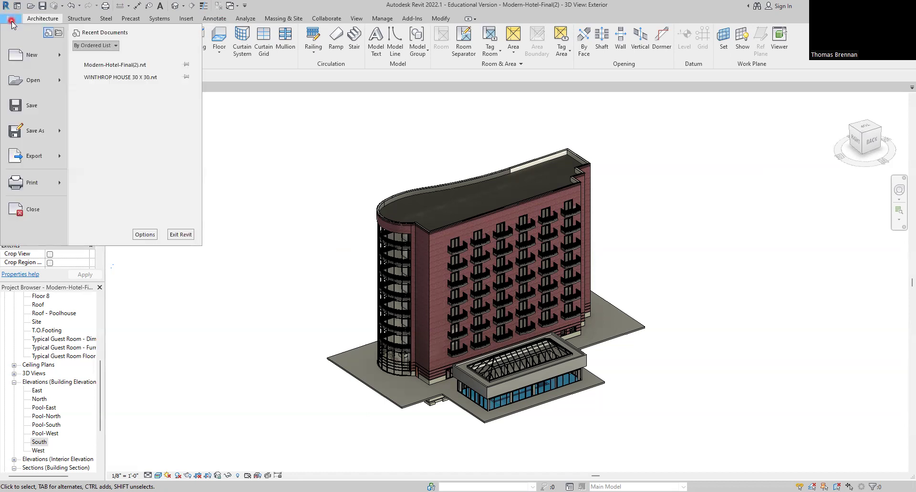
left_click(35, 214)
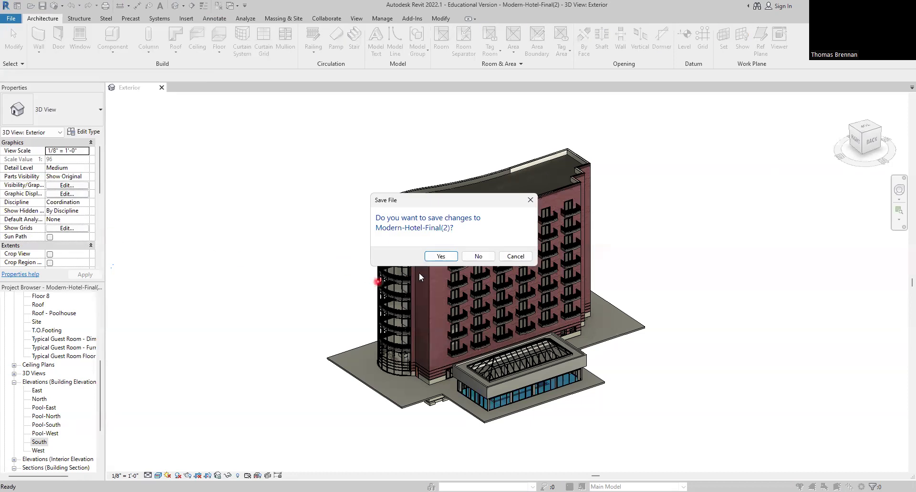
left_click(481, 257)
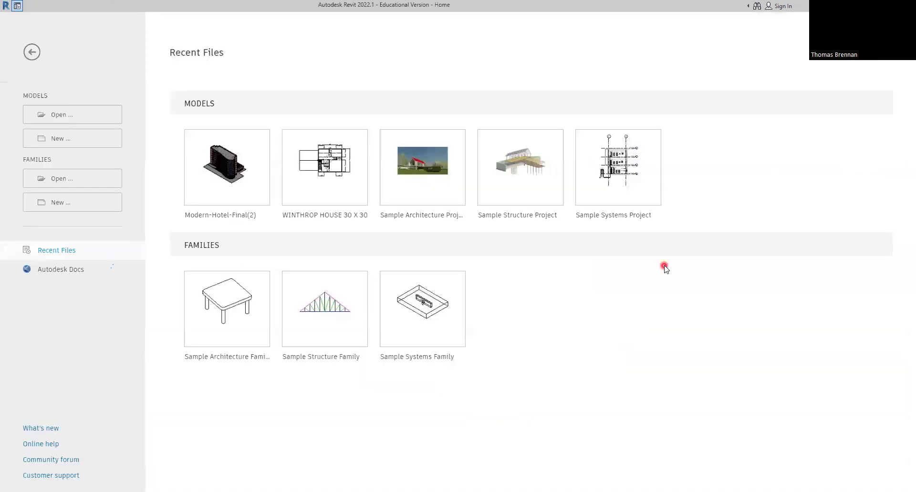
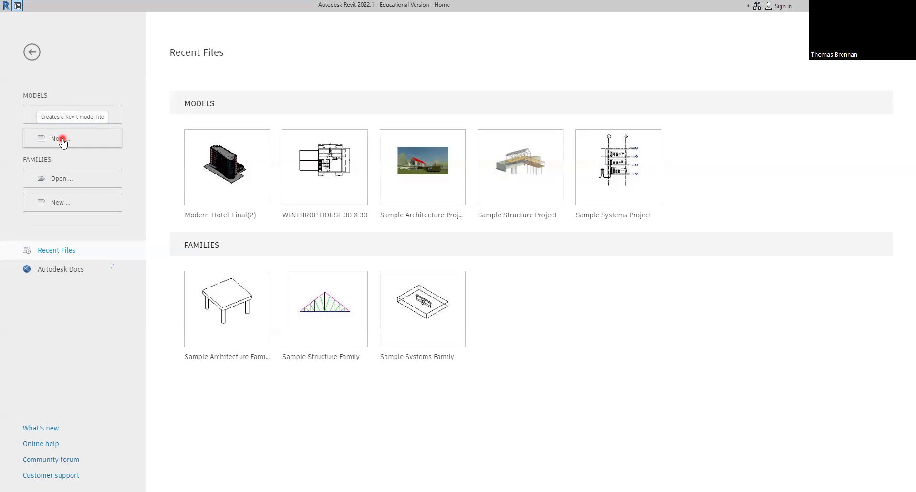
Step: Create a new project from the CAD Classroom.rte template in the Downloads folder
left_click(62, 140)
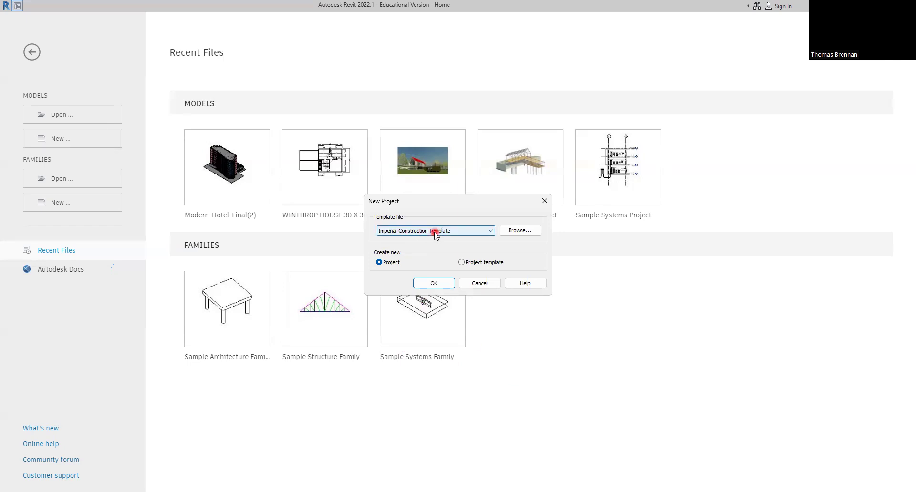
left_click(520, 230)
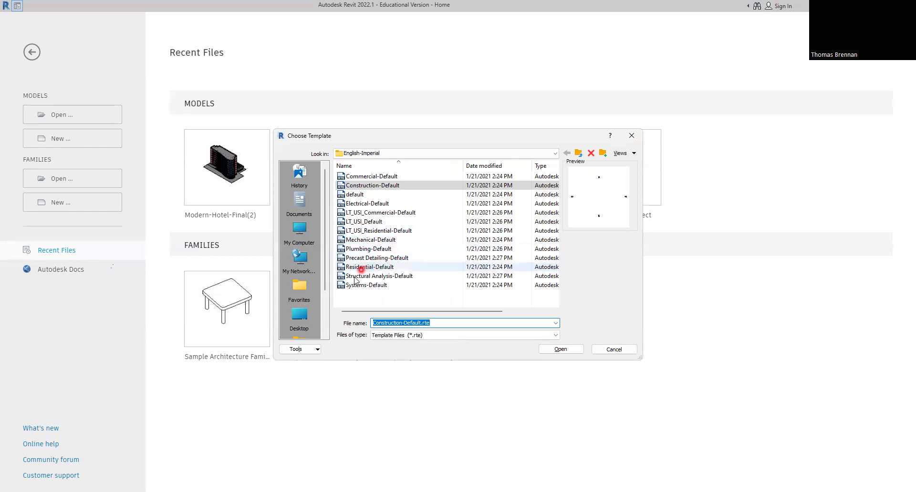
left_click(300, 317)
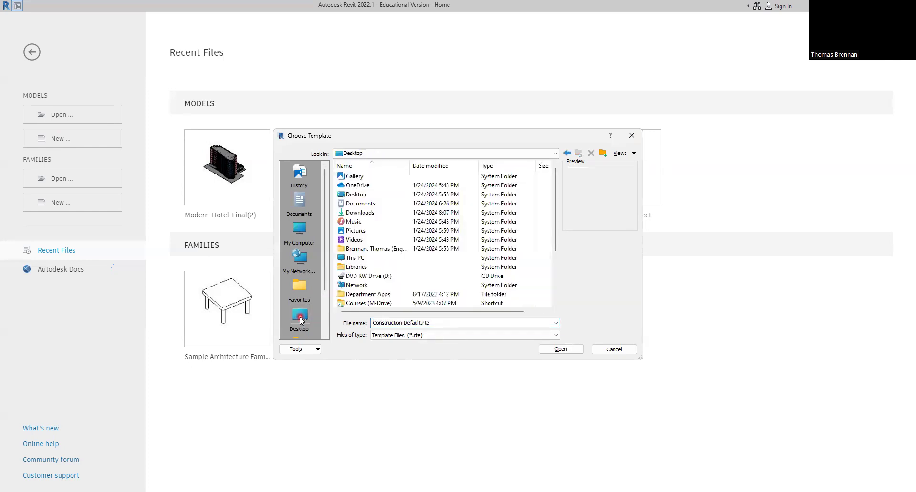
left_click(366, 212)
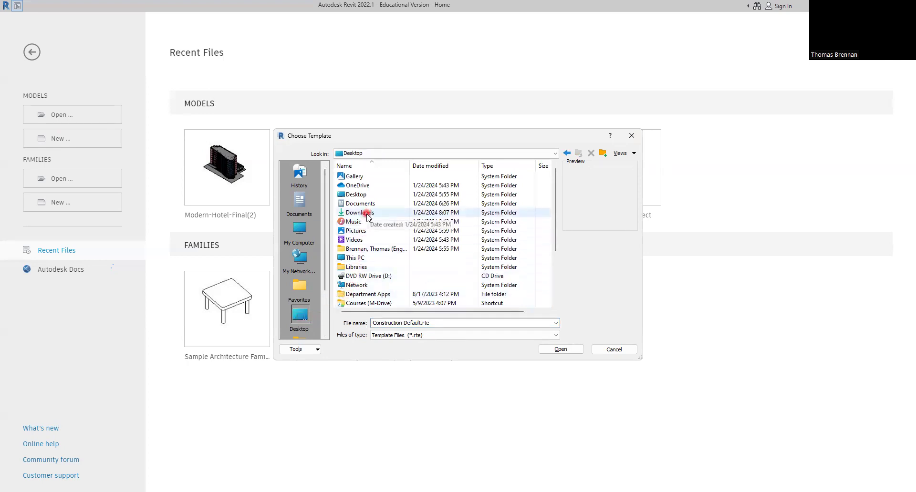
double_click(366, 212)
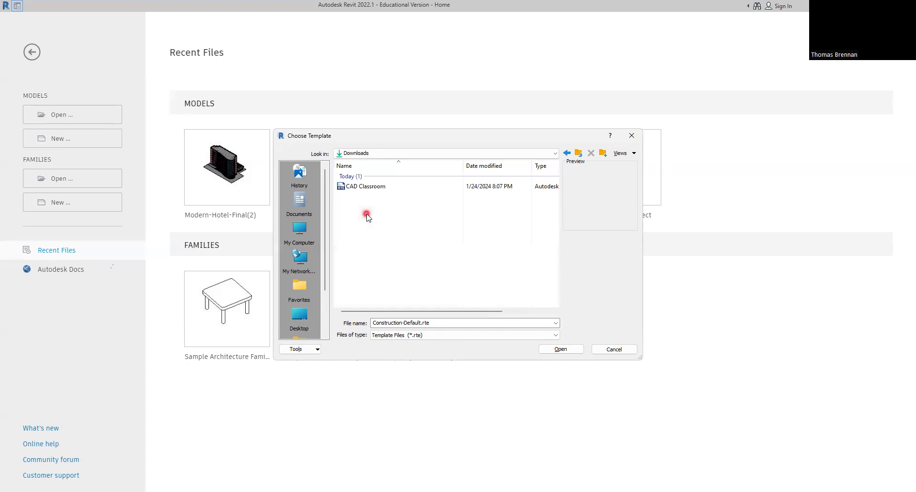
left_click(373, 189)
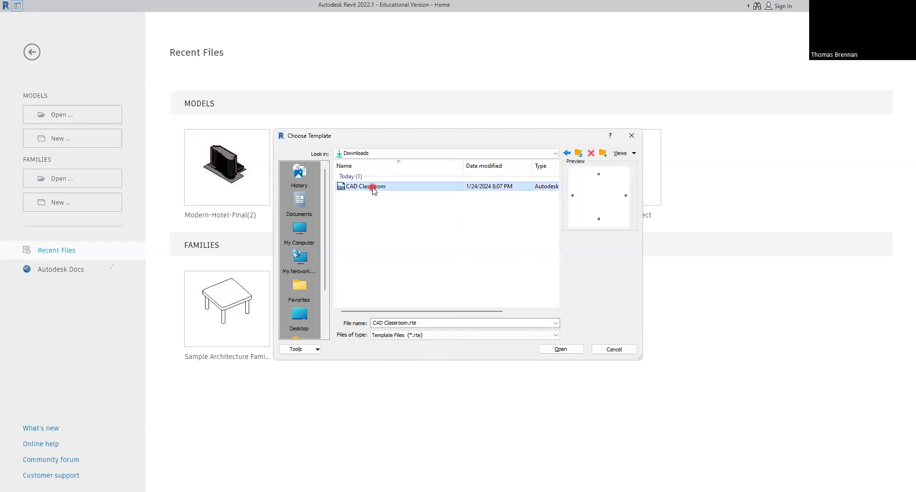
left_click(562, 349)
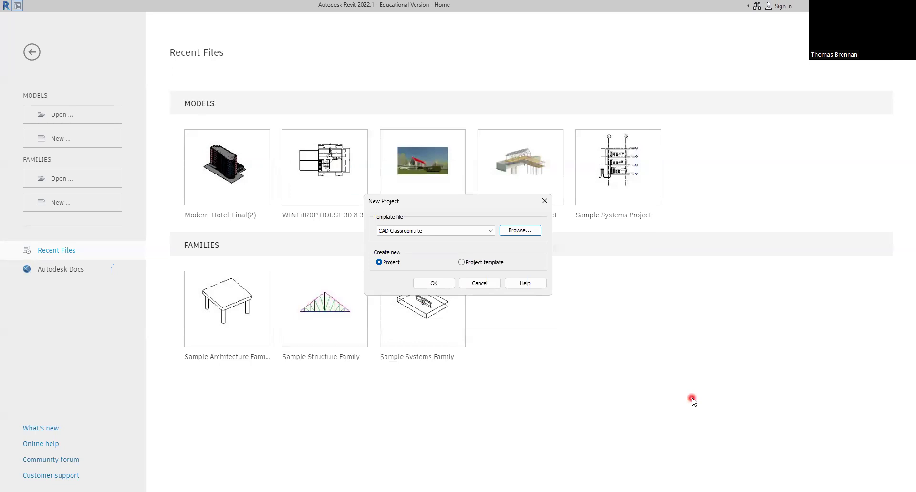
left_click(440, 285)
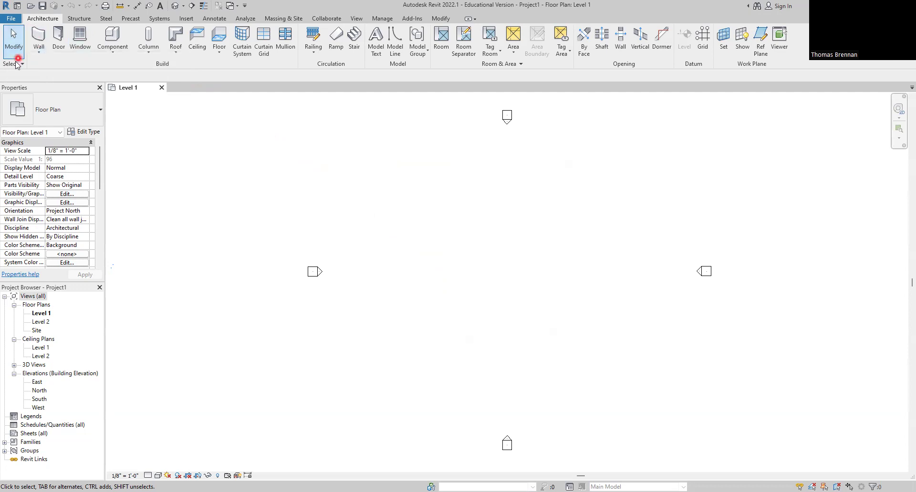
Step: Start the Wall tool on Level 1 with the Basic Wall Generic - 8" type
left_click(39, 38)
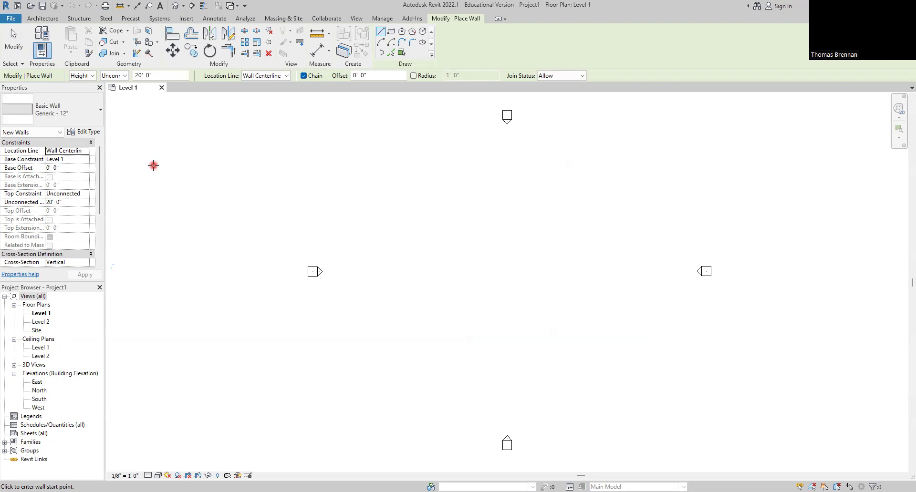
left_click(101, 113)
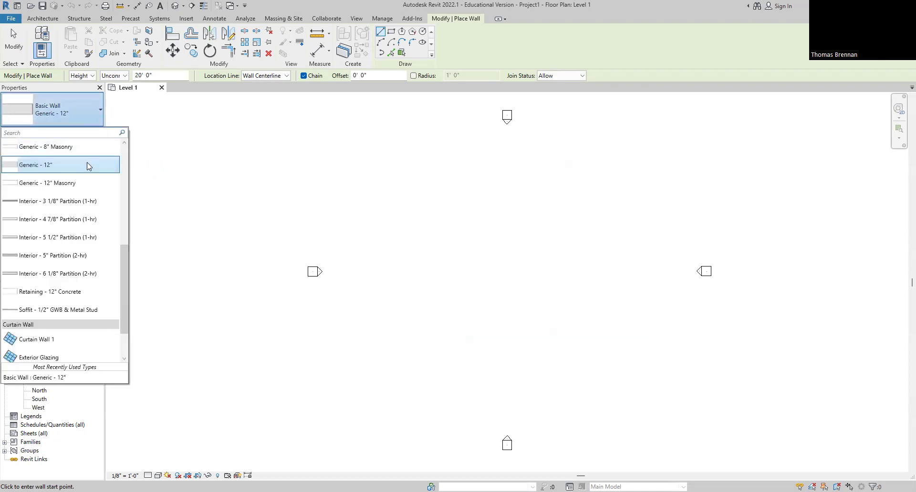
scroll(89, 166, "up", 1)
scroll(89, 166, "up", 1)
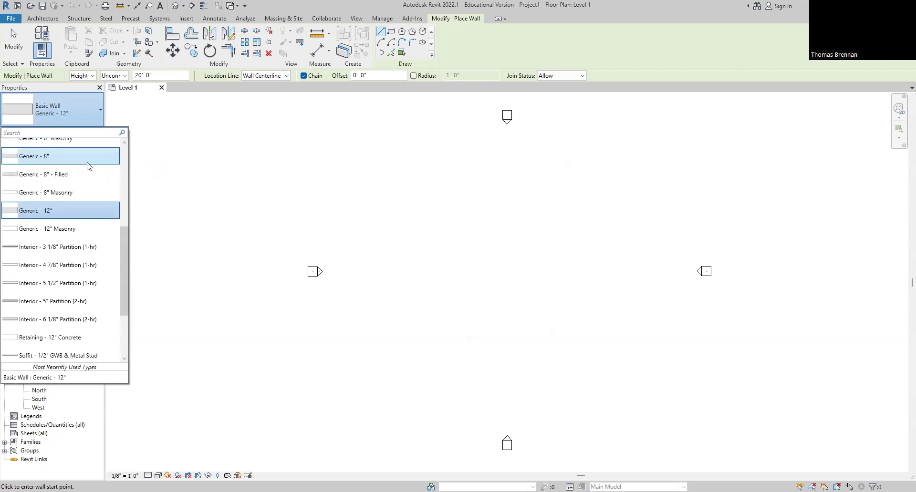
left_click(37, 157)
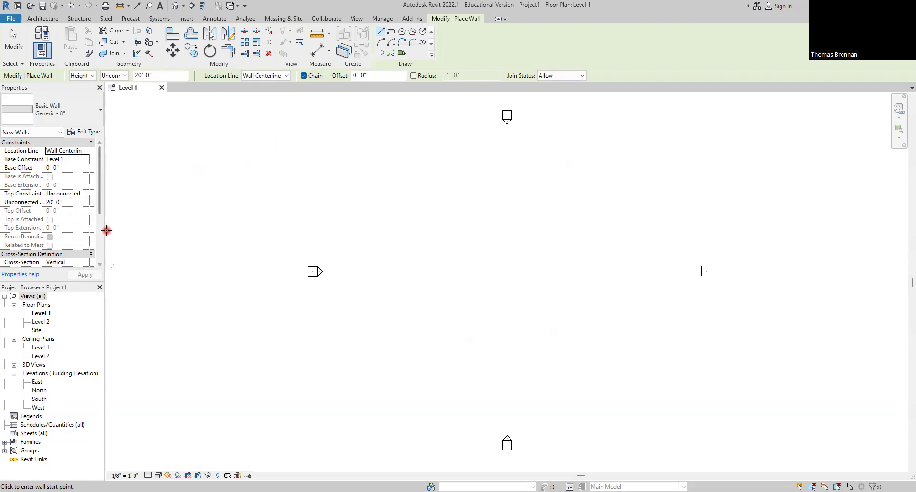
Step: Set the new walls' unconnected height to 8' 0" and choose the Rectangle draw shape
left_click_drag(104, 232, 159, 232)
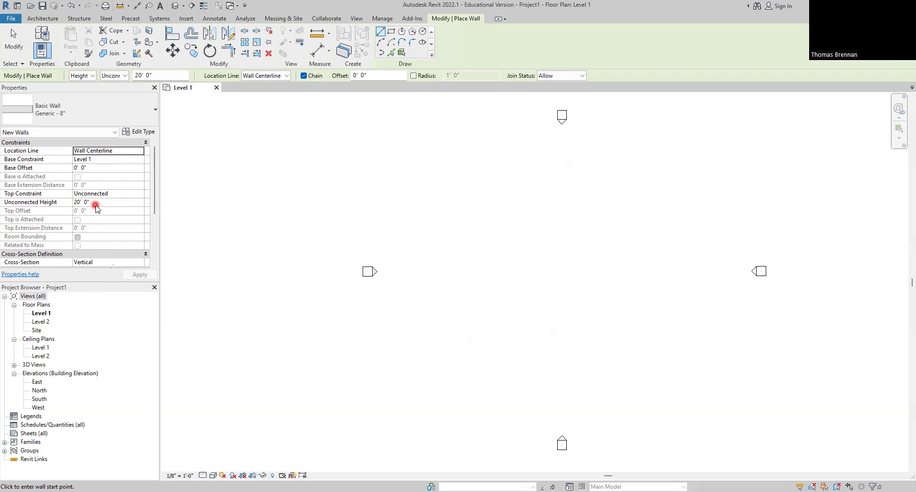
left_click(95, 203)
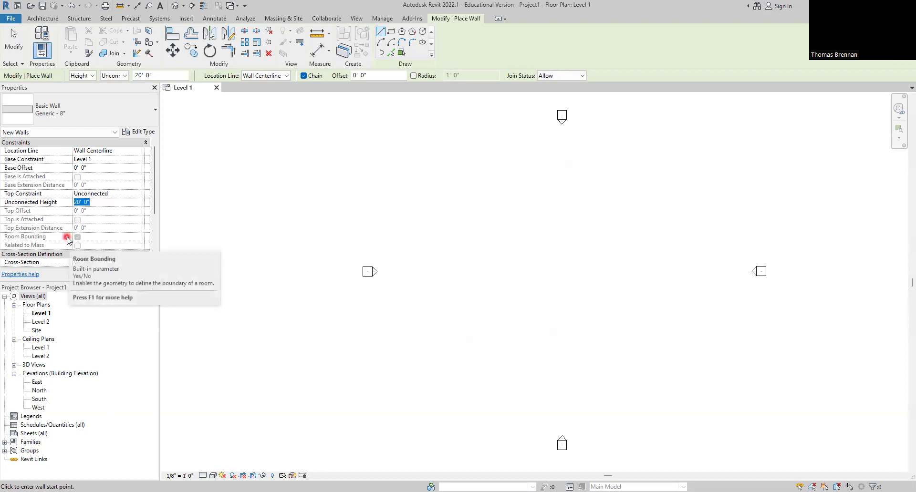
type("8")
key("Return")
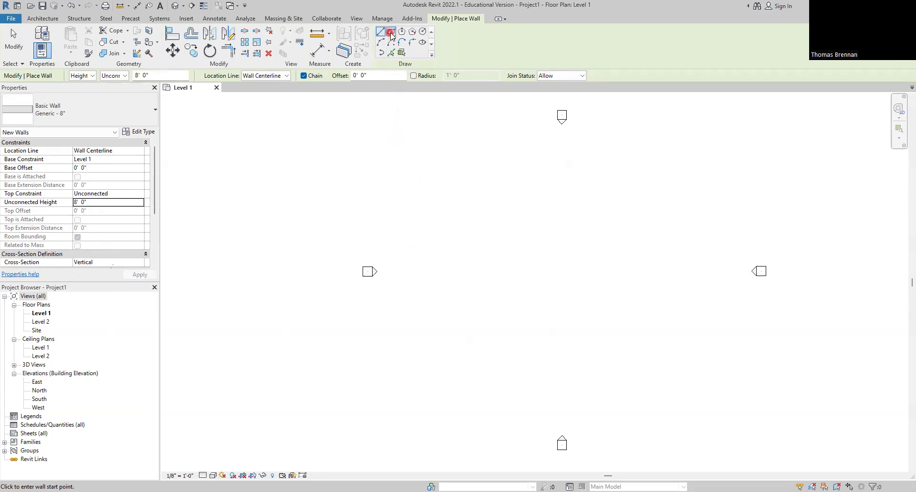
left_click(392, 33)
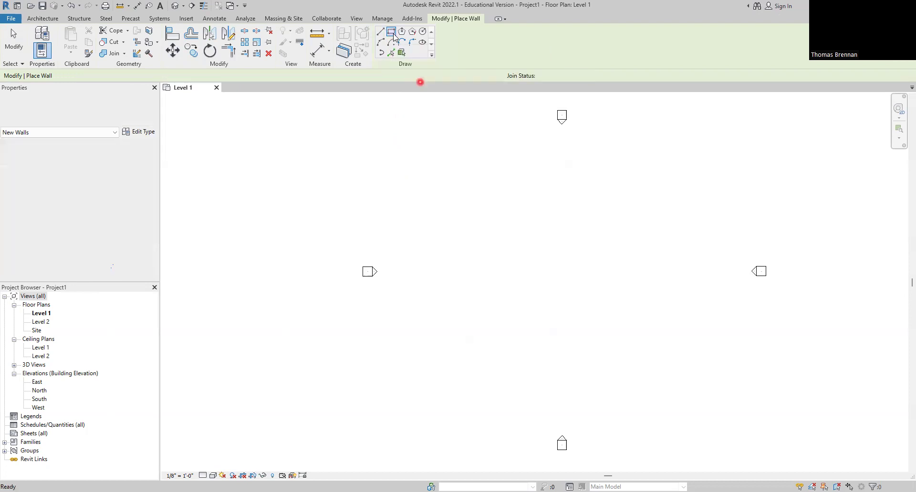
Step: Draw a rectangle of walls about 84' wide by 69' deep between the elevation markers and end the Wall tool
left_click(455, 184)
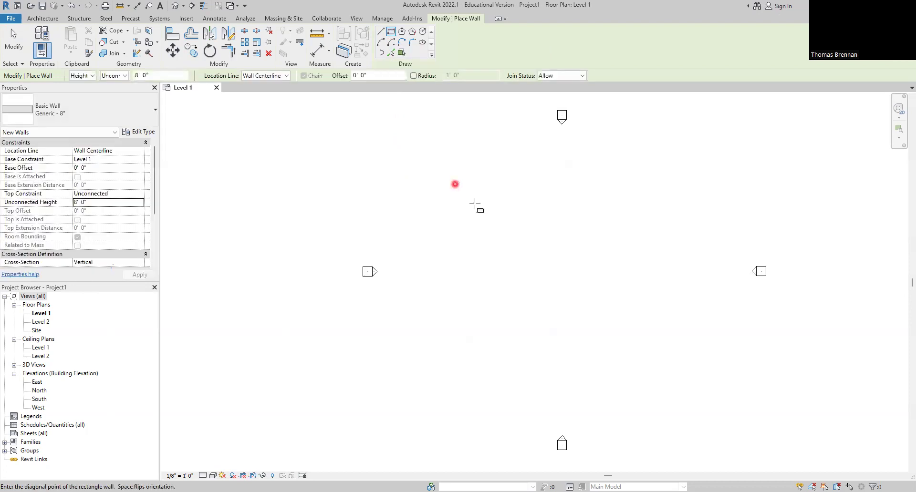
left_click(652, 346)
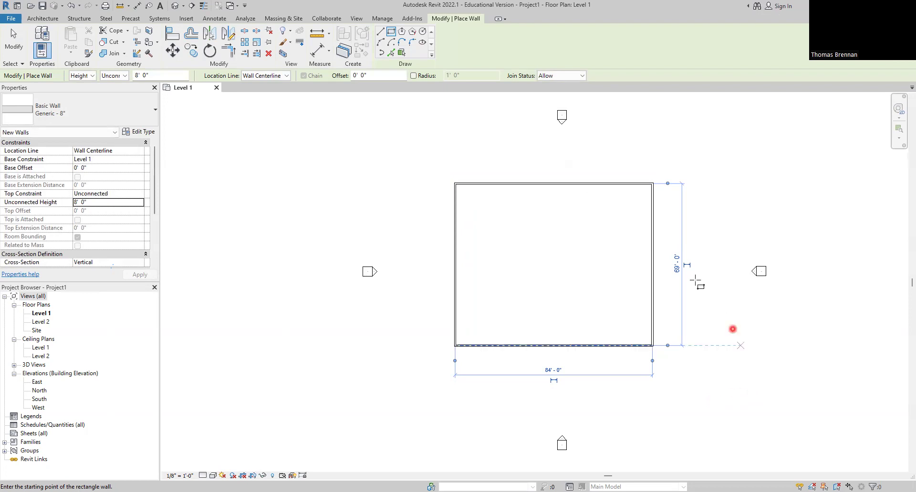
left_click(11, 38)
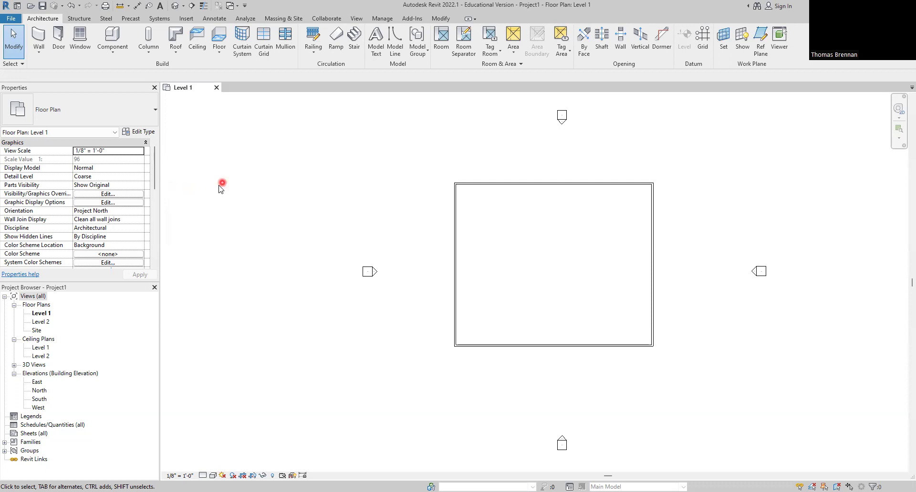
Step: Set the spacing between the east and west walls to 29' by moving the east wall
left_click(652, 299)
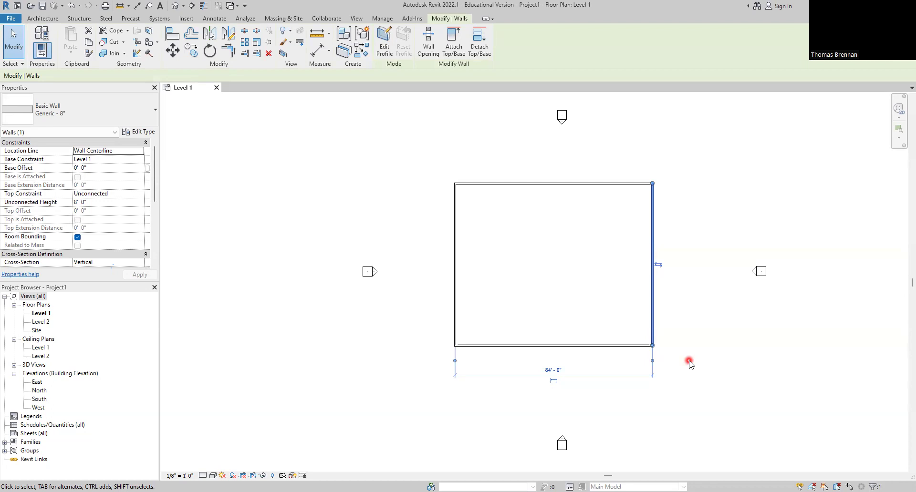
left_click(552, 370)
type("29")
key("Return")
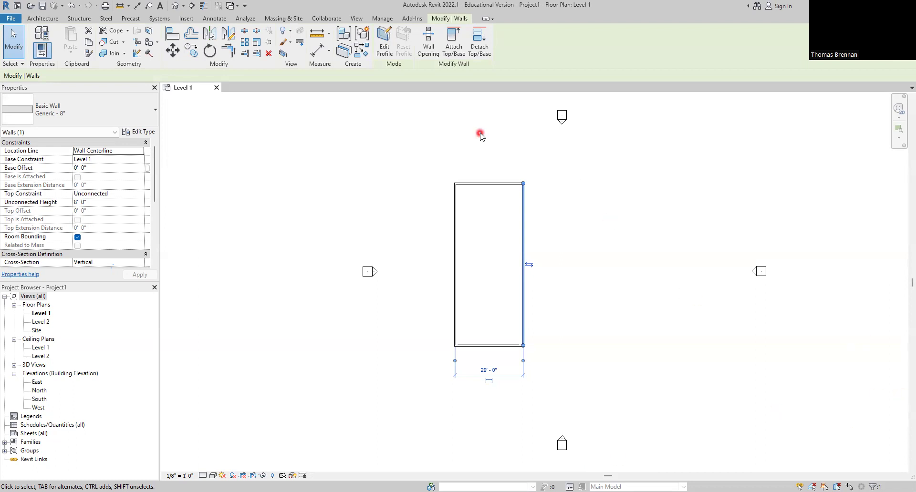
Step: Set the spacing between the north and south walls to 31' by moving the north wall, and clear the selection
left_click(493, 184)
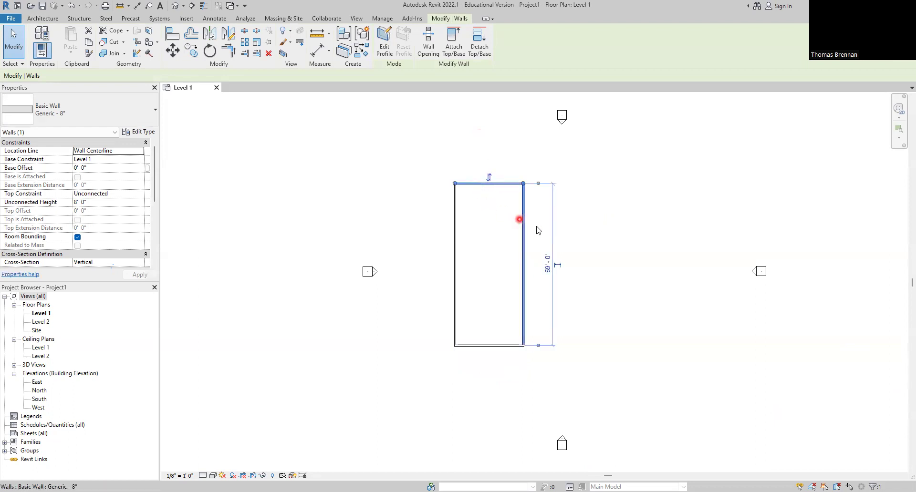
left_click(548, 269)
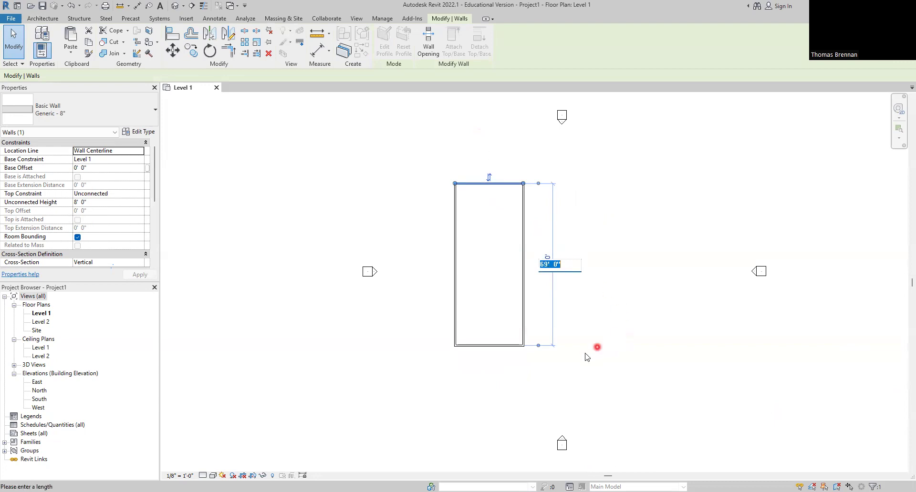
type("31")
key("Return")
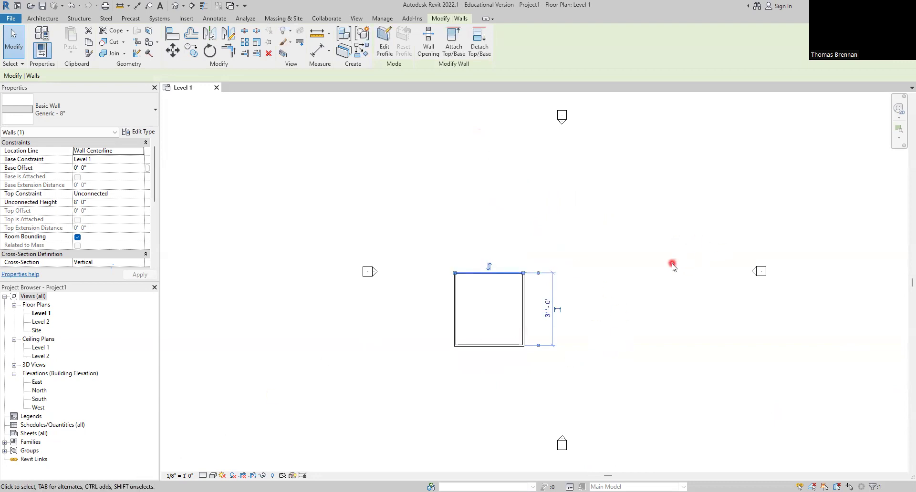
left_click(19, 43)
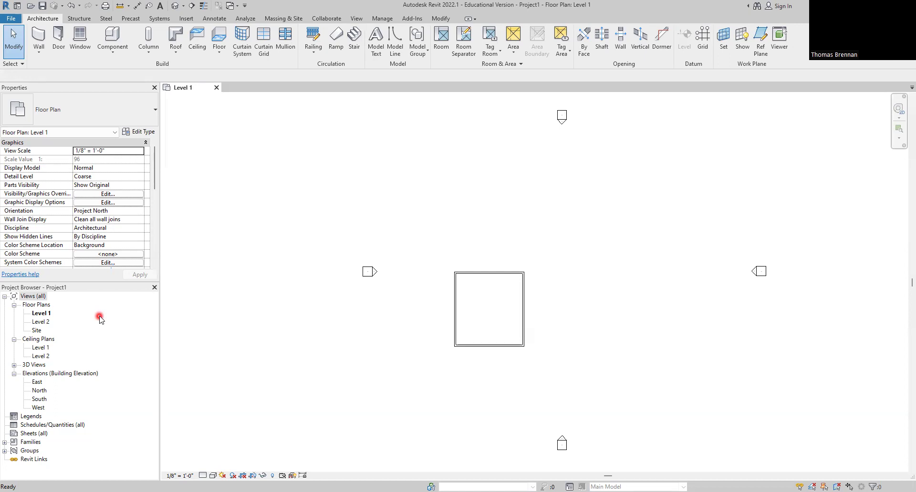
Step: Open the default 3D view and delete the stray 2' x 2' ACT System ceiling above the walls
scroll(531, 338, "up", 4)
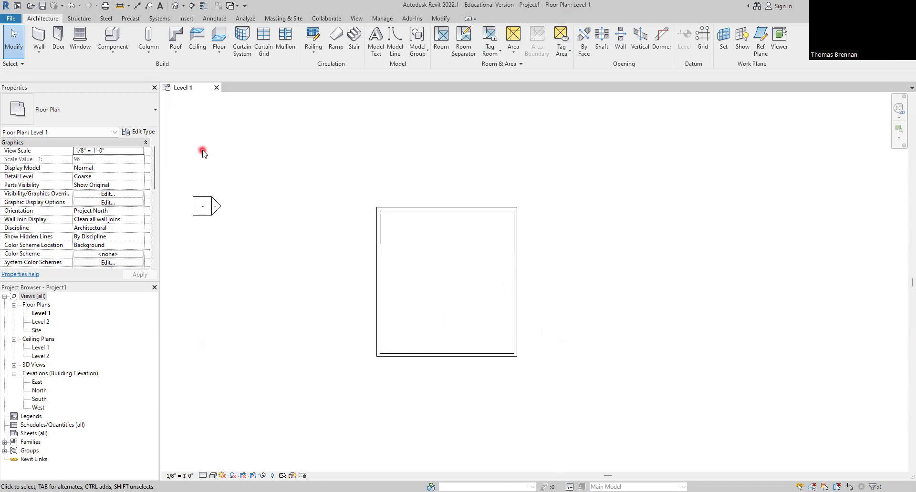
left_click(175, 7)
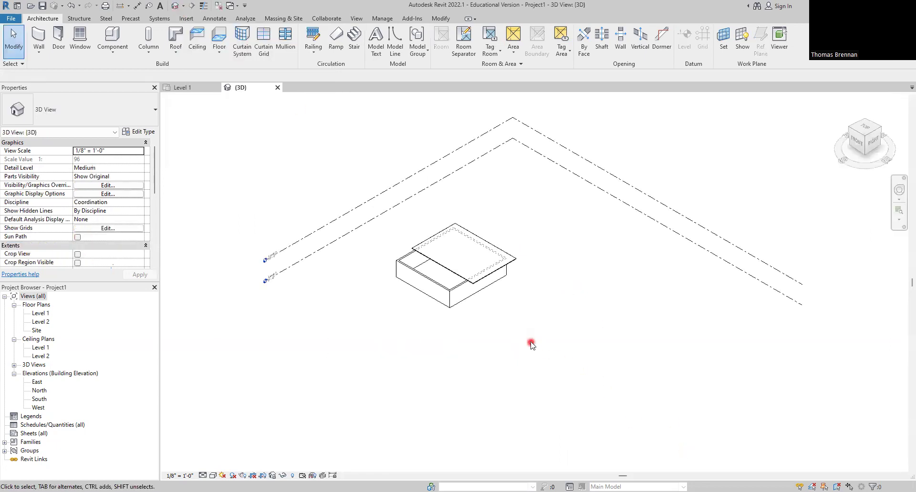
middle_click_drag(511, 337, 605, 440)
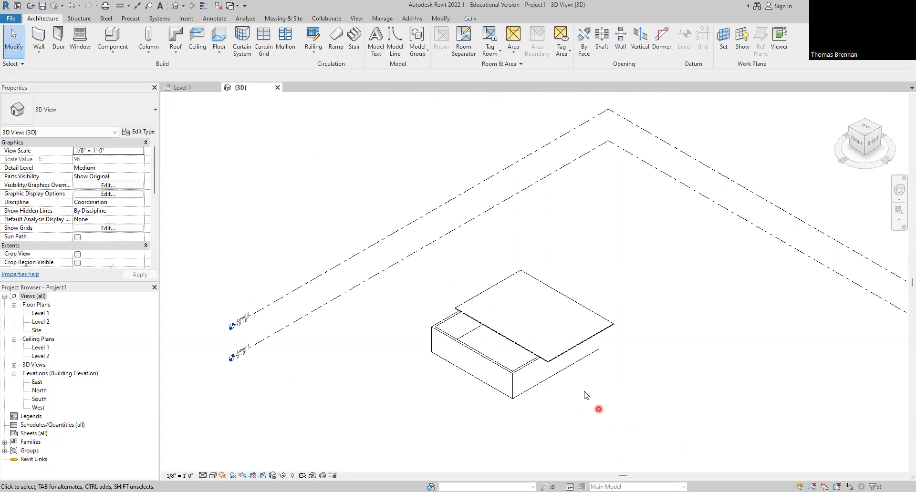
left_click(528, 354)
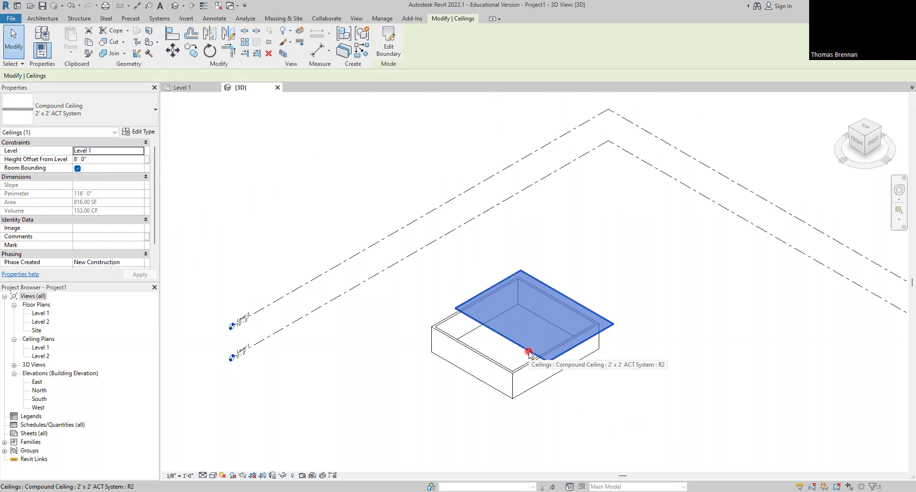
key("Delete")
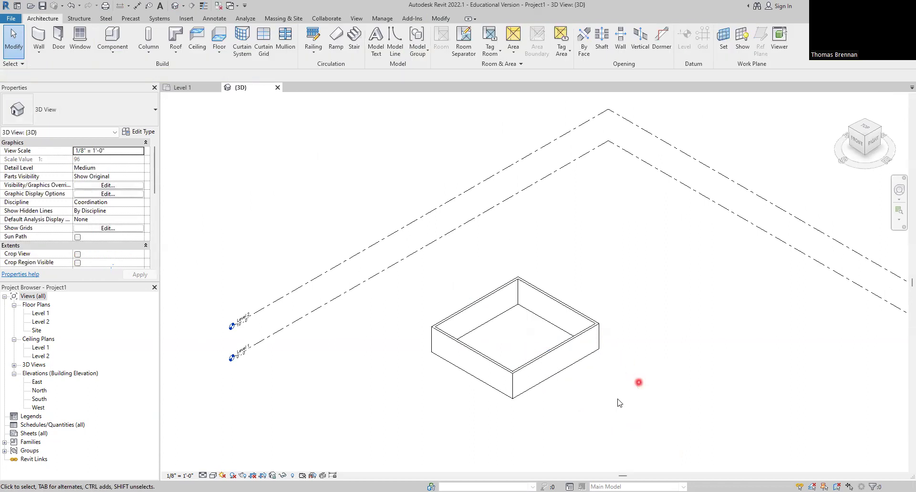
scroll(605, 402, "up", 2)
middle_click_drag(572, 385, 613, 397)
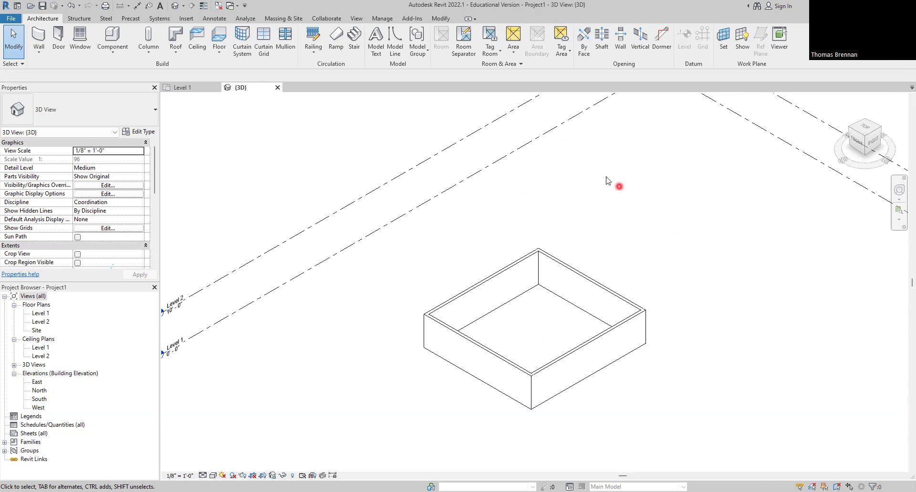
Step: Place a Single-Flush 36" x 84" door on Level 1 midway along the south wall, 14' 6" from each side, and check it in 3D
left_click(194, 89)
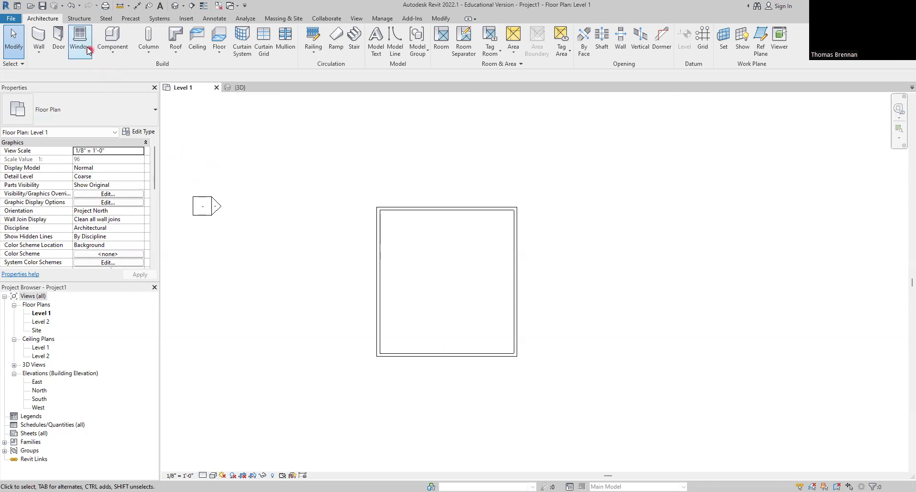
left_click(59, 42)
left_click(47, 116)
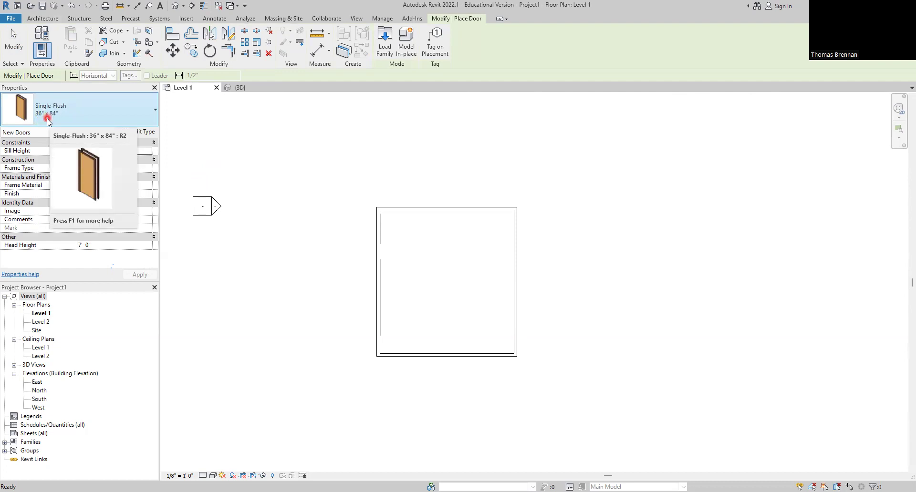
left_click(156, 112)
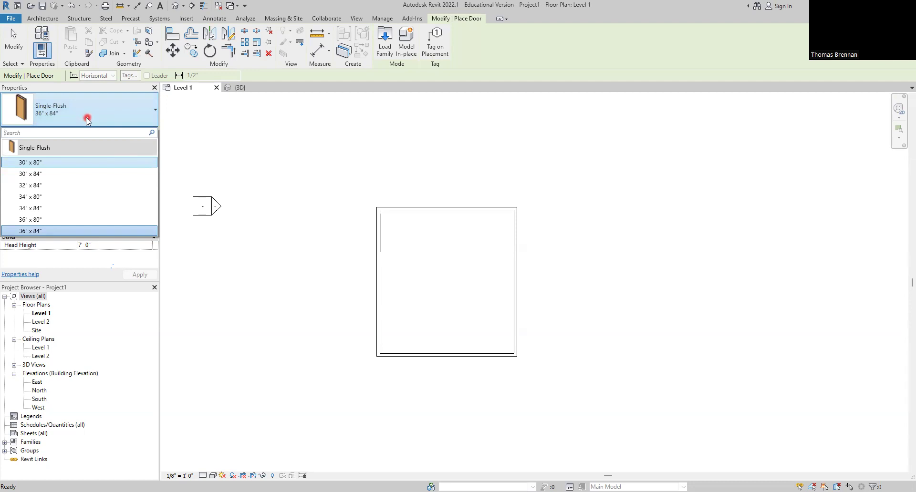
left_click(44, 232)
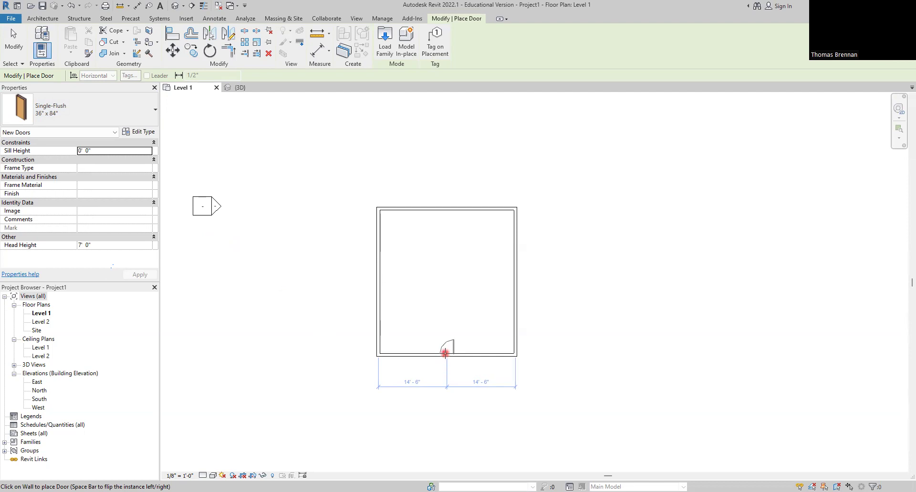
scroll(445, 353, "up", 3)
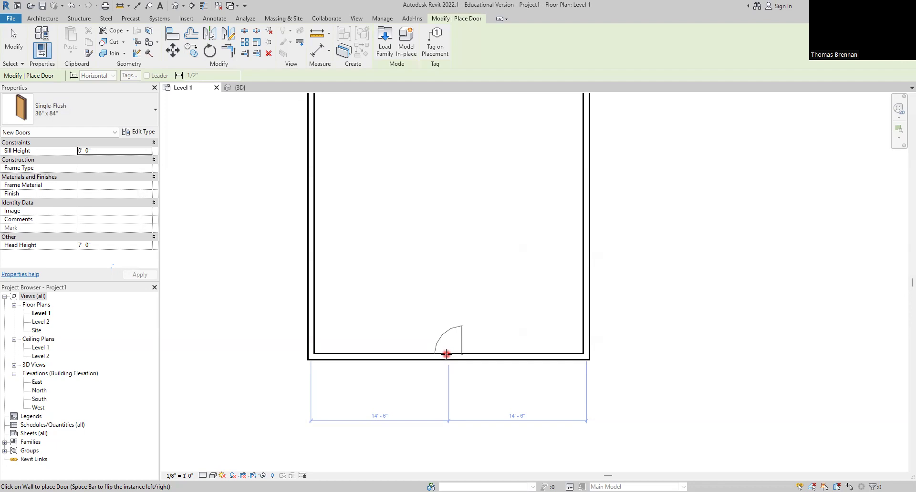
left_click(446, 355)
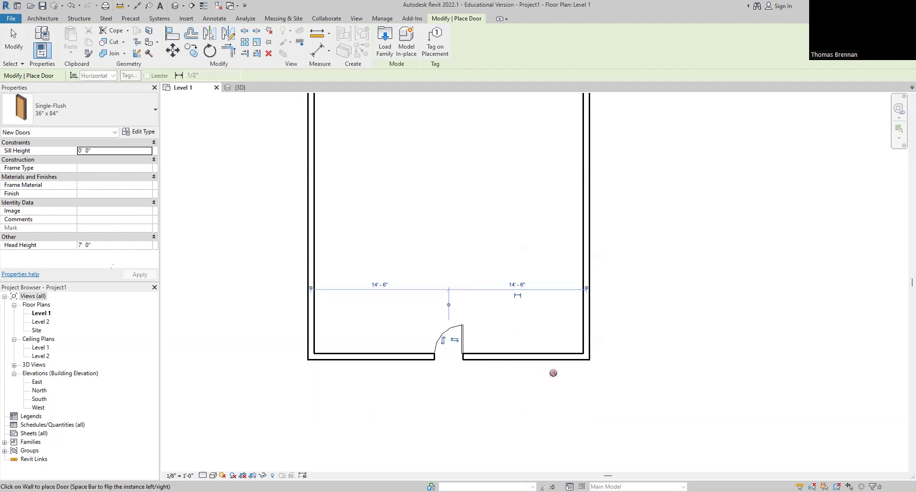
key("Escape")
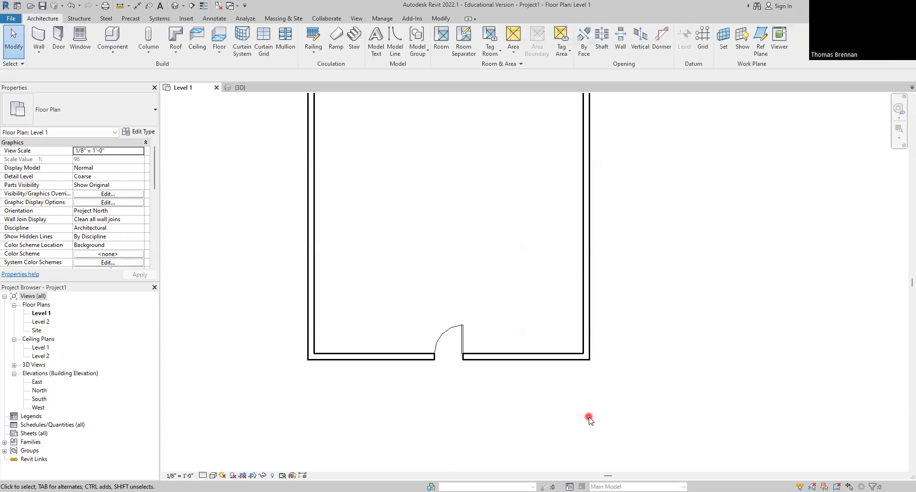
left_click(241, 89)
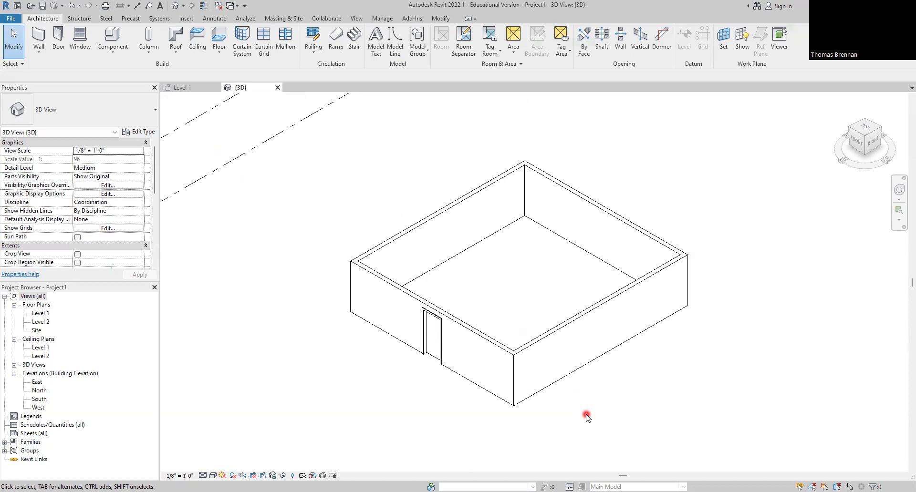
Step: Place a Table-Rectangular 36" x 36" component on Level 1, about 7' 6" from the north wall and 25' 6" from the east wall
left_click(184, 88)
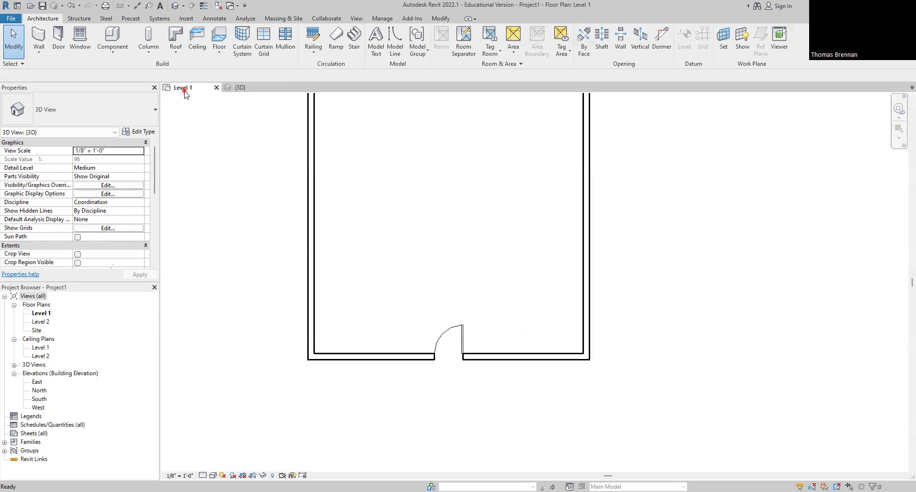
scroll(646, 364, "down", 1)
middle_click_drag(646, 364, 653, 396)
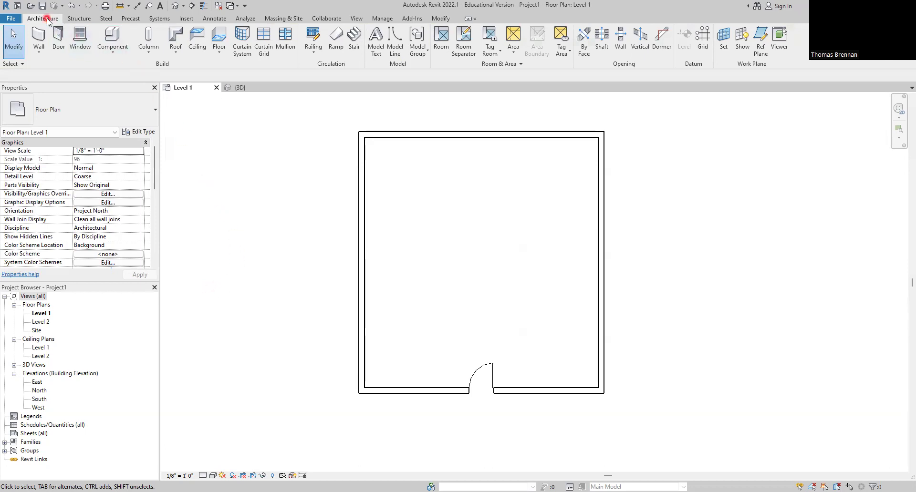
left_click(116, 53)
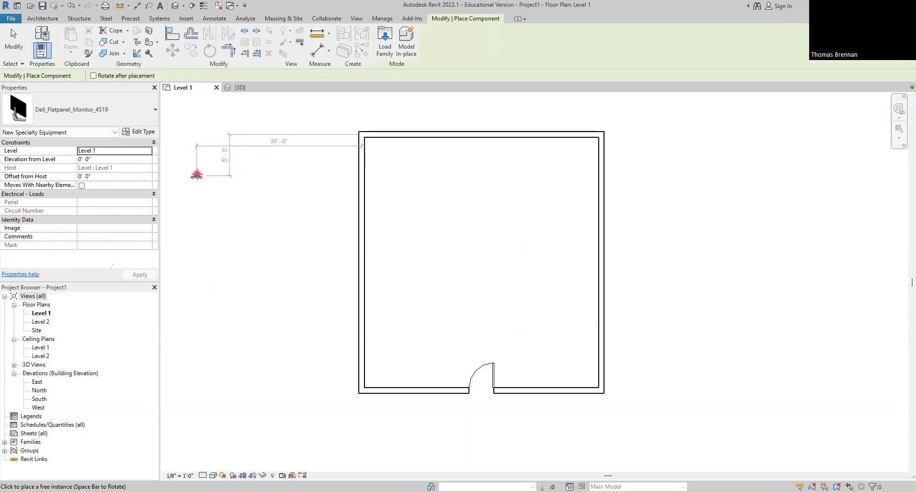
left_click(155, 111)
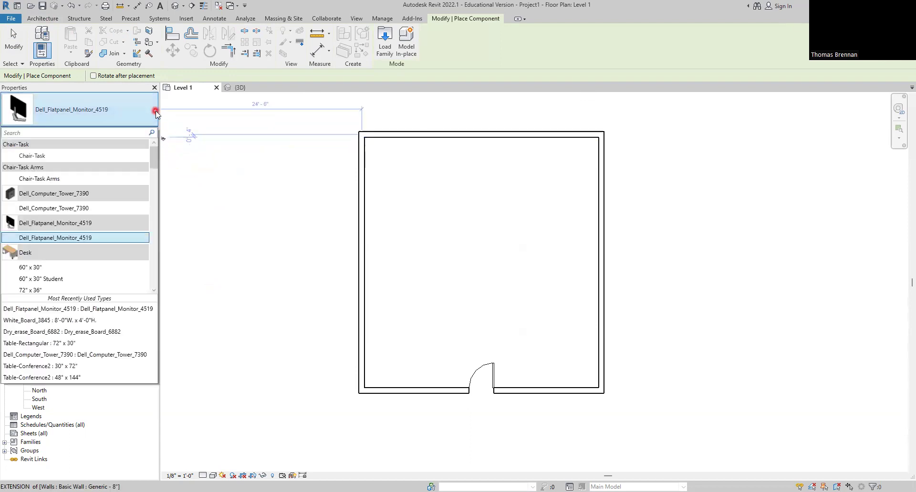
scroll(116, 226, "down", 1)
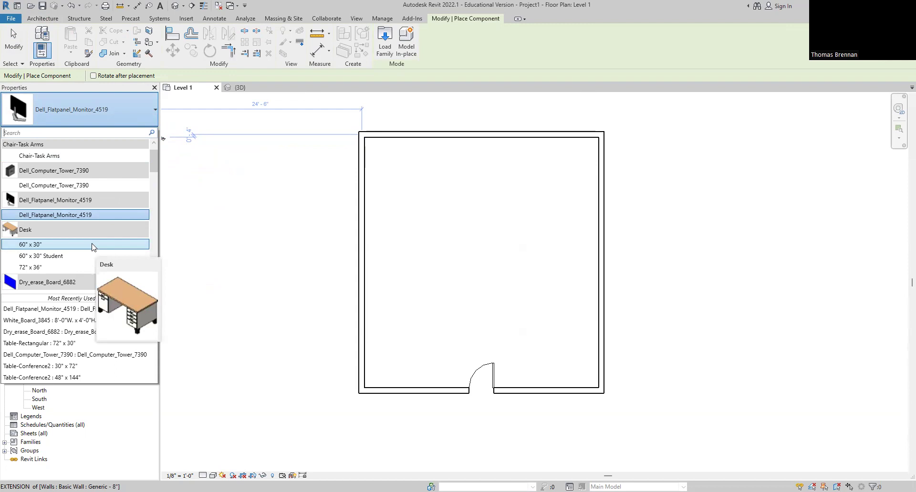
scroll(93, 247, "down", 3)
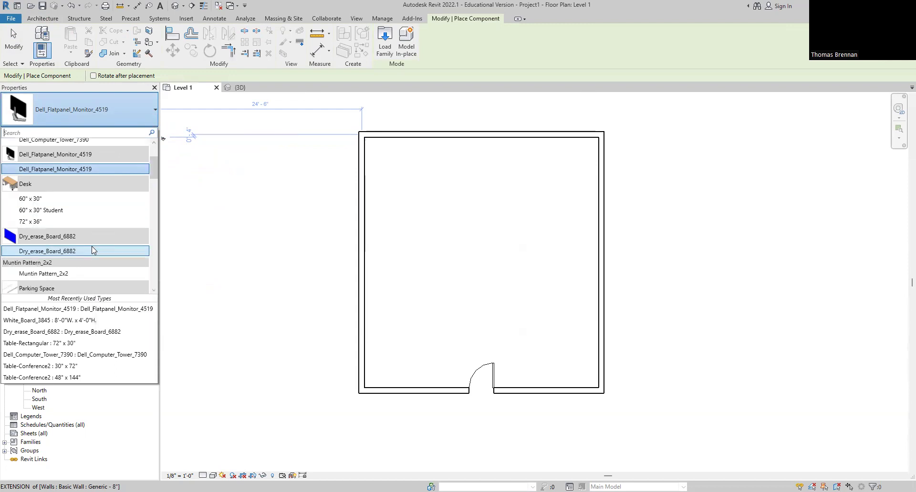
scroll(94, 250, "down", 2)
scroll(93, 250, "down", 10)
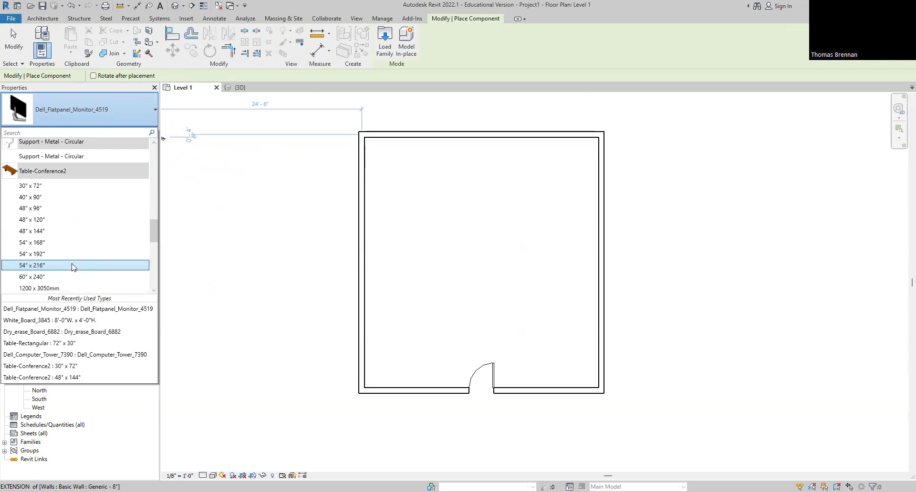
scroll(83, 223, "down", 2)
scroll(84, 223, "up", 3)
scroll(84, 223, "down", 3)
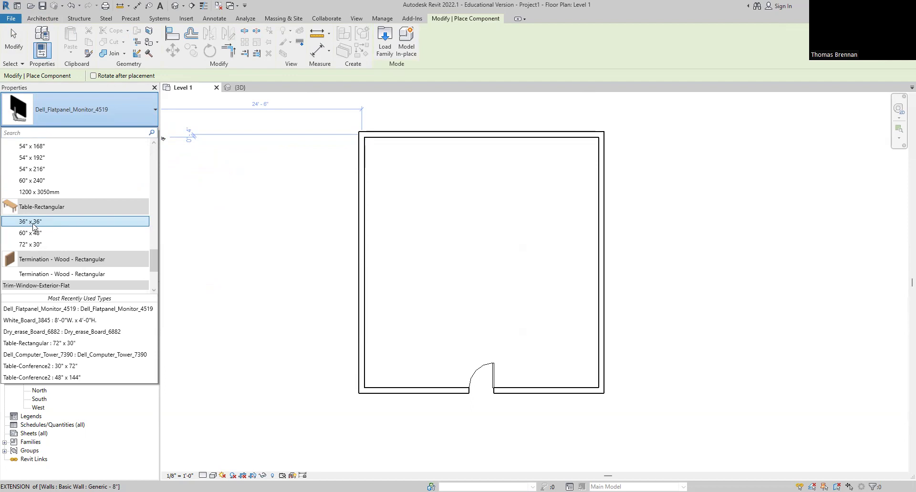
left_click(33, 227)
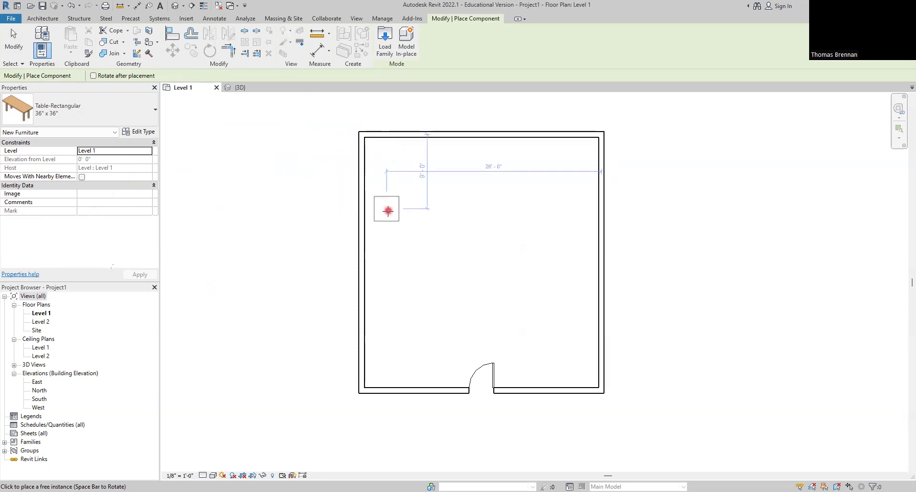
left_click(391, 198)
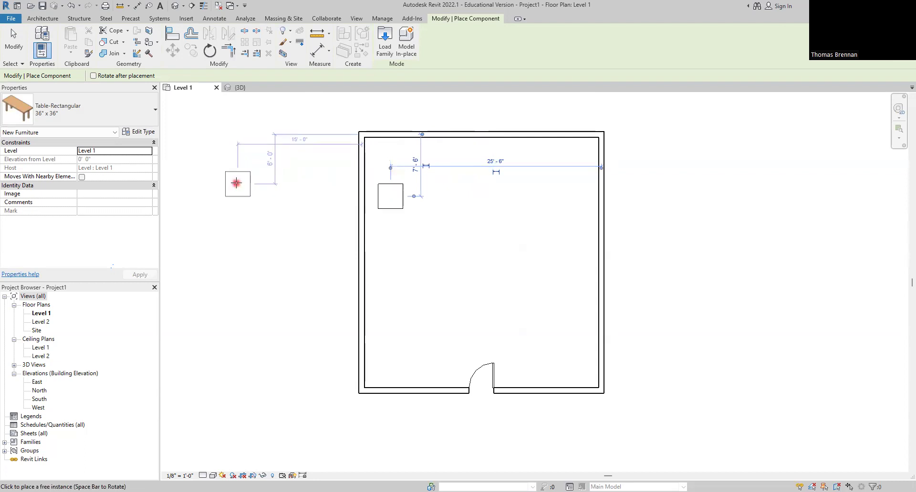
left_click(13, 38)
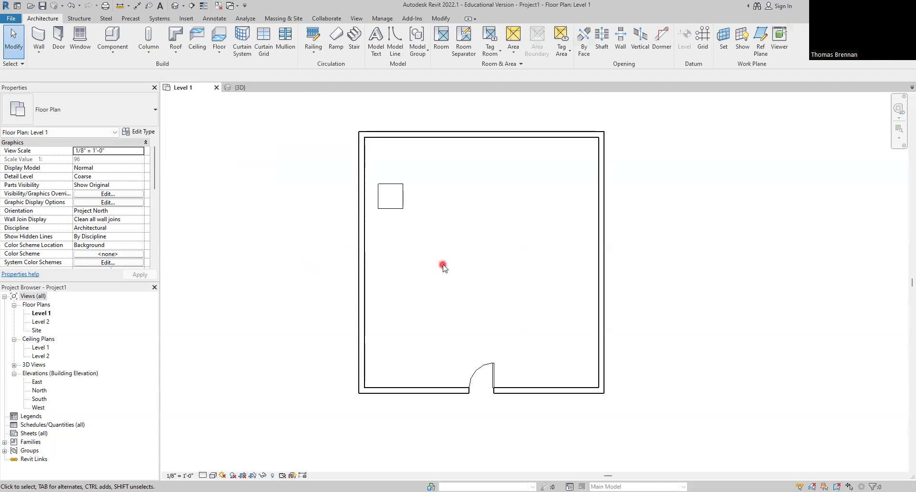
Step: Duplicate the type of the Table-Rectangular 36" x 36" table under the name 36" x 24"
left_click(383, 207)
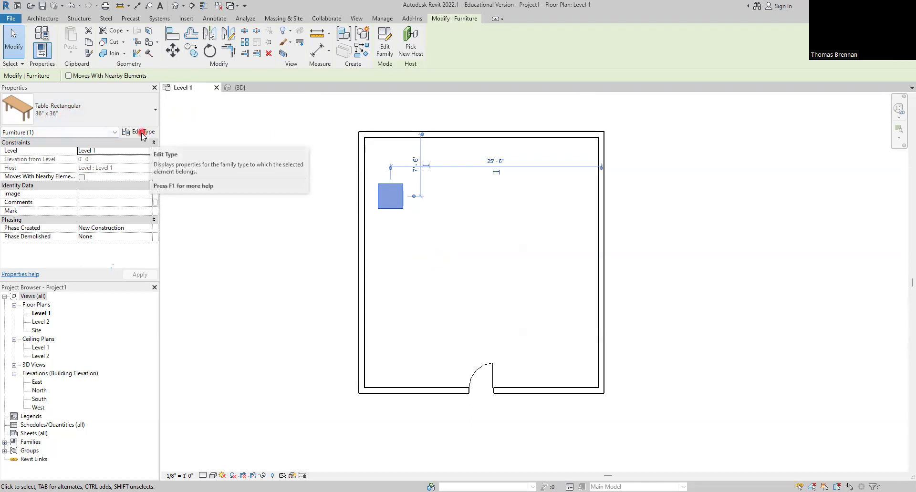
left_click(142, 134)
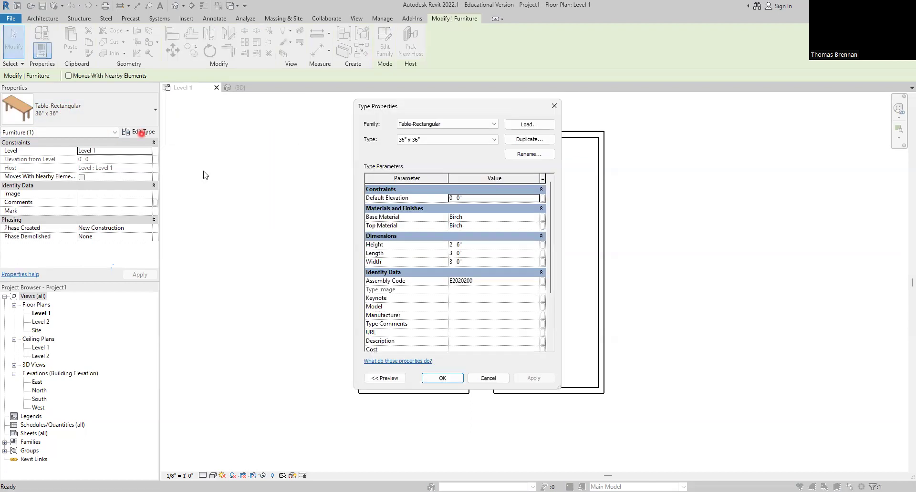
left_click(529, 140)
left_click(473, 243)
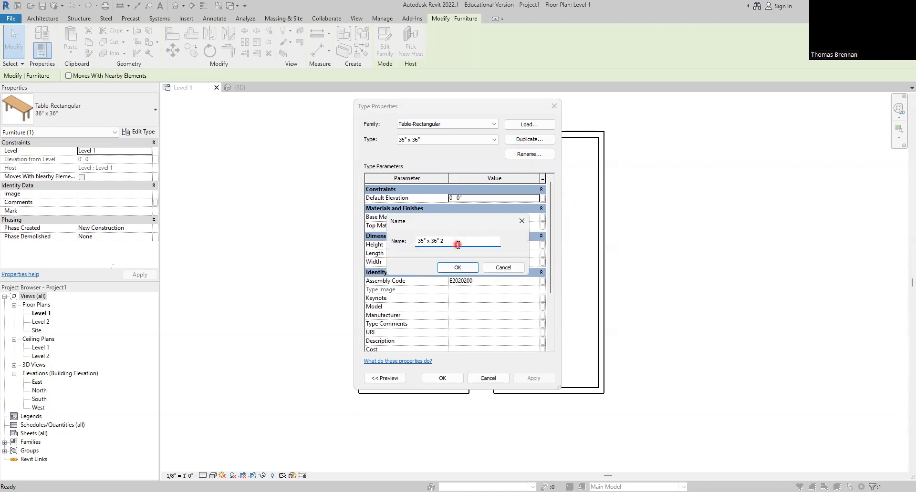
key("BackSpace")
key("BackSpace")
key("BackSpace")
key("BackSpace")
key("BackSpace")
type("24\"")
left_click(458, 268)
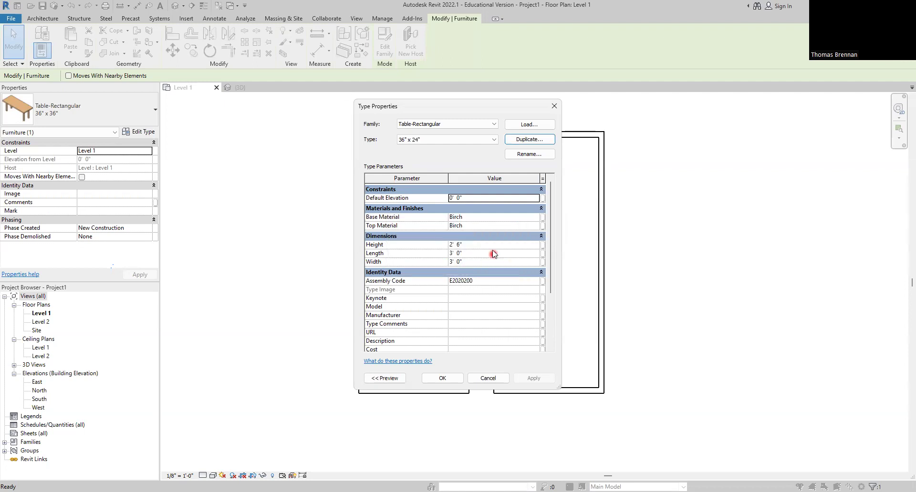
Step: Set the new table type's width to 2', apply it to the table, and clear the selection
left_click(466, 262)
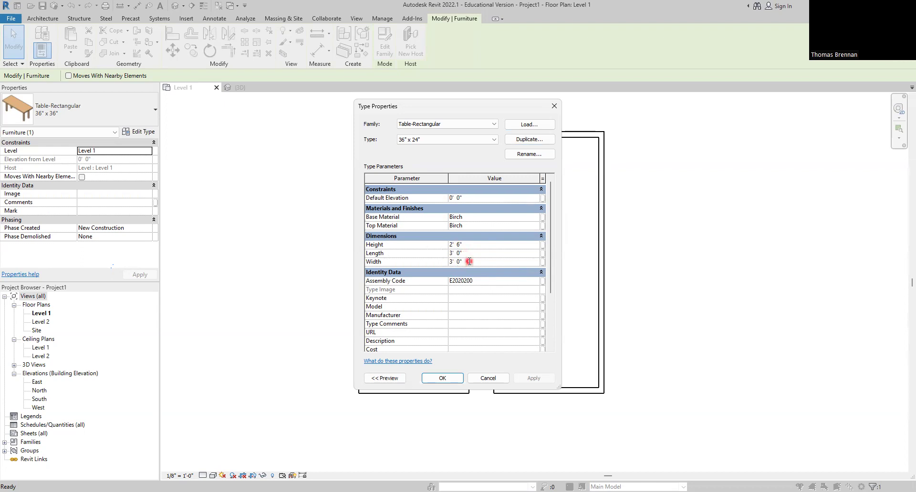
left_click_drag(469, 262, 429, 265)
type("2")
left_click(533, 378)
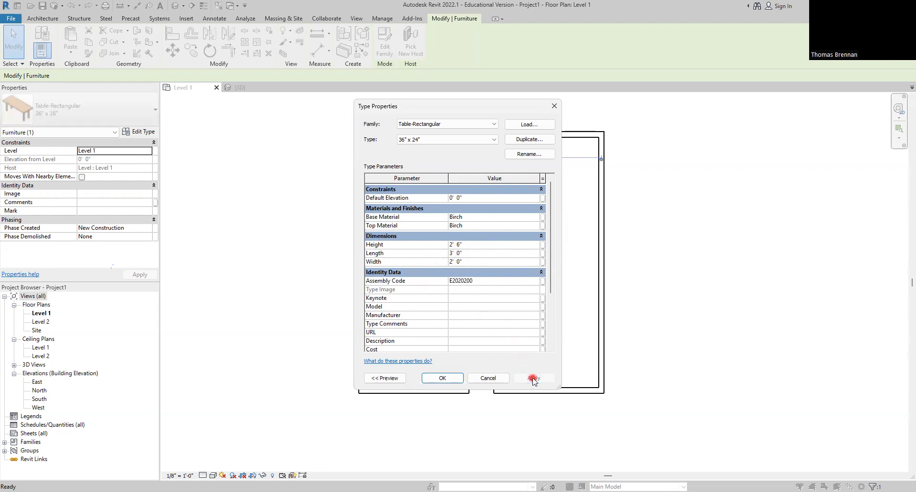
left_click(452, 379)
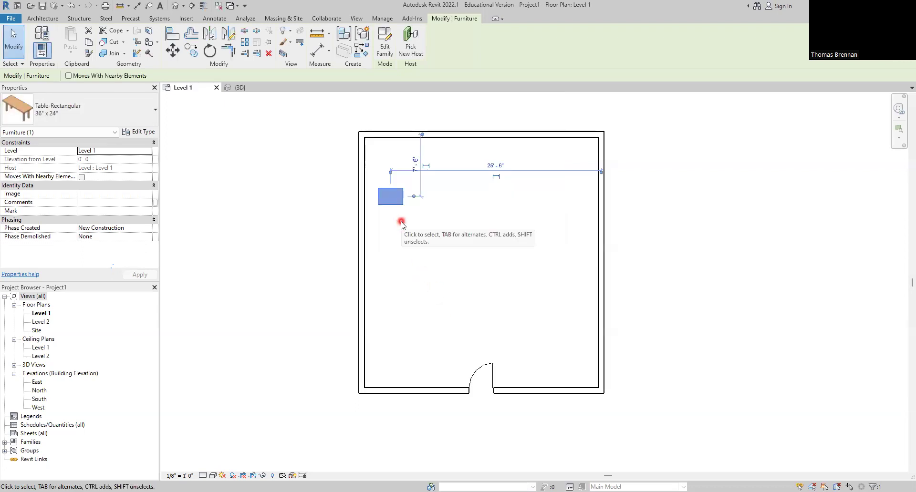
left_click(401, 223)
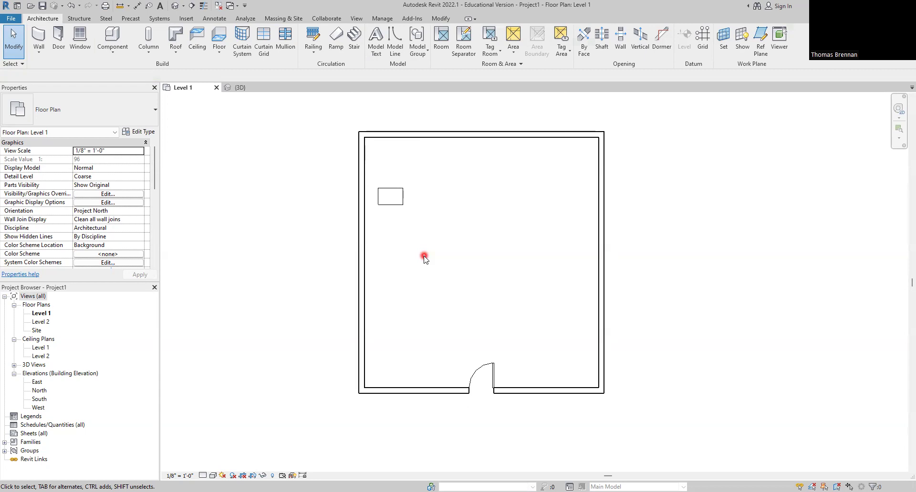
Step: Move the table into the room's southeast corner, about 2' from the east wall and 29' 6" from the north wall
left_click(404, 204)
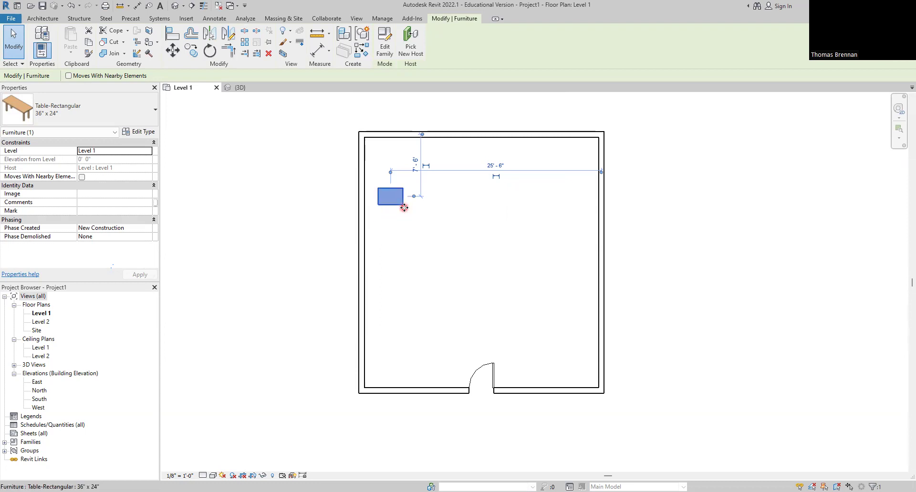
left_click_drag(402, 206, 597, 390)
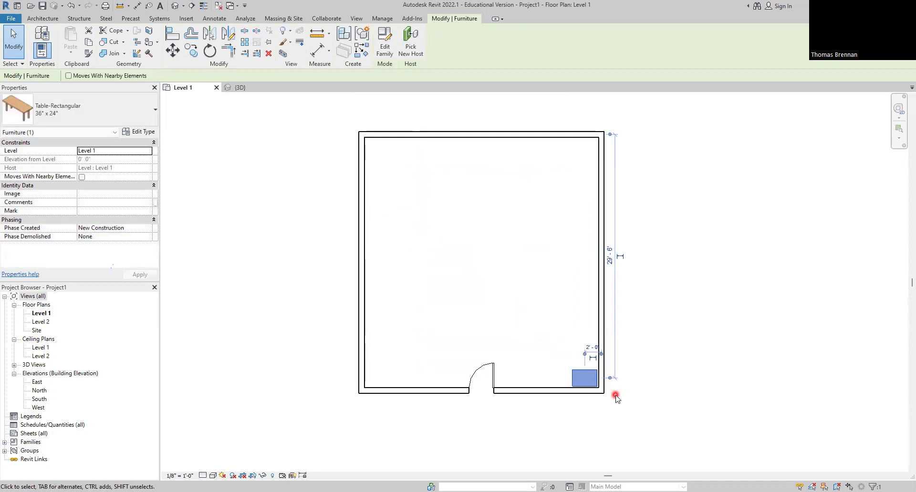
scroll(602, 403, "up", 3)
scroll(602, 402, "up", 2)
left_click(667, 402)
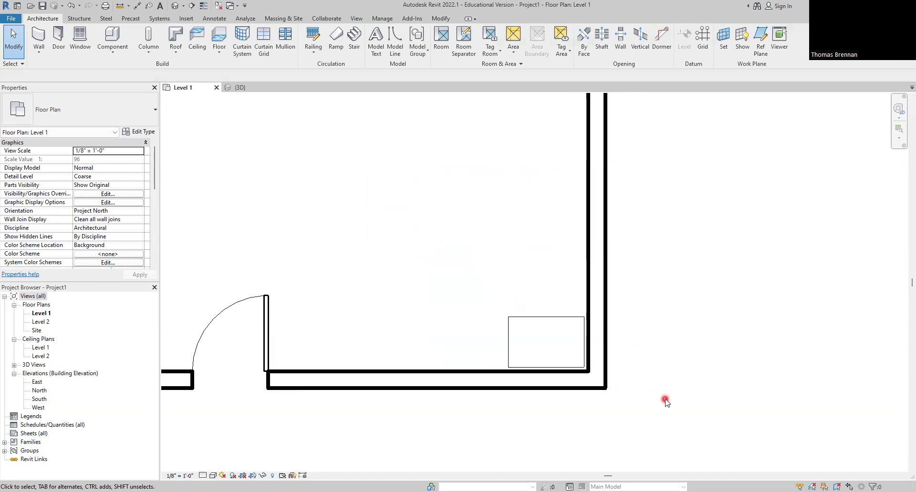
scroll(666, 402, "down", 5)
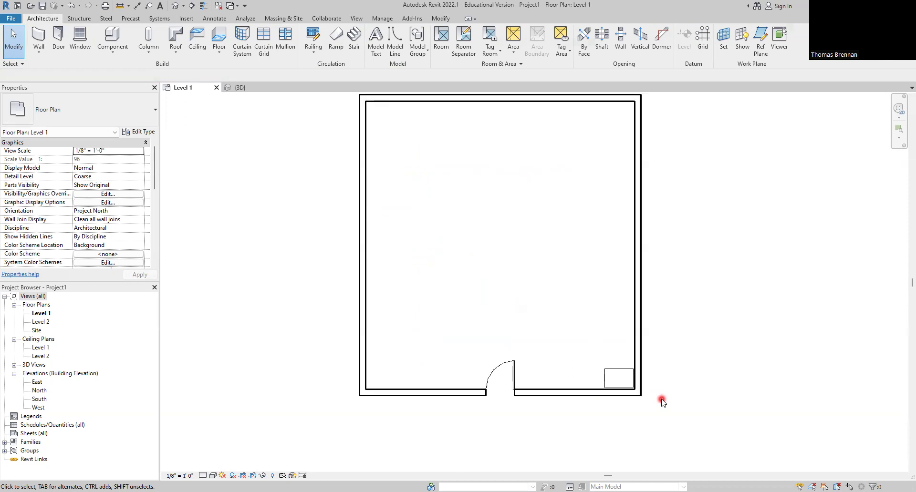
Step: Move the table straight north along the east wall to about 22' 6" from the north wall
left_click(619, 371)
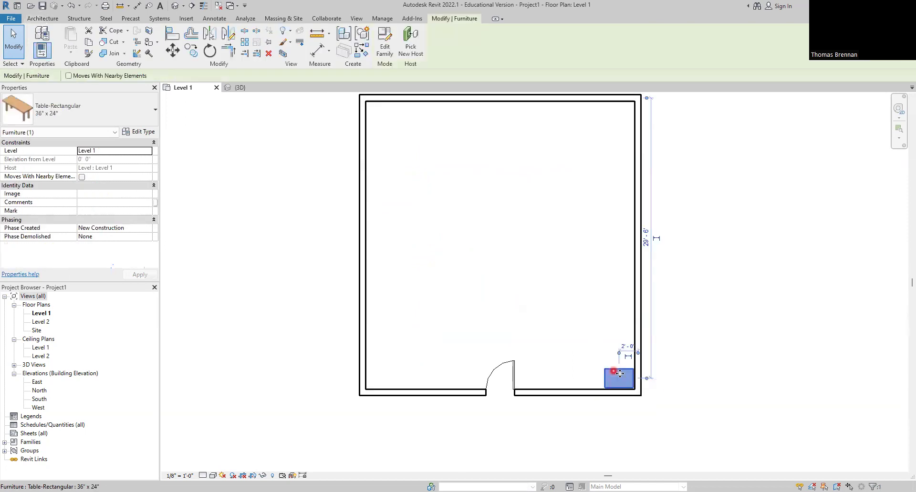
left_click_drag(620, 373, 619, 305)
left_click(675, 330)
Step: Shift the table-side witness line of the table's vertical temporary dimension to the table's south edge
left_click(618, 311)
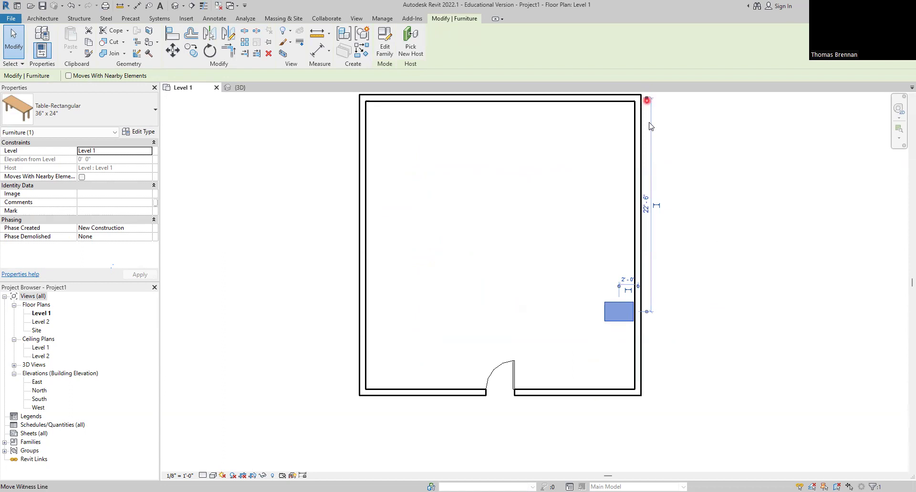
scroll(654, 335, "up", 2)
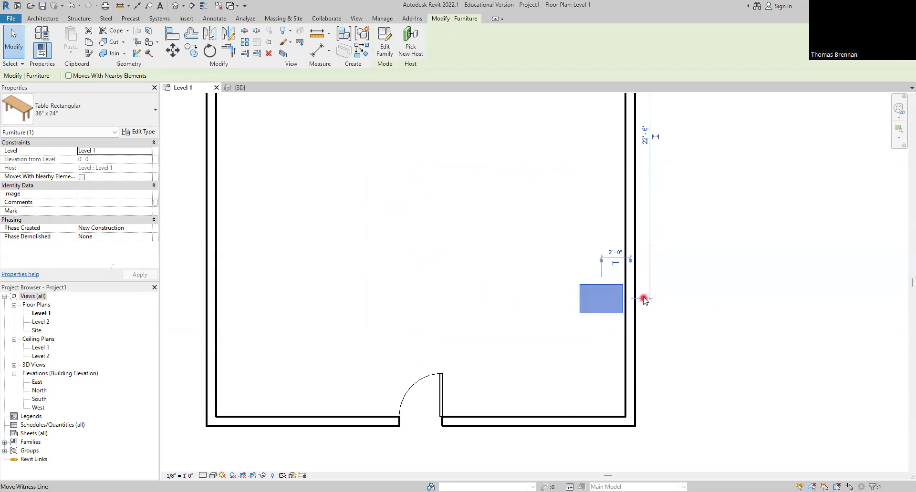
left_click_drag(644, 300, 614, 315)
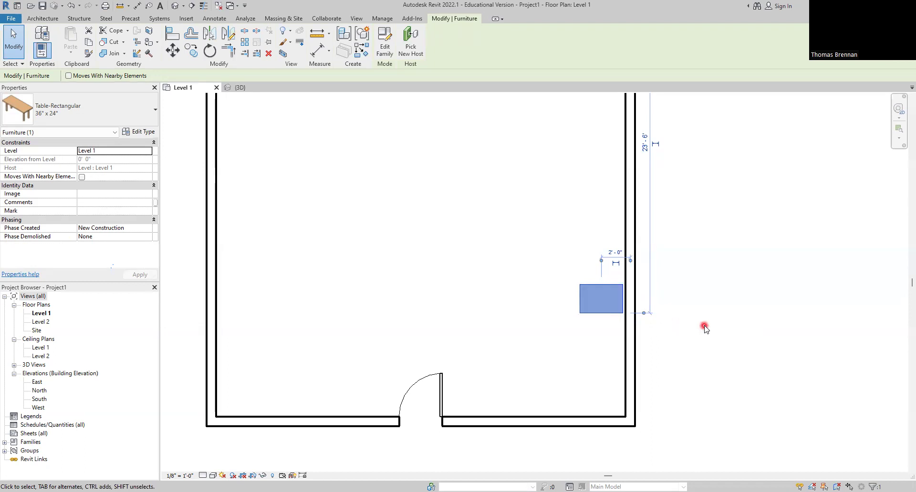
scroll(705, 329, "down", 2)
middle_click_drag(705, 329, 690, 390)
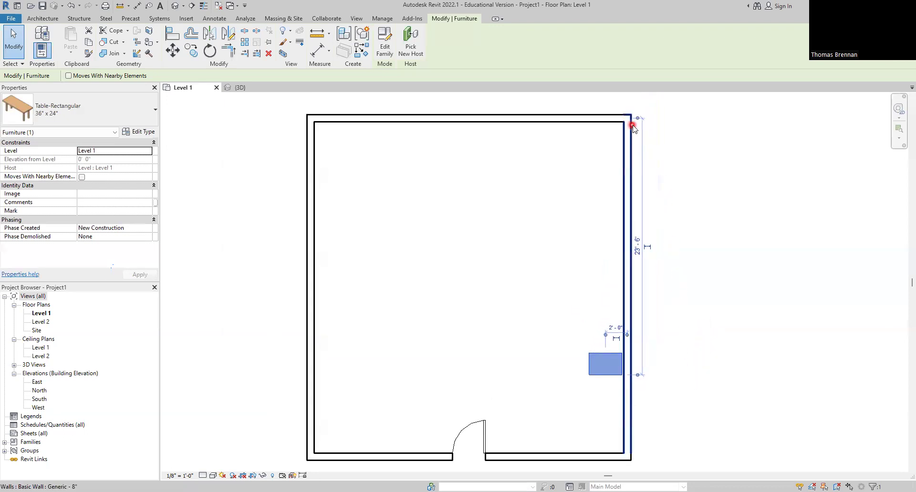
Step: Move the other witness line of that dimension from the north wall to the inner face of the south wall
left_click_drag(635, 124, 619, 457)
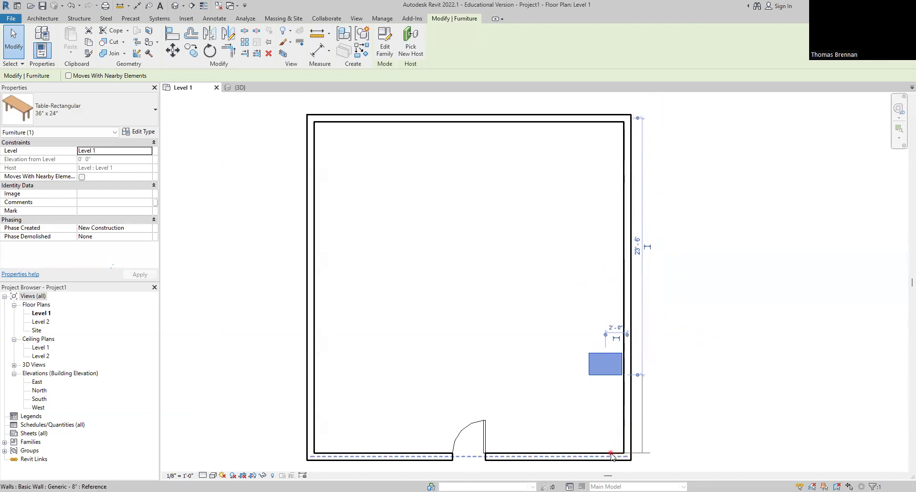
scroll(638, 460, "up", 3)
left_click(635, 457)
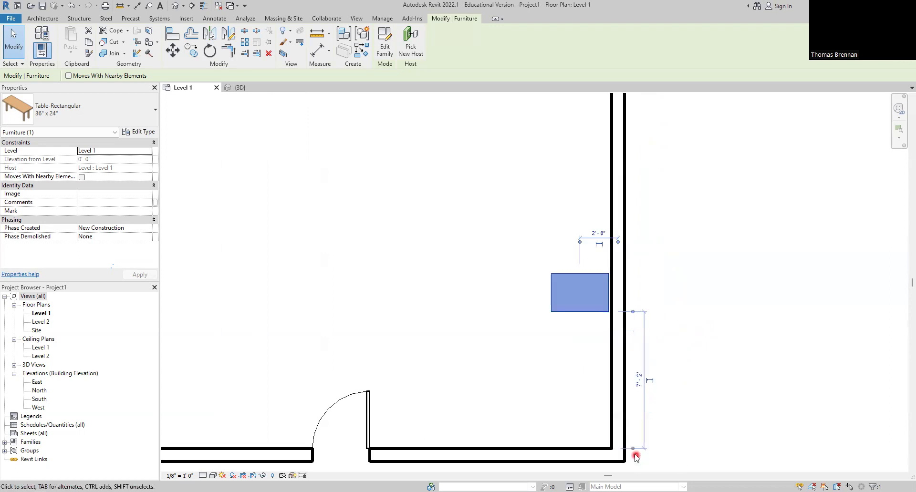
scroll(637, 457, "up", 2)
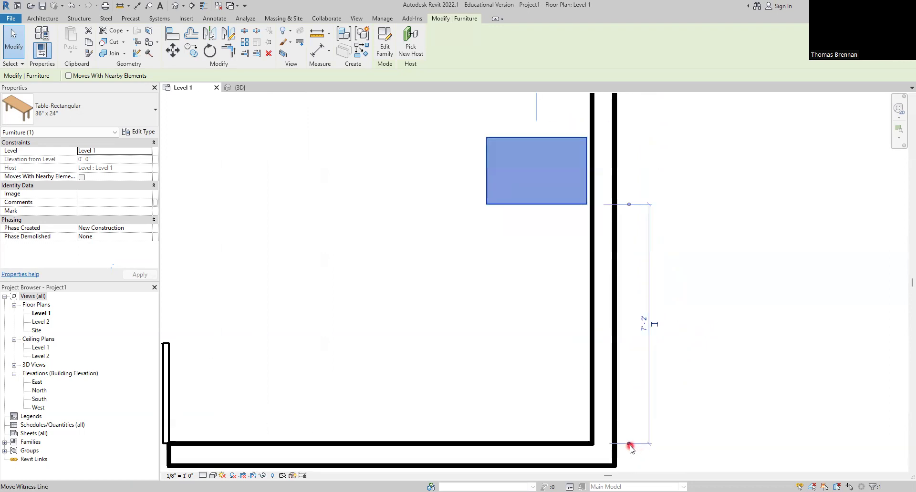
scroll(630, 446, "up", 3)
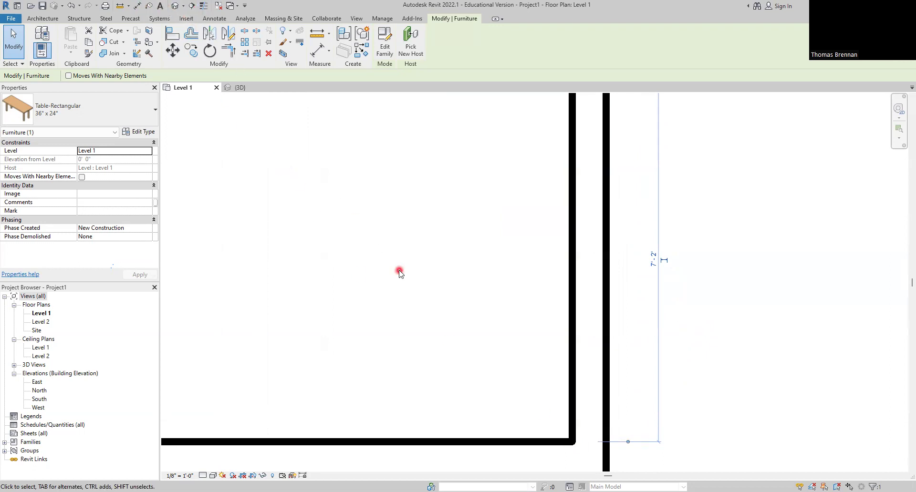
scroll(634, 425, "down", 3)
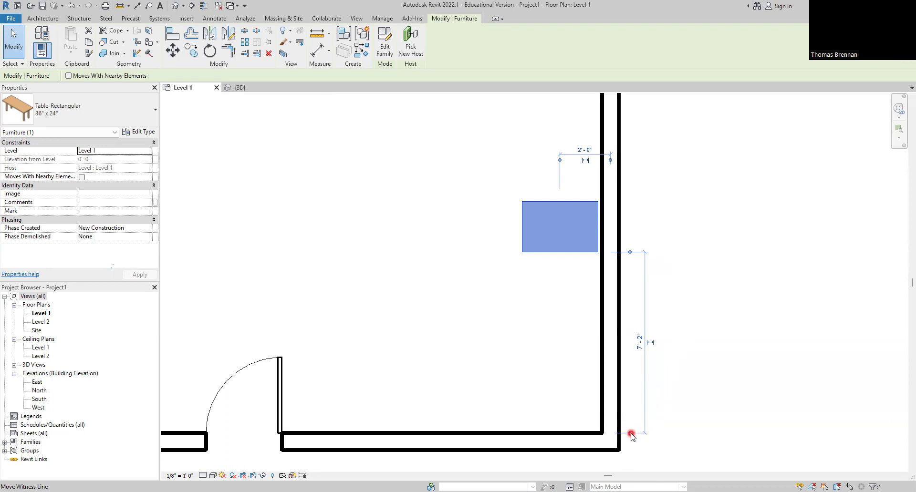
left_click_drag(630, 434, 637, 451)
left_click(634, 445)
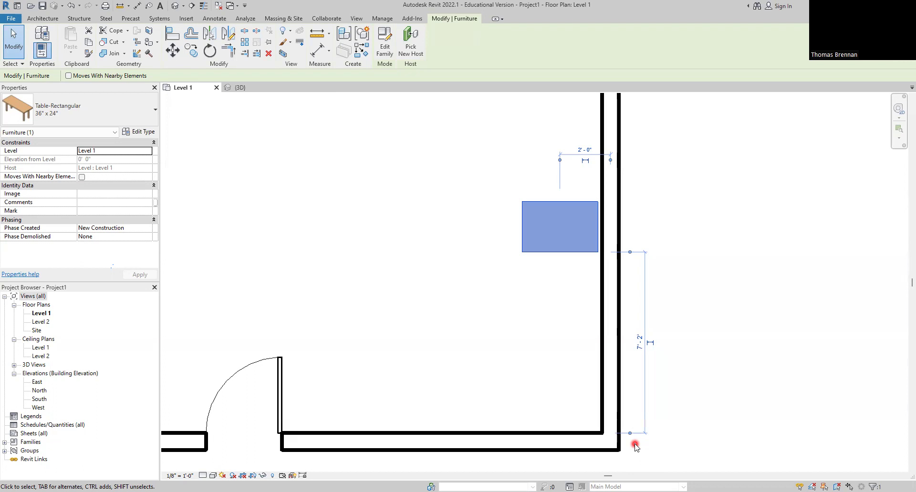
Step: Set the distance between the table's south edge and the south wall's inner face to 9', and clear the selection
left_click(640, 342)
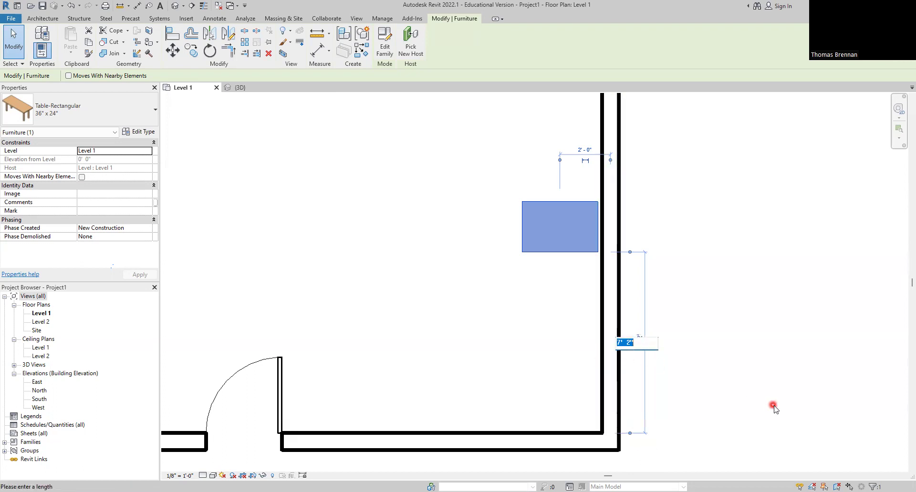
type("9")
key("Return")
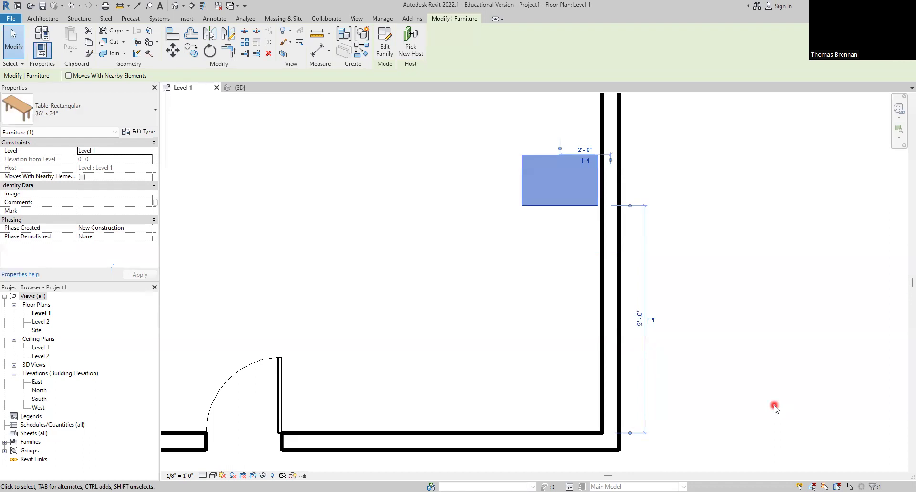
scroll(729, 403, "down", 4)
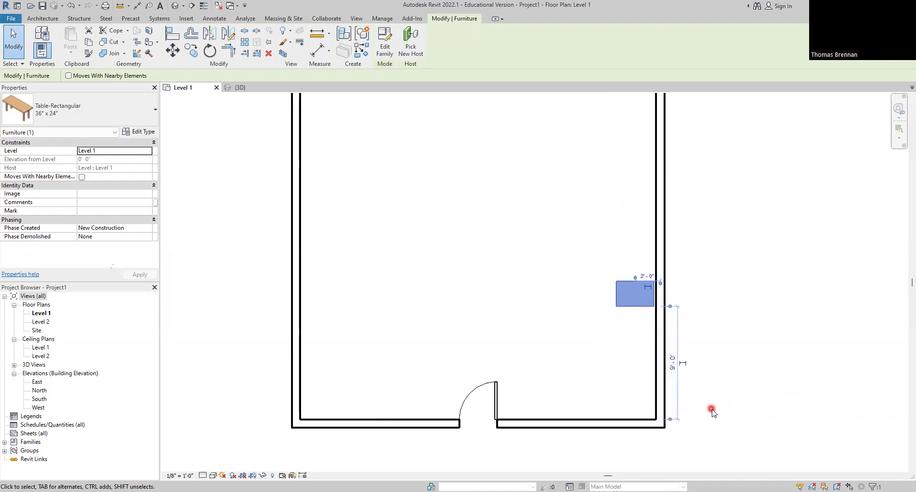
middle_click_drag(723, 423, 732, 432)
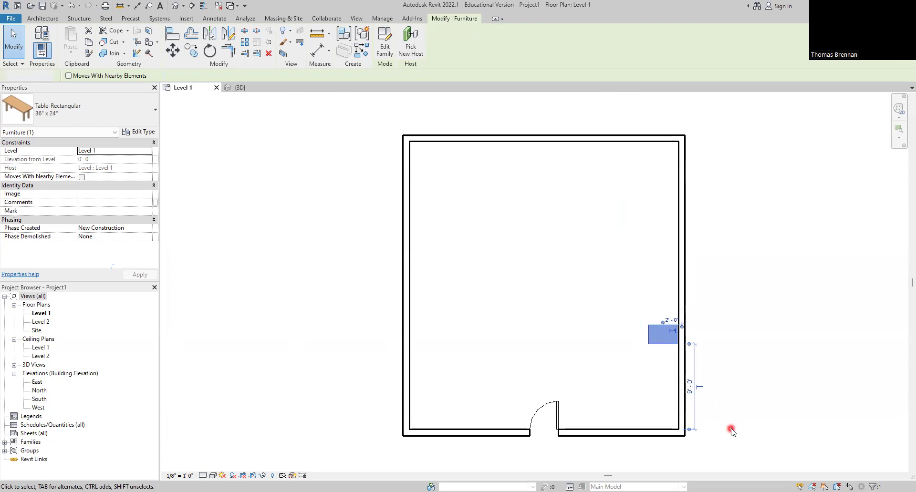
left_click(732, 430)
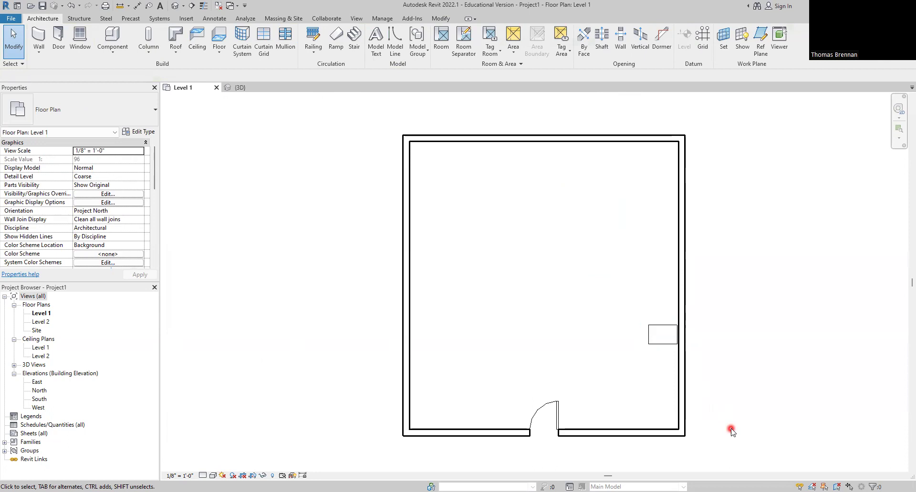
Step: Copy the 36" x 24" table near the east wall from its southeast to its southwest corner, placing an adjoining table to the west
scroll(732, 431, "up", 3)
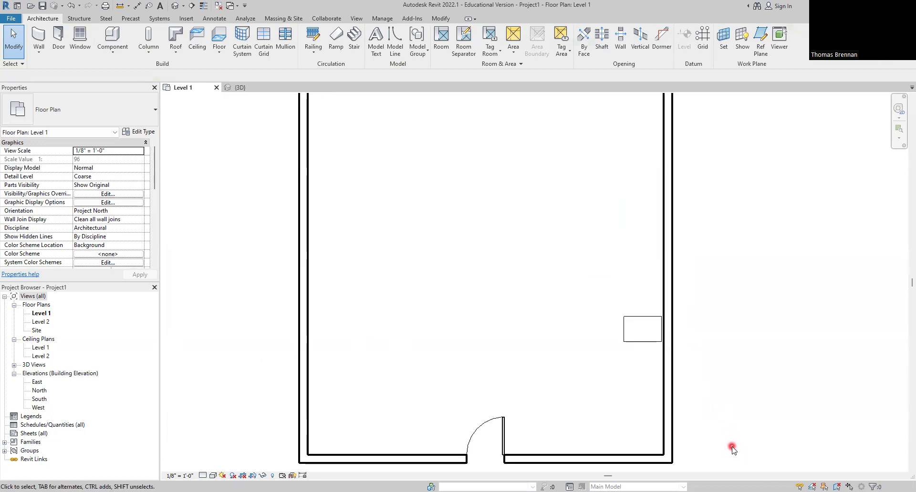
scroll(732, 448, "up", 1)
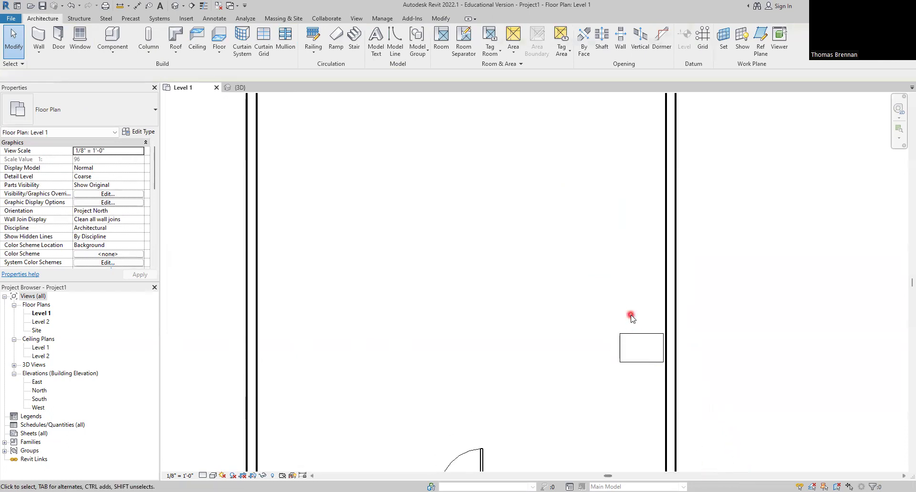
left_click(640, 337)
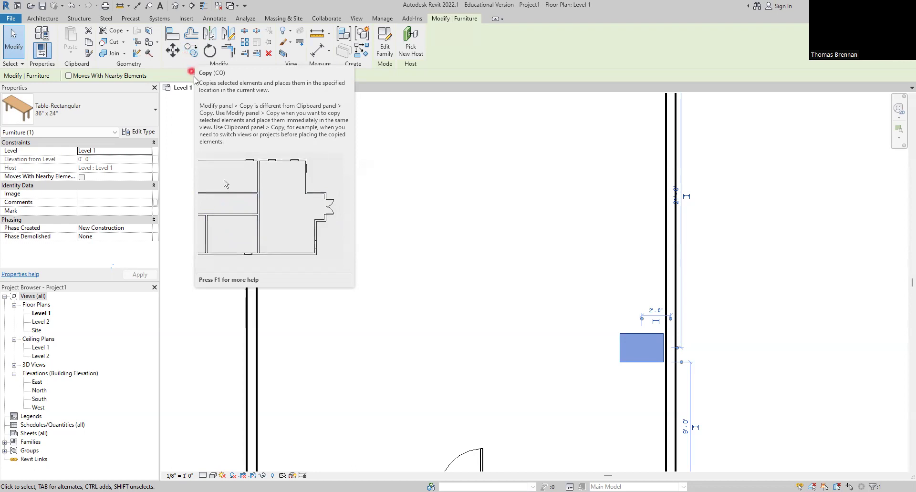
left_click(629, 342)
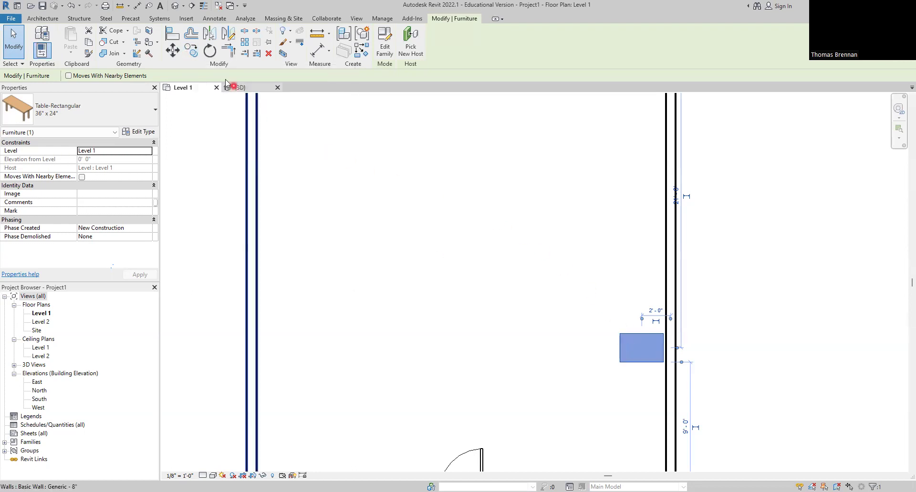
left_click(192, 52)
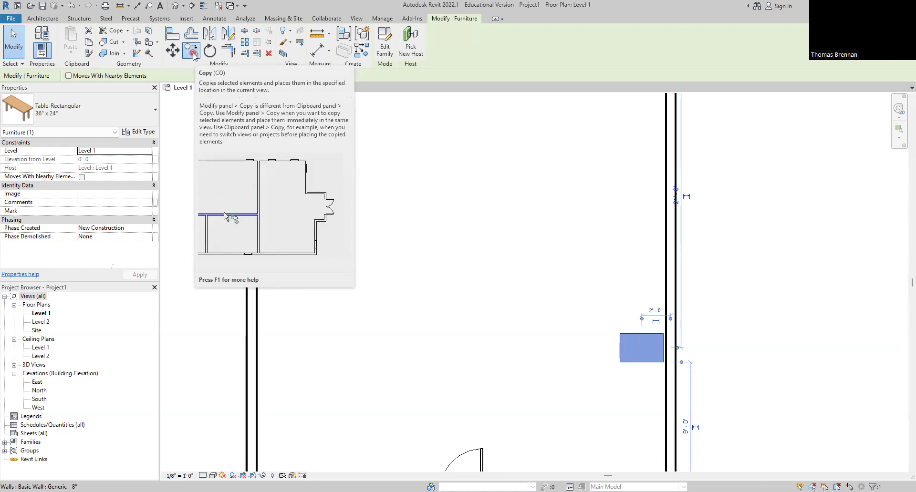
left_click(192, 52)
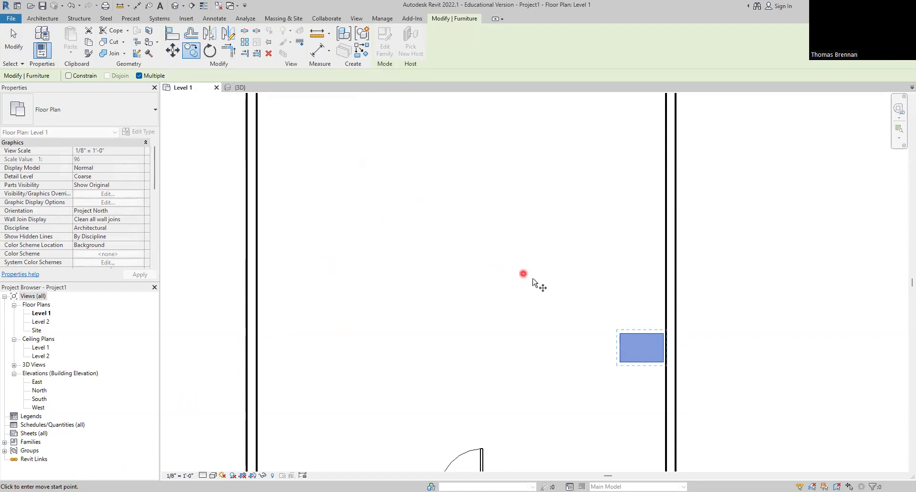
left_click(663, 363)
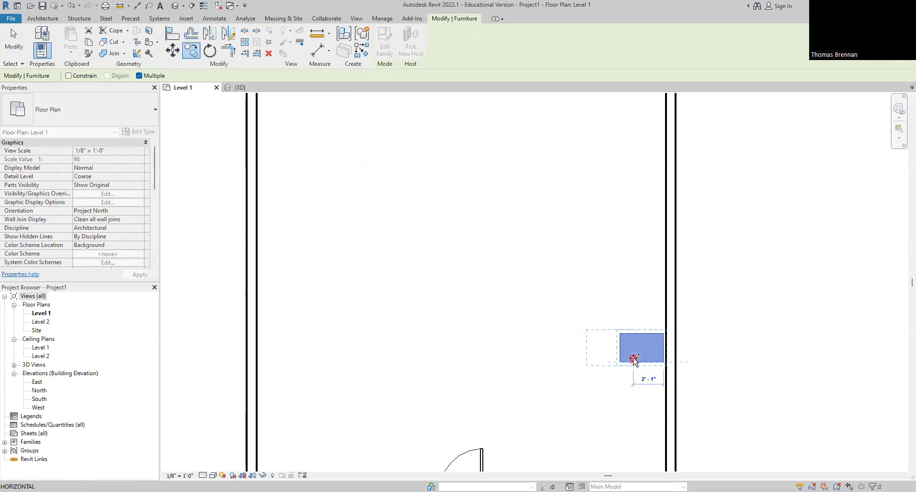
scroll(634, 360, "up", 3)
scroll(630, 360, "up", 3)
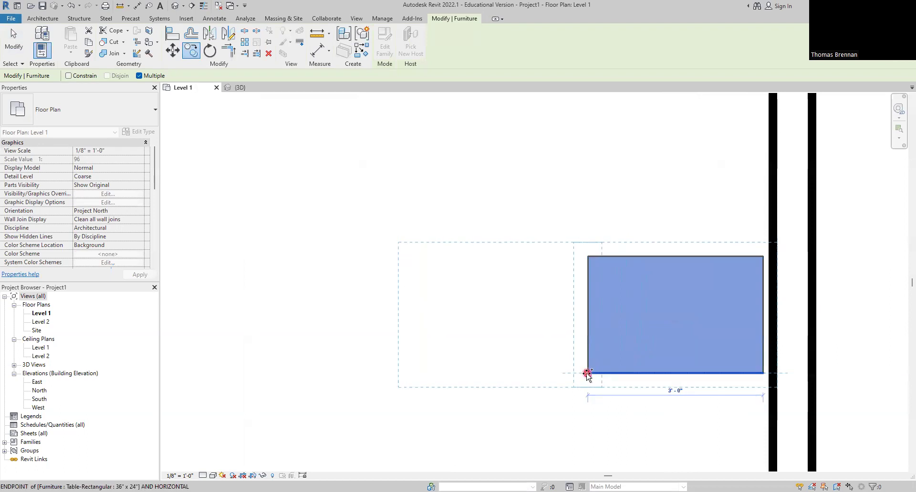
left_click(588, 374)
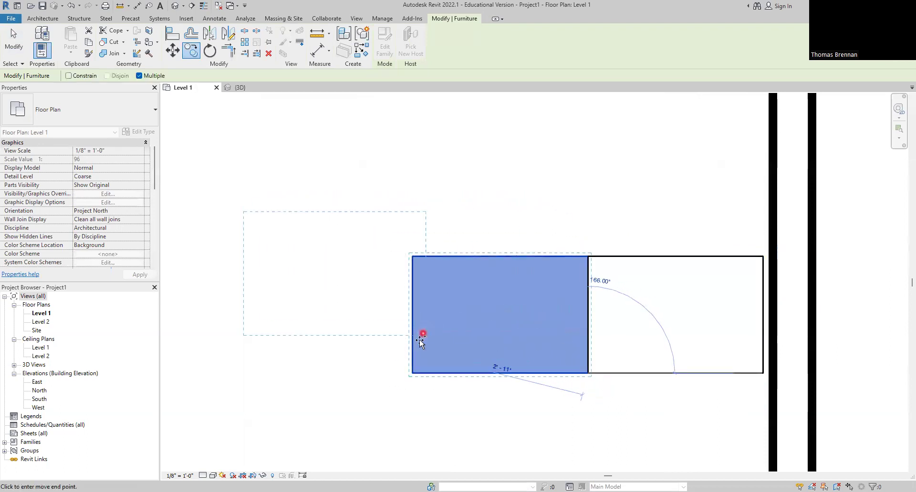
Step: Add two more corner-to-corner copies westward to make a row of four tables, and end the Copy command
left_click(417, 362)
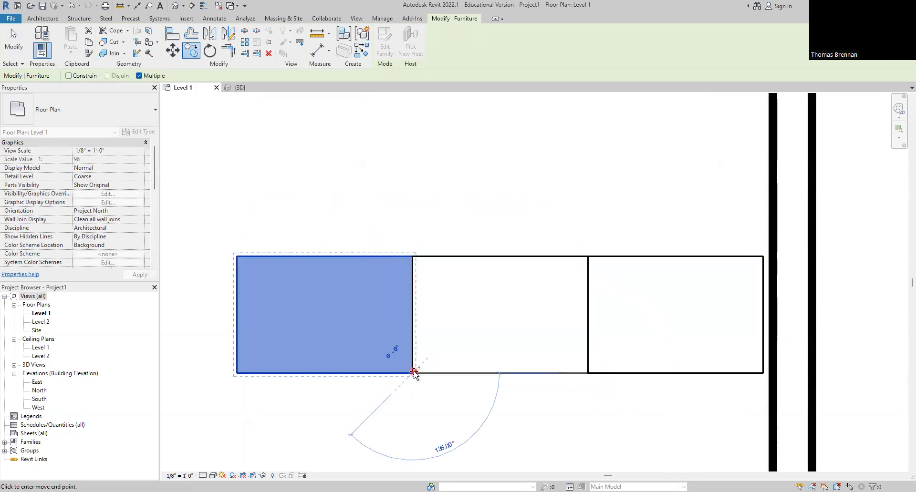
left_click(237, 373)
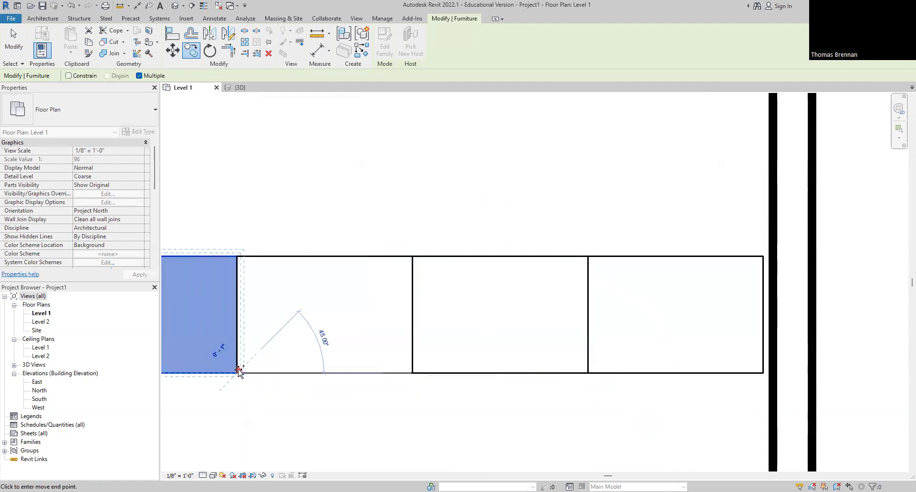
scroll(426, 210, "down", 3)
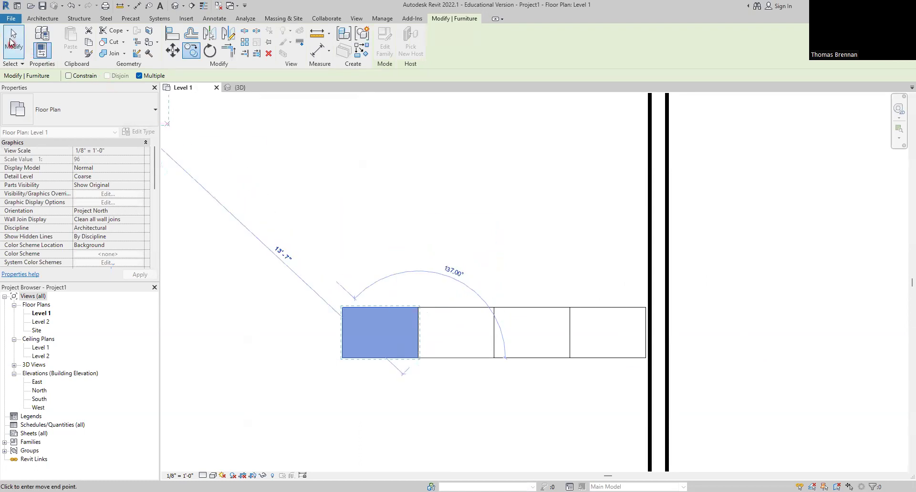
left_click(10, 41)
left_click(406, 281)
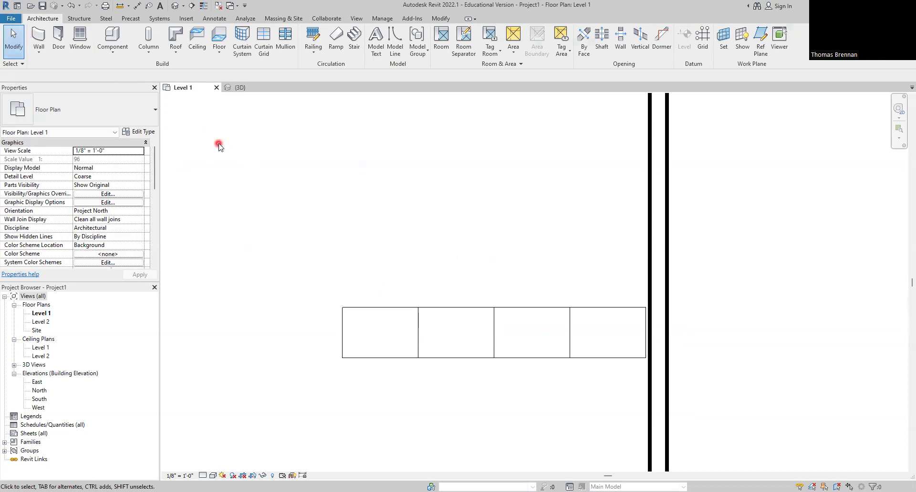
Step: Undo the table copies so only the original table by the east wall is left
left_click(71, 6)
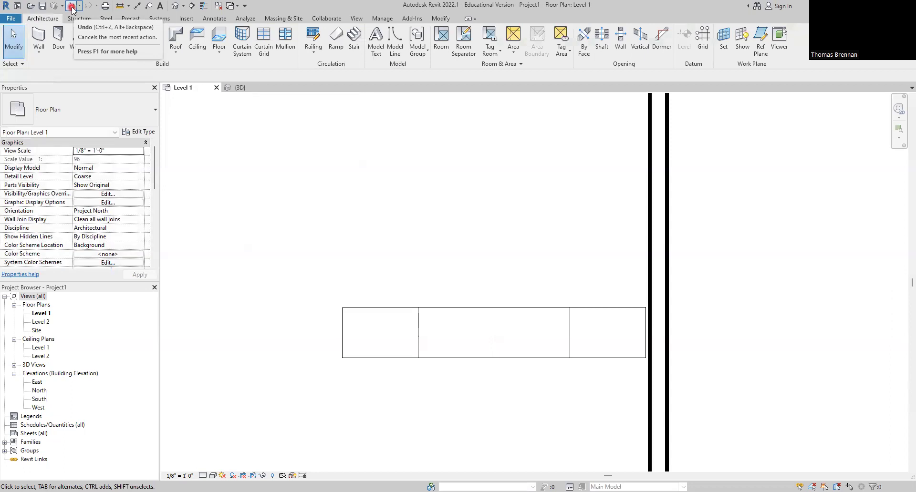
left_click(71, 6)
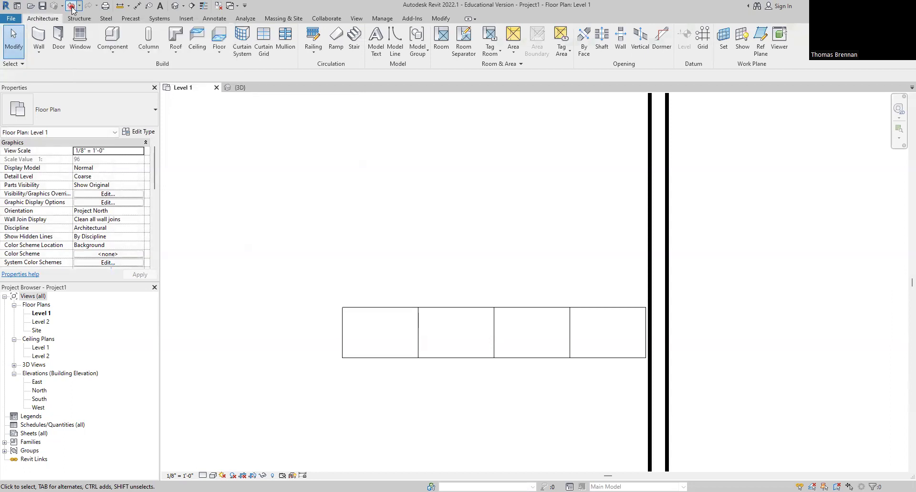
left_click(71, 7)
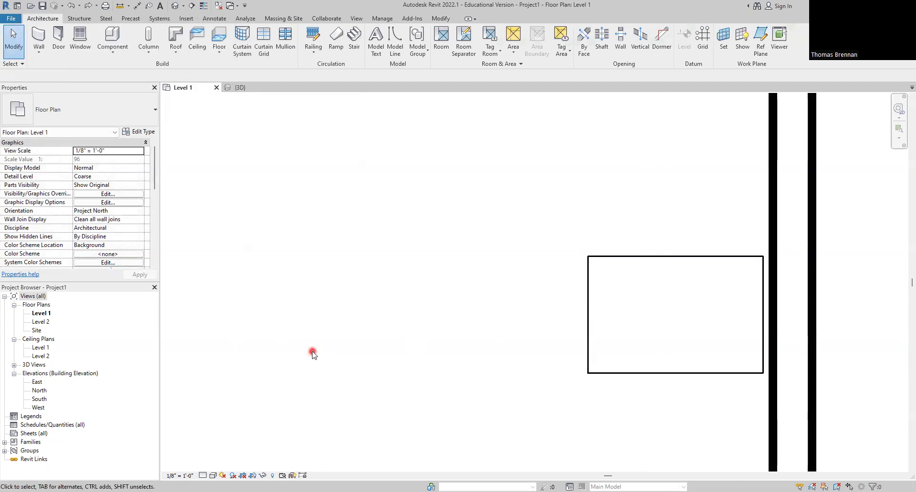
Step: Copy the table three times westward, corner to corner, forming a row of four adjoining tables from the east wall, and end the command
scroll(379, 353, "down", 4)
scroll(380, 382, "down", 2)
middle_click_drag(370, 384, 452, 344)
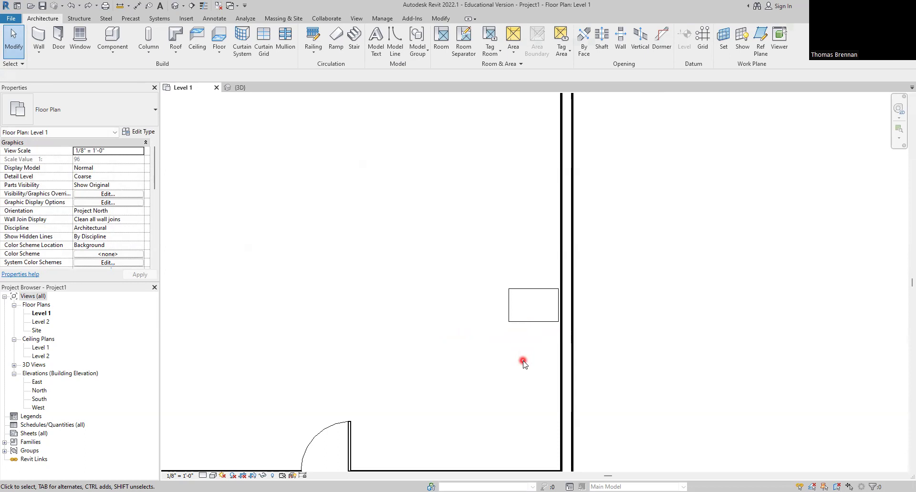
scroll(498, 360, "up", 2)
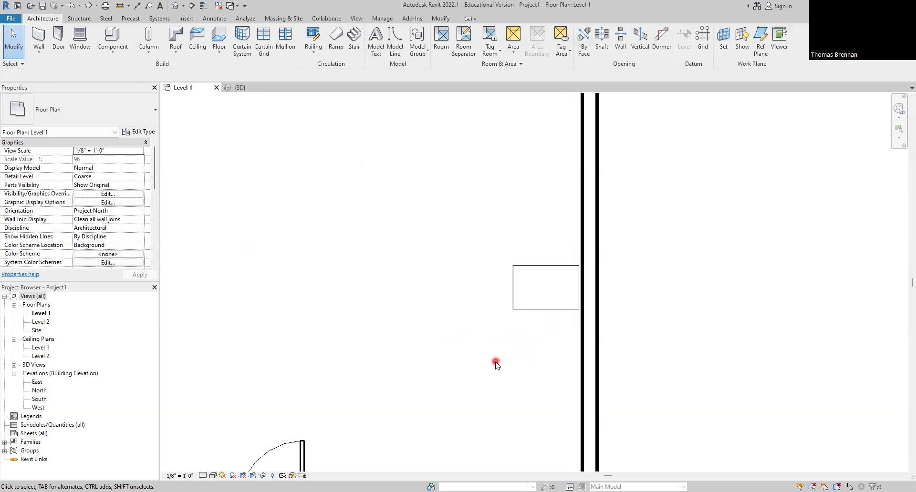
left_click(536, 309)
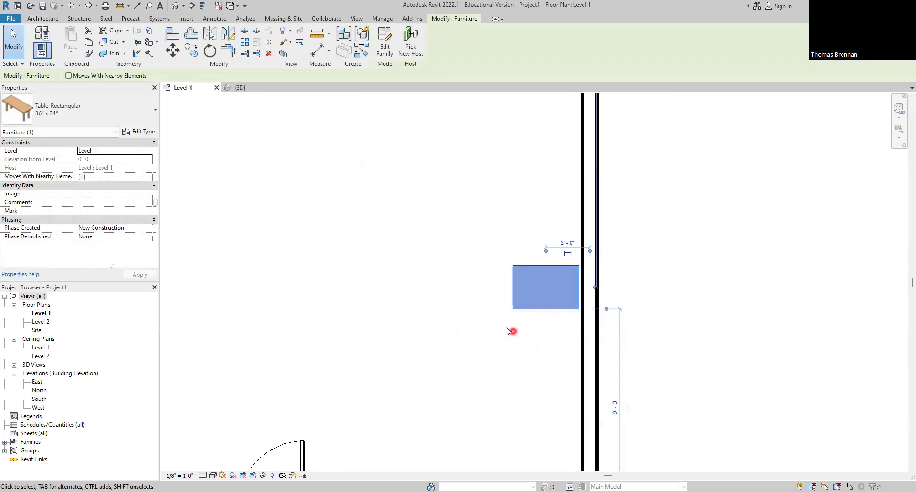
left_click(192, 52)
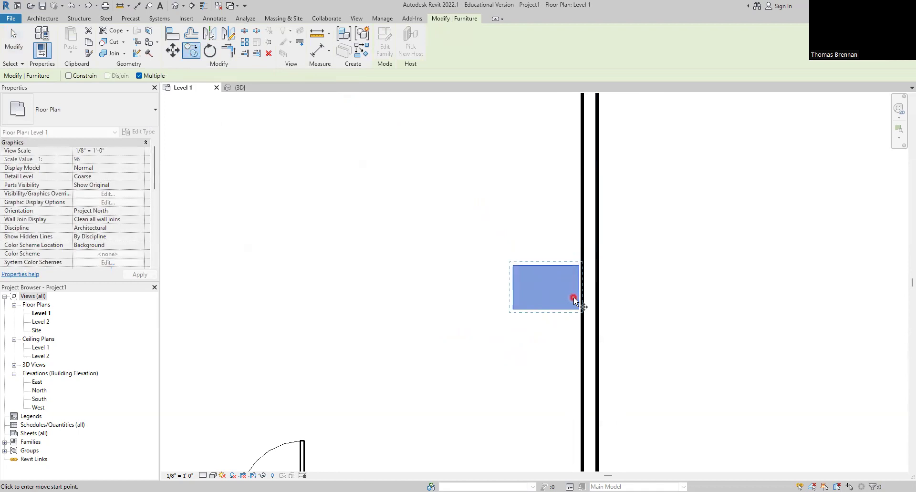
left_click(578, 308)
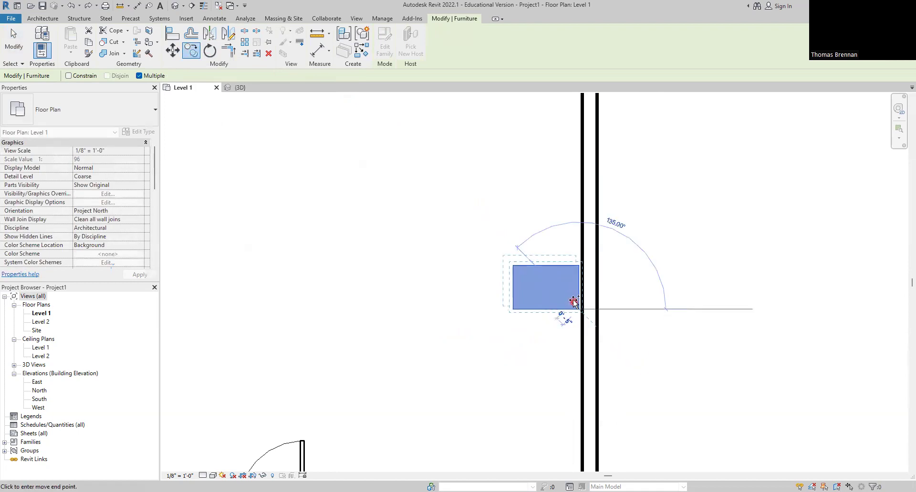
left_click(514, 309)
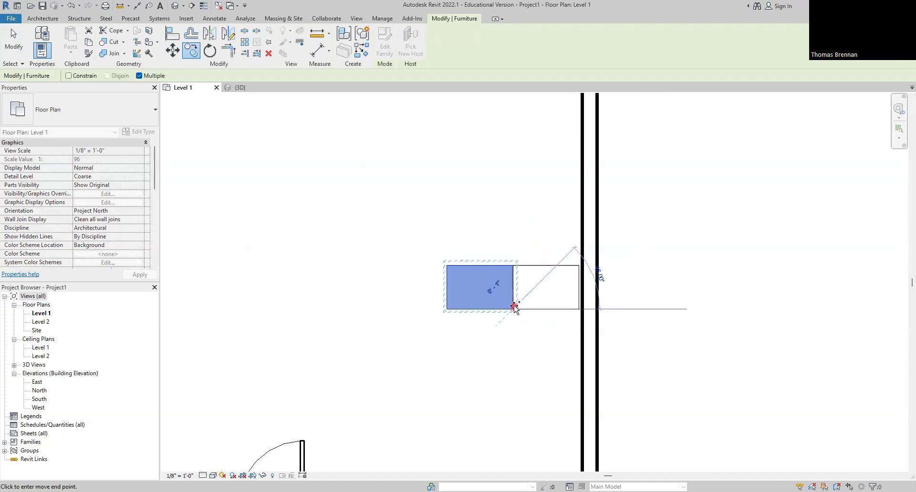
left_click(446, 309)
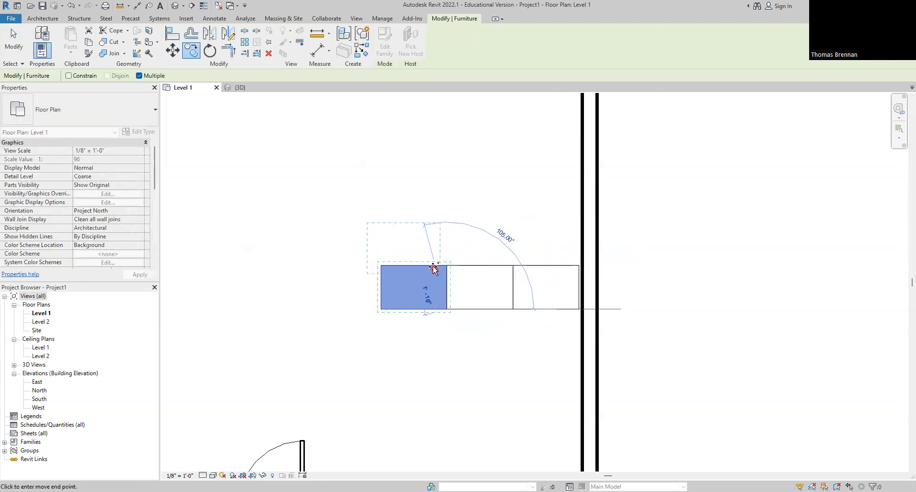
left_click(381, 308)
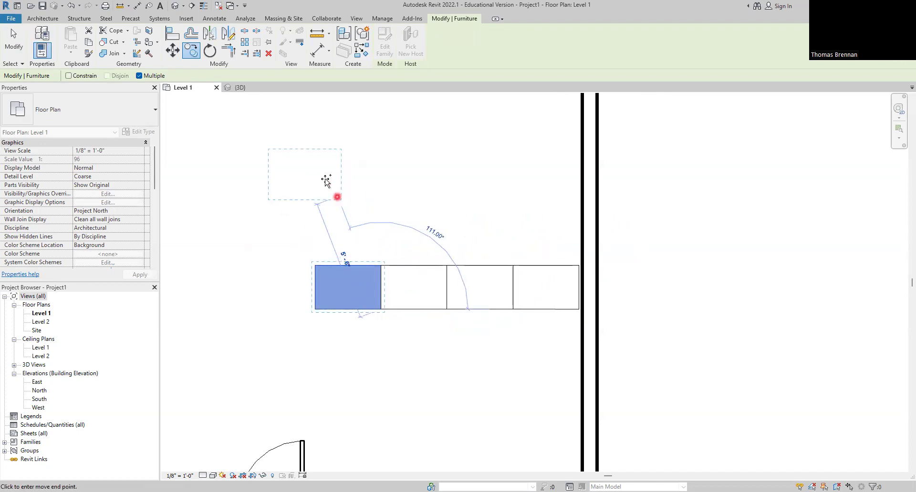
left_click(13, 46)
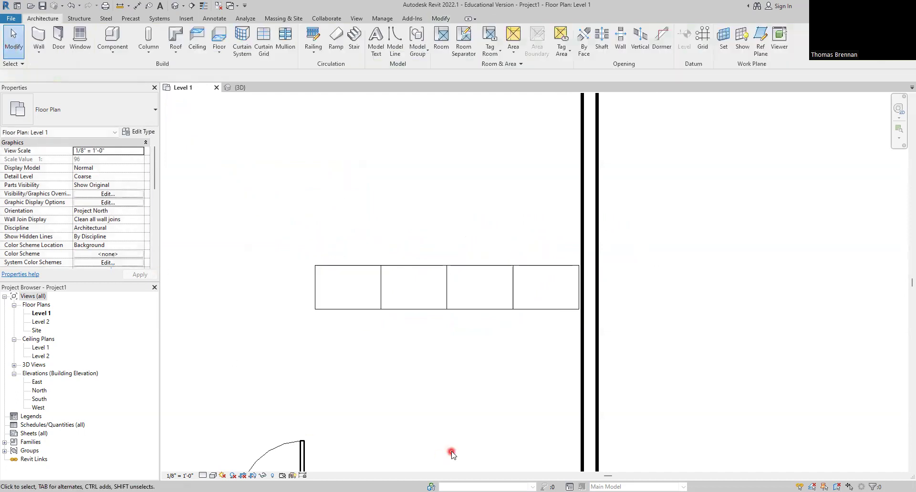
Step: Start saving the model as a new project file and choose the Desktop as its location
scroll(446, 408, "down", 5)
middle_click_drag(490, 412, 498, 419)
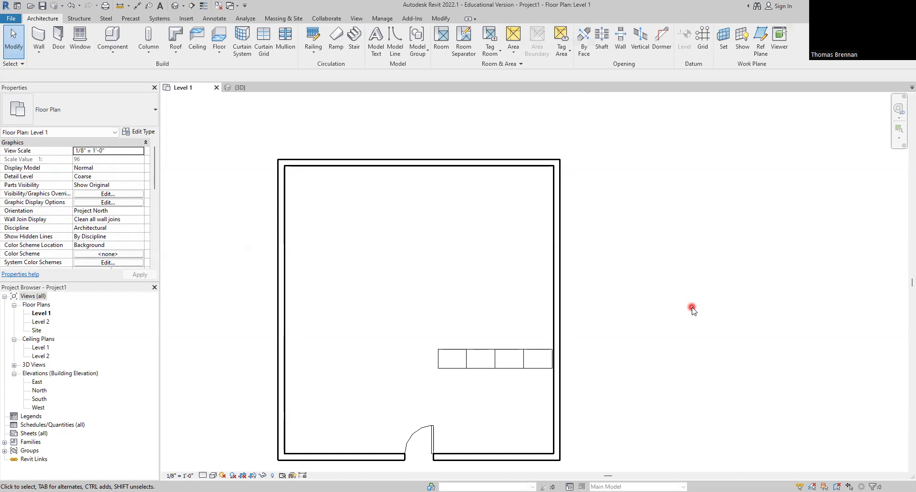
left_click(11, 20)
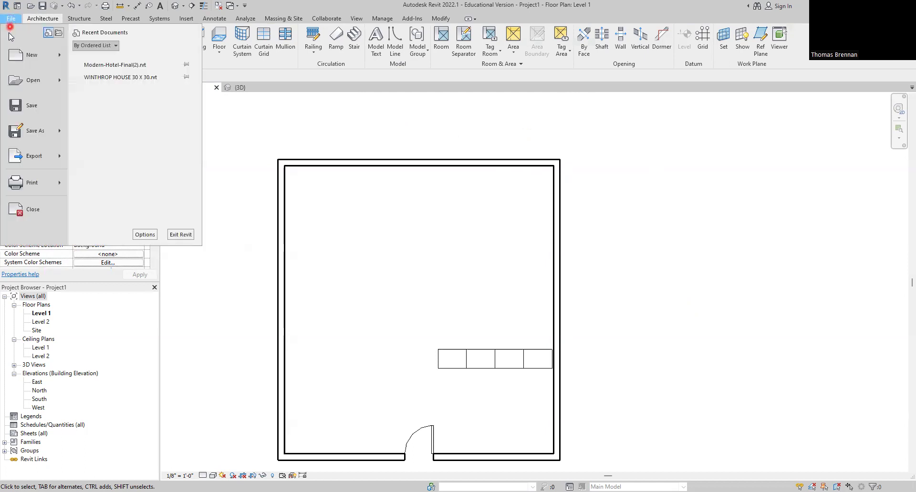
left_click(33, 134)
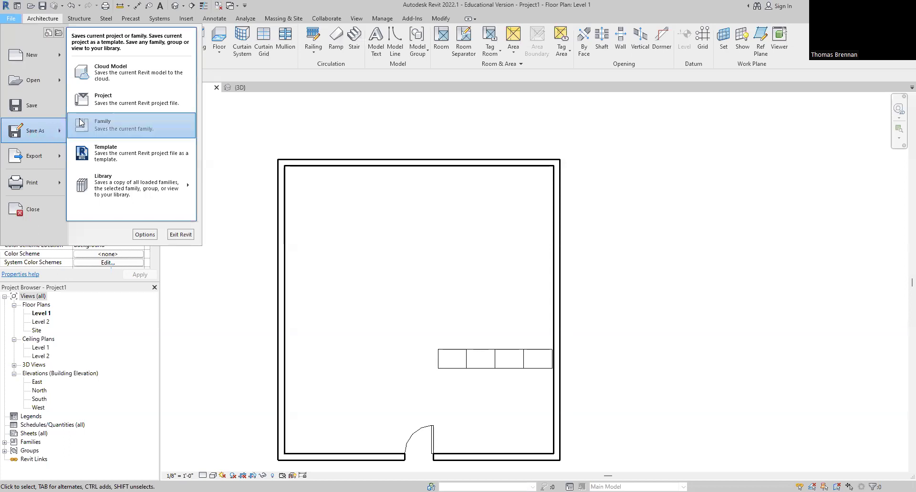
left_click(121, 100)
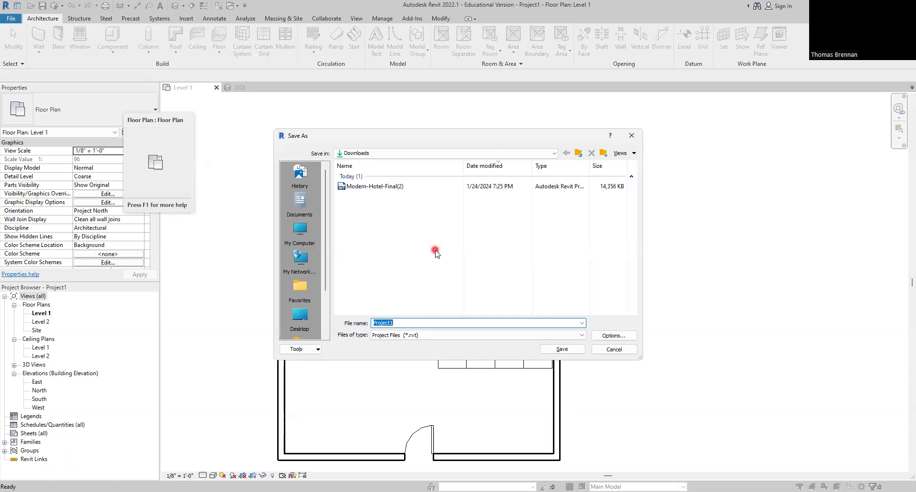
left_click(300, 317)
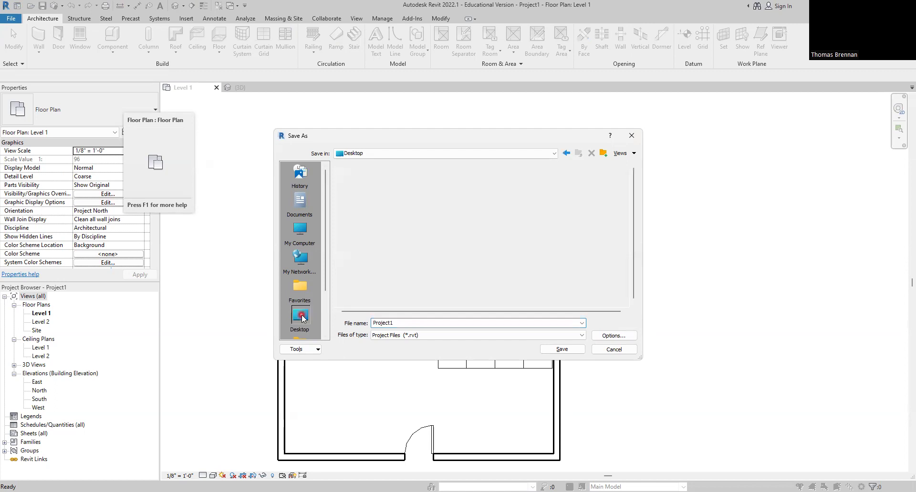
Step: Enter CAD Classroom as the project's file name, without the suggested .rte extension
double_click(420, 324)
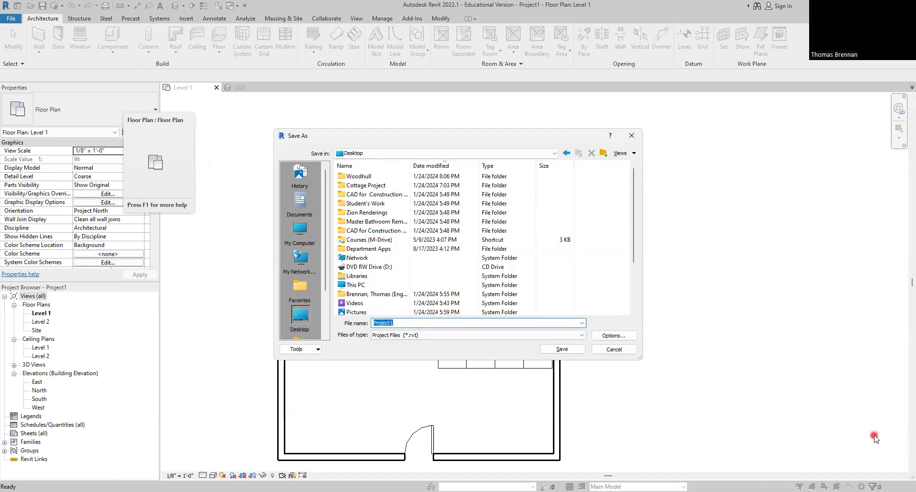
type("CAD ")
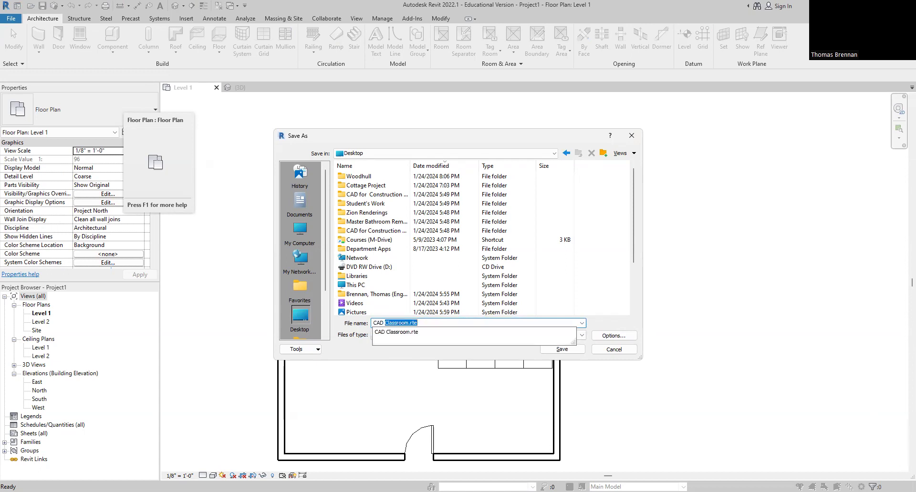
type("C")
key("shift+Right")
key("shift+Right")
key("shift+Right")
key("shift+Right")
key("shift+Right")
left_click(623, 329)
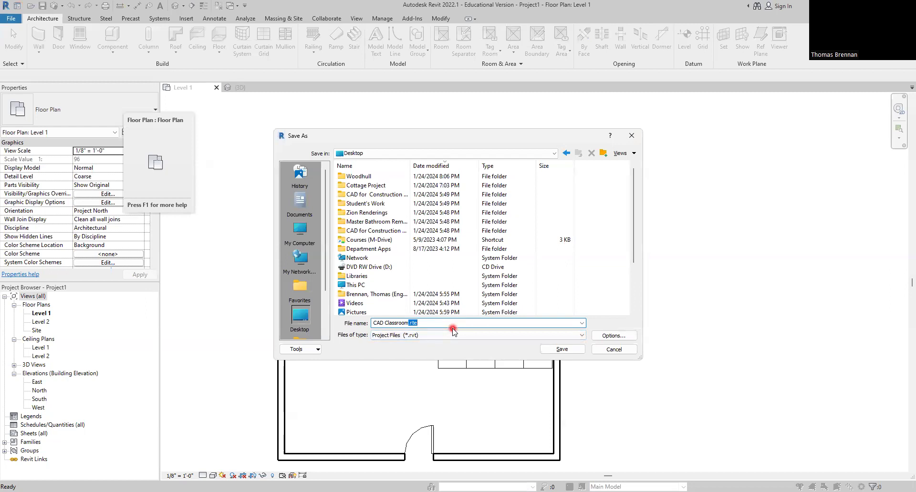
key("BackSpace")
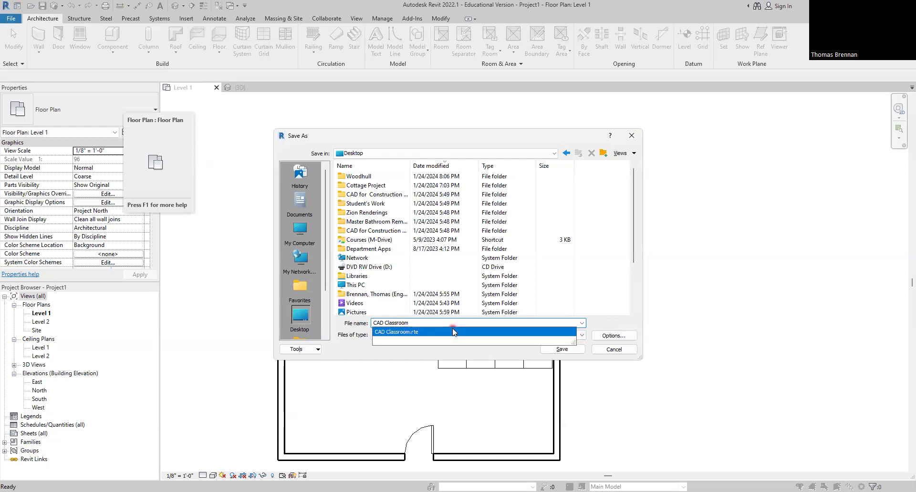
left_click(459, 353)
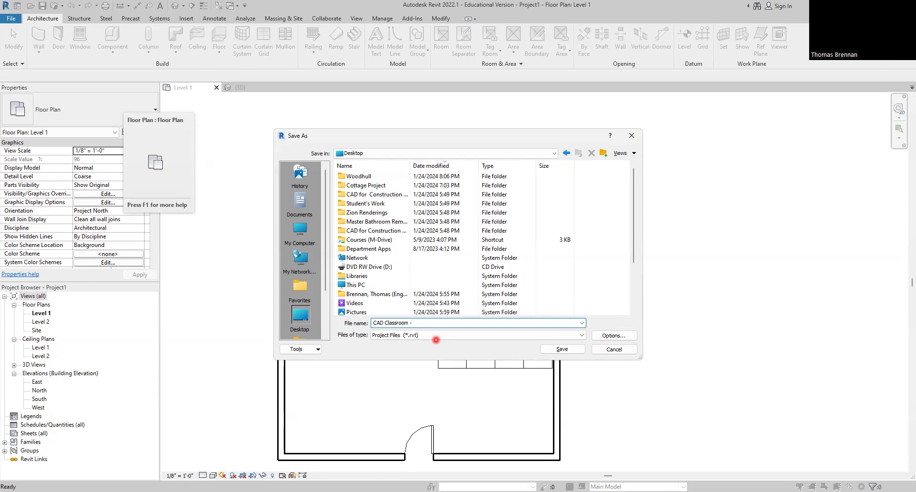
Step: Change the file name to CAD CLASSROOM in capitals, followed by a hyphen and the author's surname, and save the project
key("BackSpace")
key("BackSpace")
key("BackSpace")
key("BackSpace")
key("BackSpace")
key("BackSpace")
key("BackSpace")
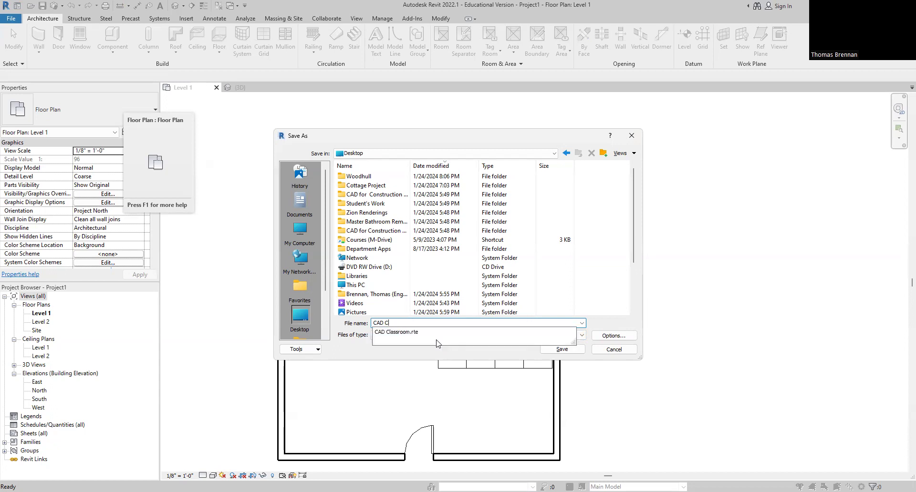
type("LASSS")
left_click(436, 340)
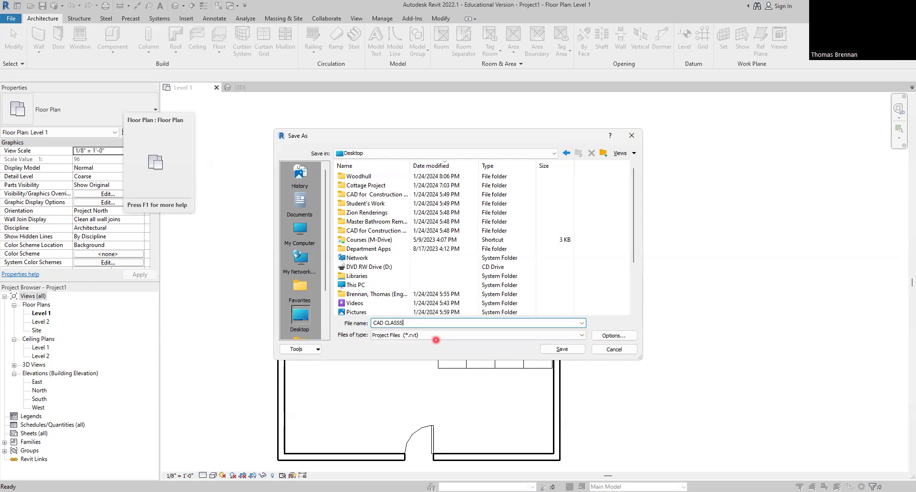
key("BackSpace")
type("ROO")
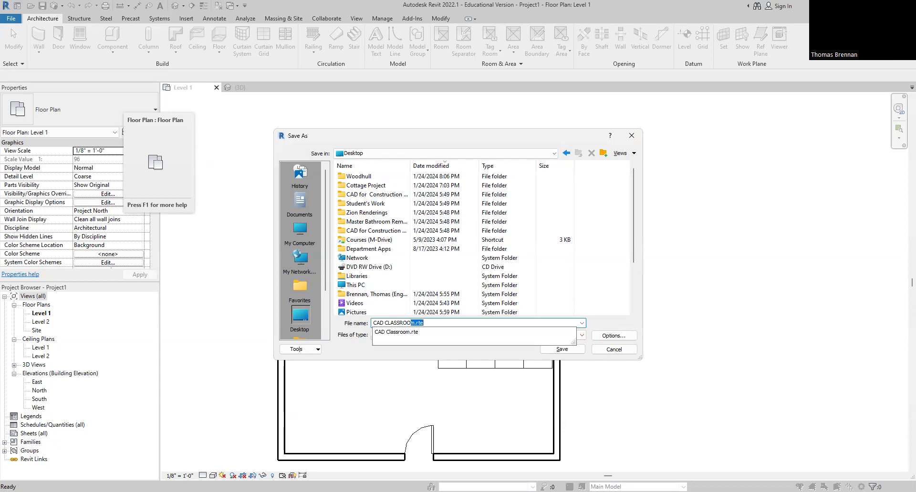
type("M")
left_click(436, 340)
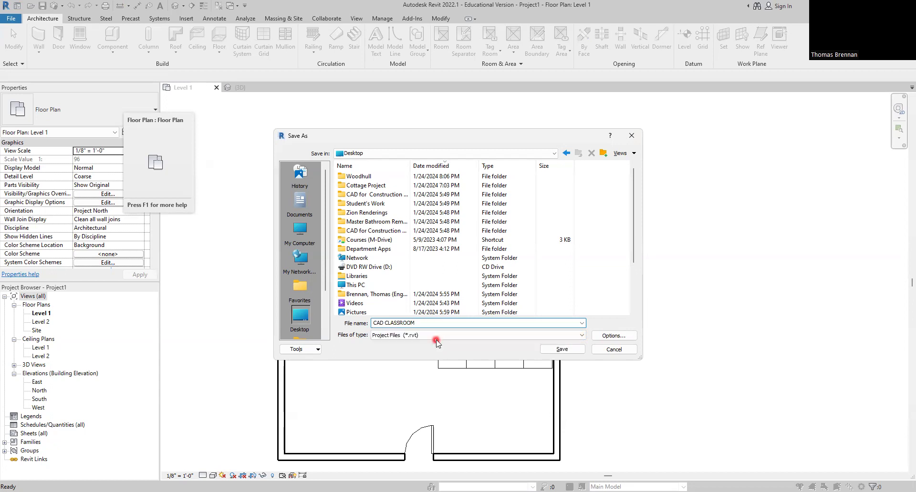
type("- BRENNAN")
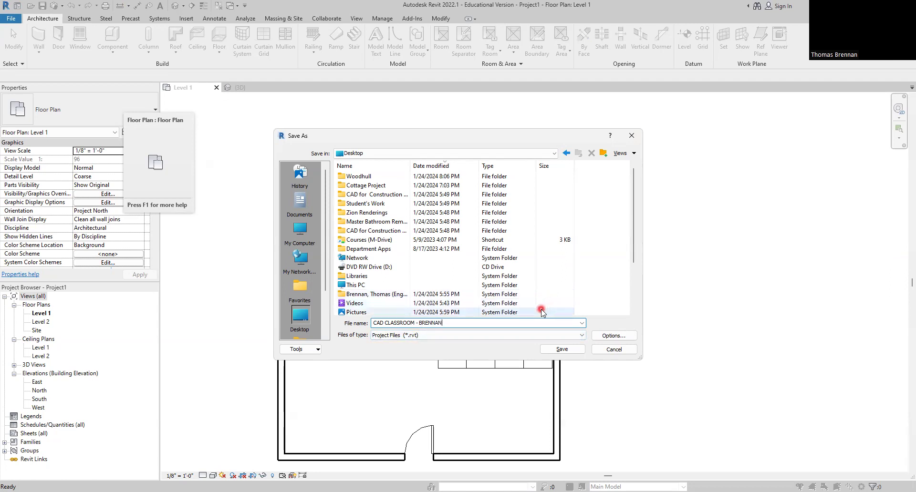
left_click(563, 351)
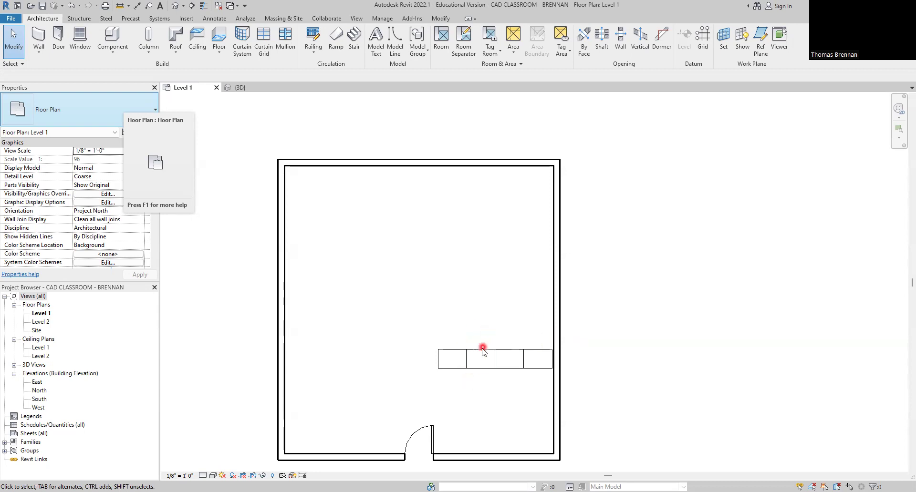
Step: Select the row of four tables and copy it 6 feet straight north, with multiple copies enabled
left_click_drag(417, 395, 409, 350)
left_click_drag(413, 321, 583, 388)
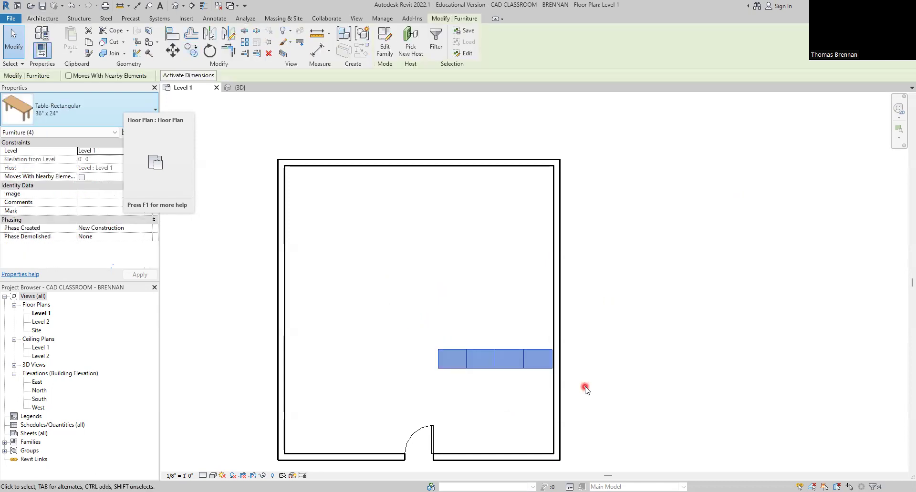
left_click(413, 322)
left_click_drag(414, 322, 586, 390)
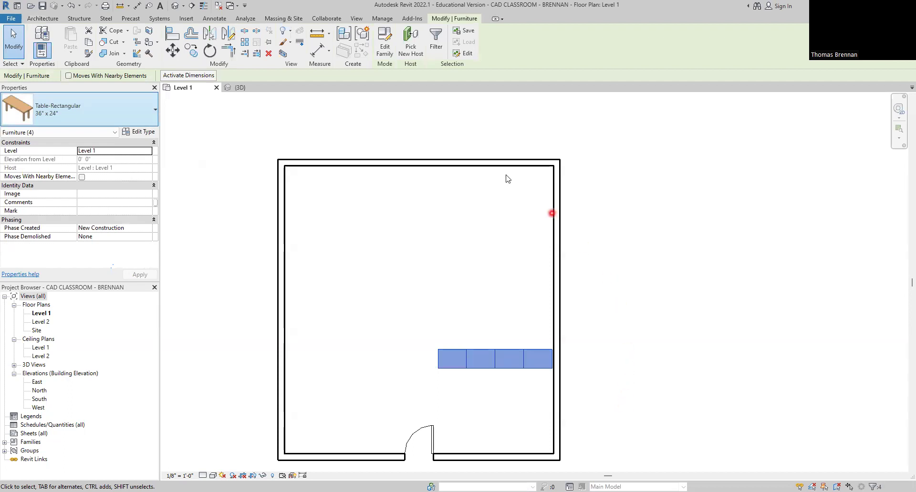
left_click(192, 51)
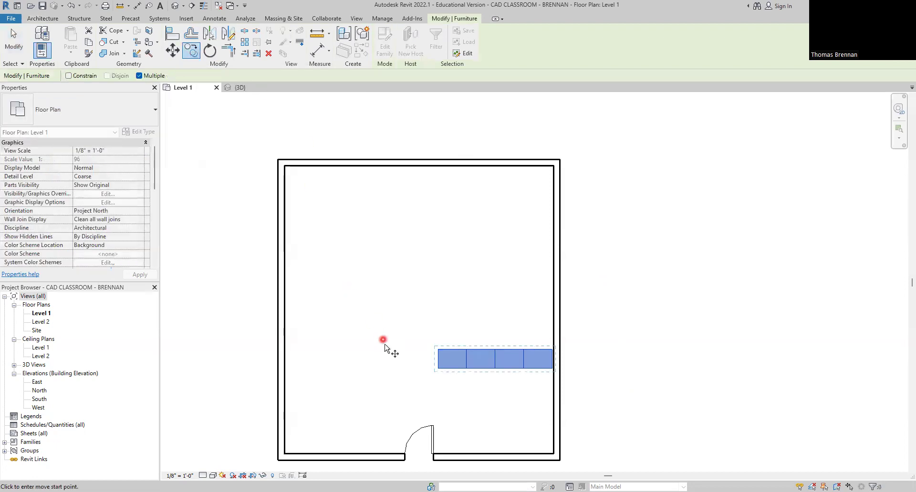
scroll(439, 369, "up", 3)
left_click(435, 368)
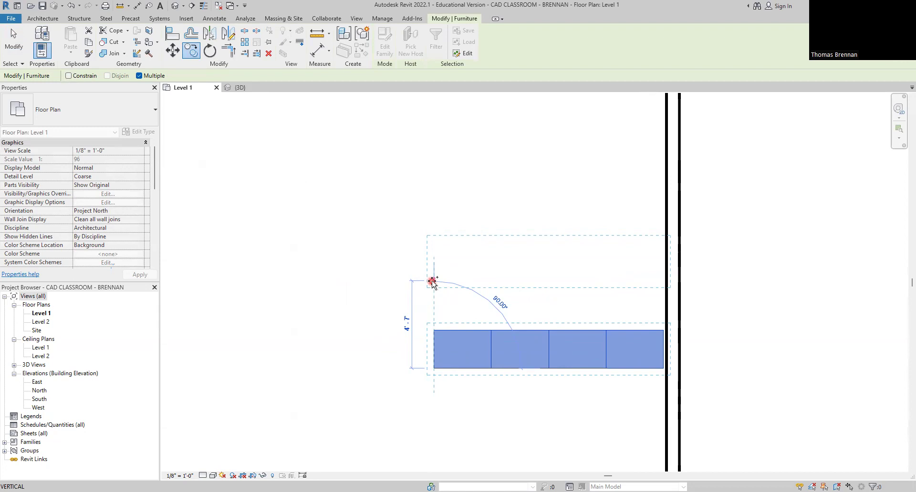
type("6")
key("Return")
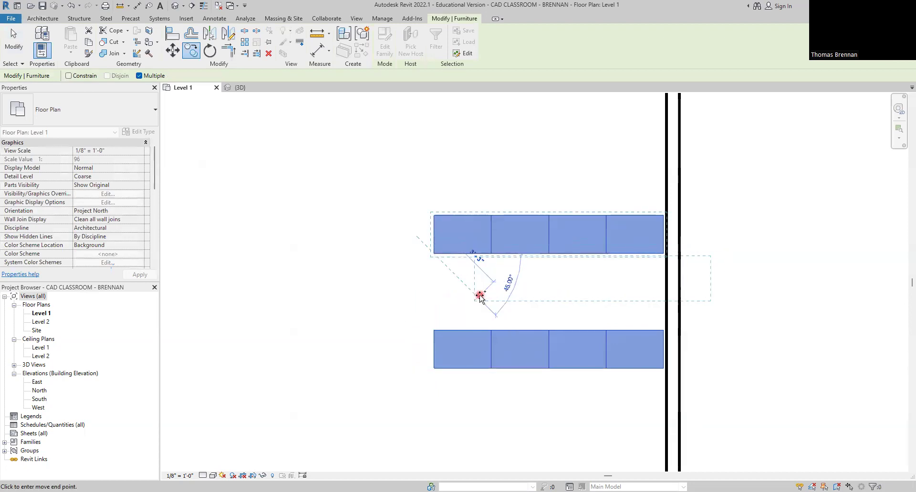
Step: Add a third table row 6 feet north of the second one and end the Copy command
scroll(476, 306, "down", 2)
middle_click_drag(477, 306, 463, 356)
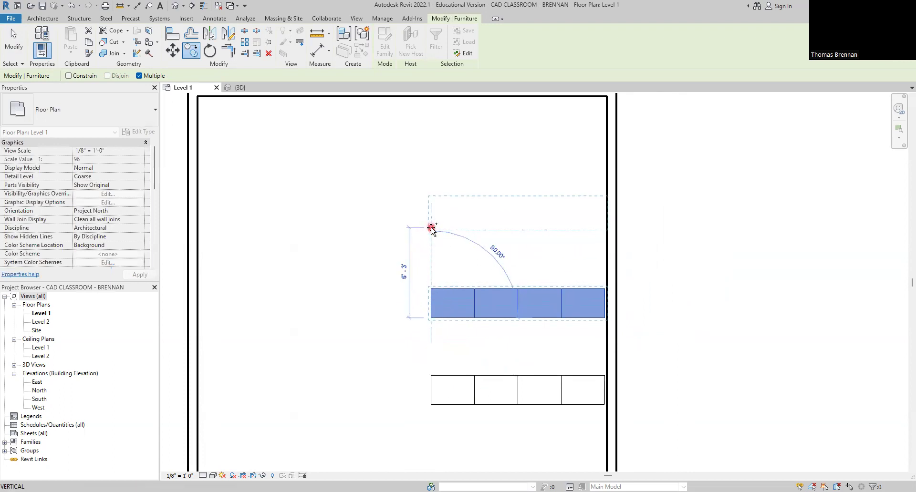
type("6")
key("Return")
key("Escape")
key("Escape")
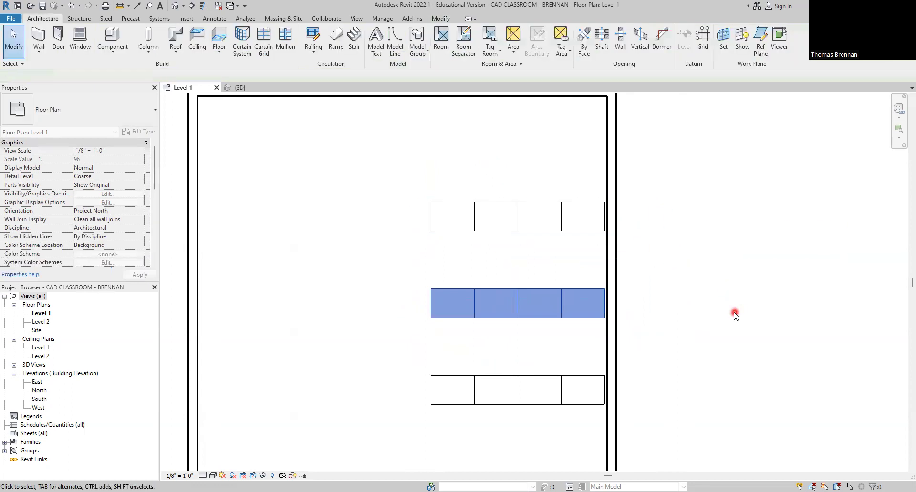
Step: Mirror all three table rows to the west side about a vertical axis drawn from the north wall's midpoint, and save the project
scroll(679, 368, "down", 2)
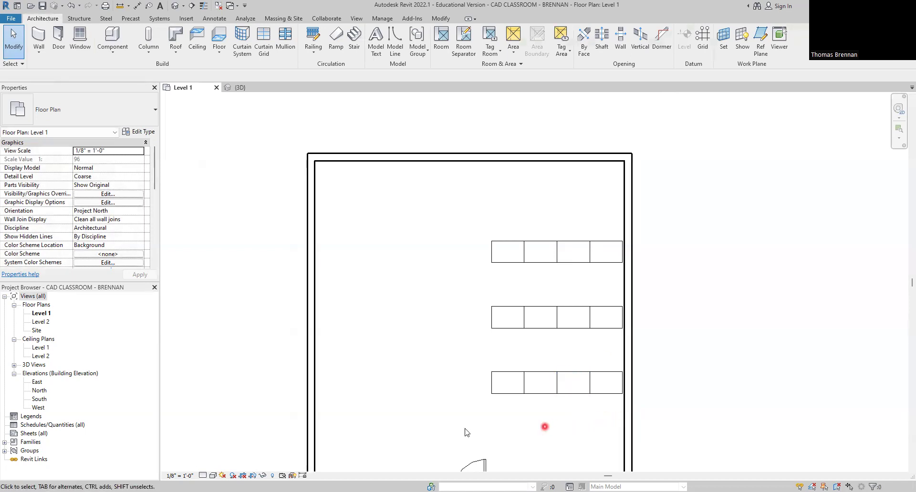
left_click_drag(465, 422, 466, 403)
left_click_drag(459, 218, 675, 429)
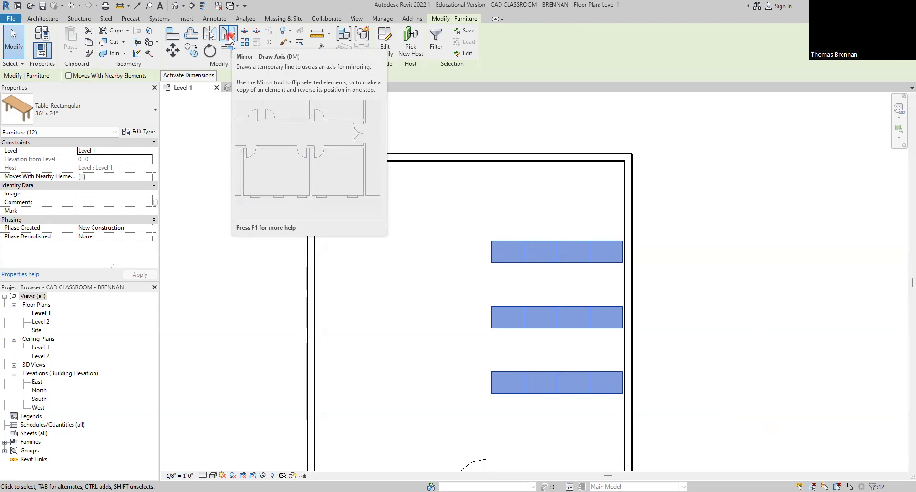
left_click(229, 35)
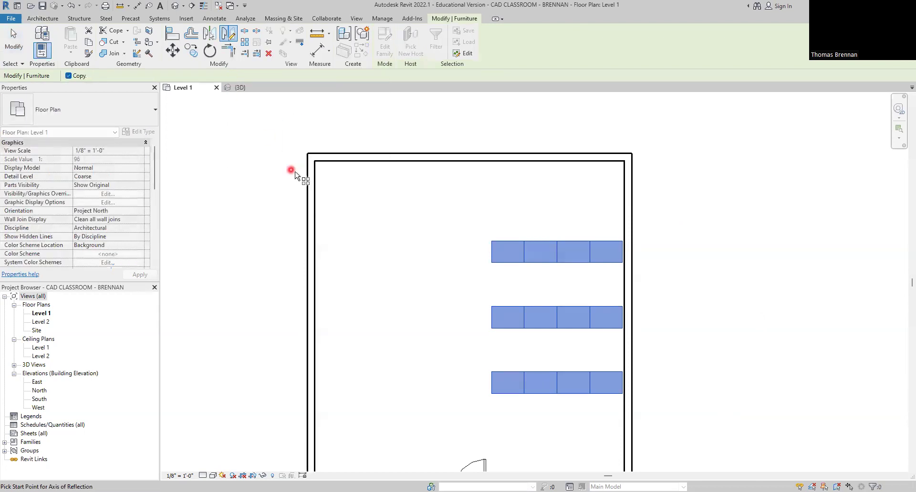
left_click(469, 161)
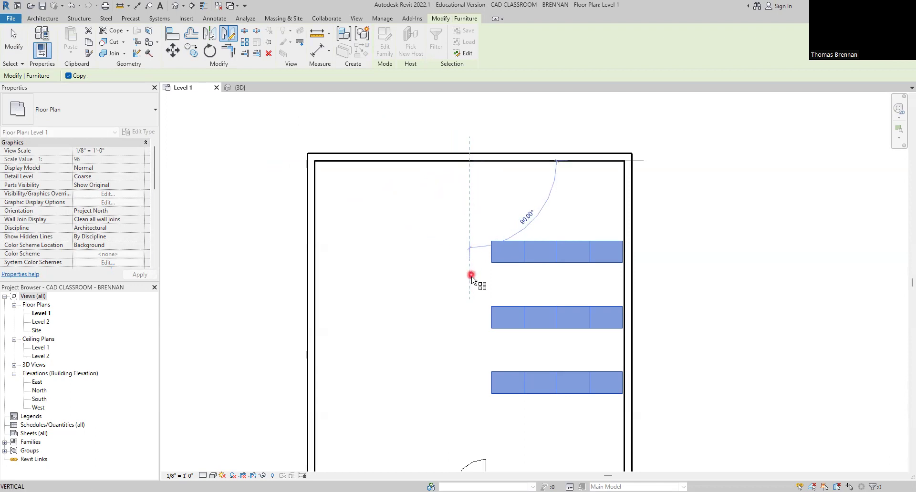
left_click(474, 324)
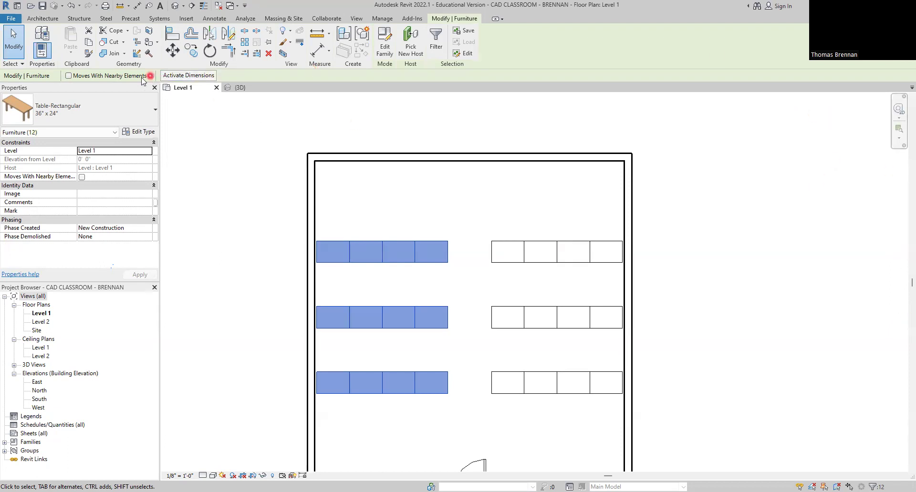
left_click(43, 8)
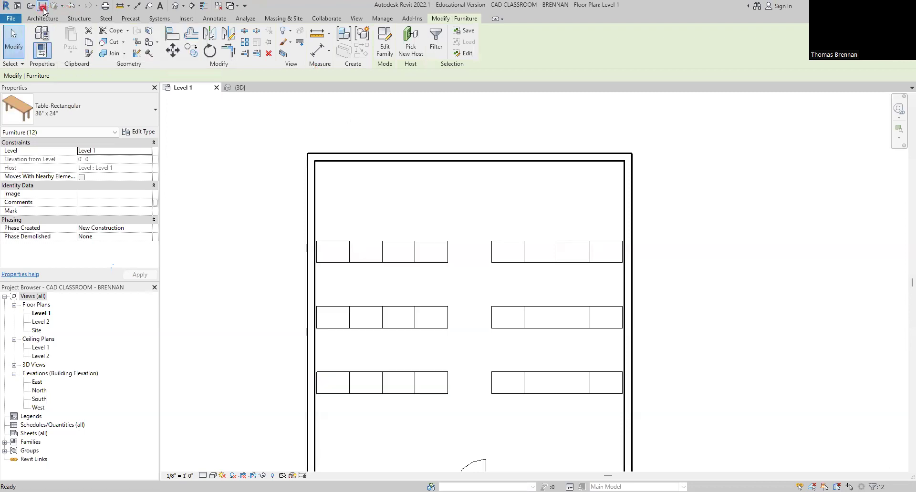
left_click(196, 129)
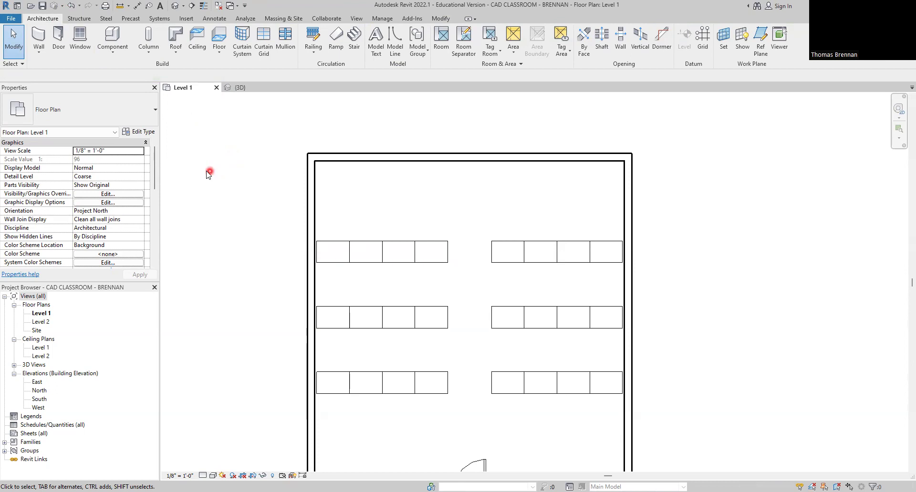
Step: Place four Chair-Task chairs south of the southernmost west table row, one centred at each table
left_click(113, 39)
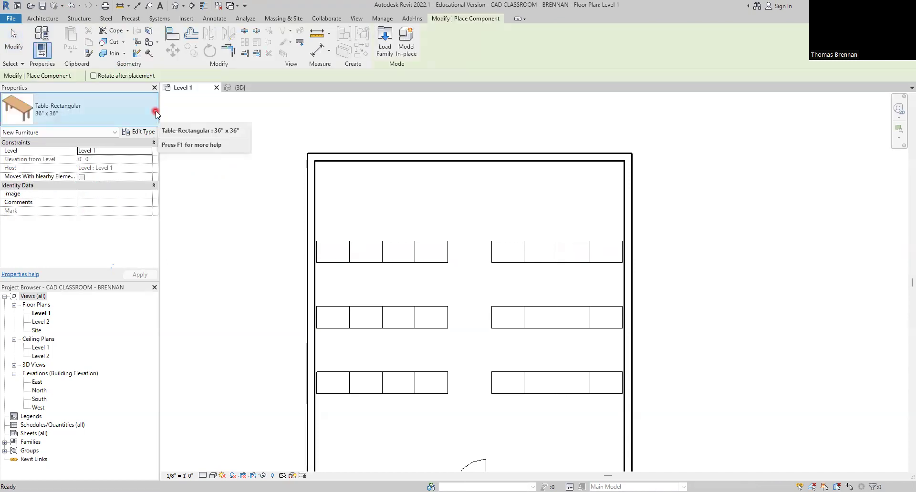
left_click(155, 112)
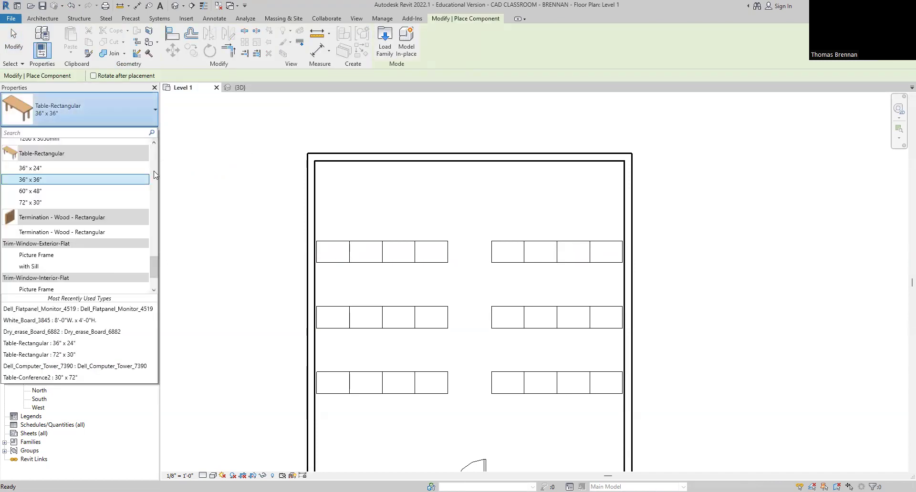
scroll(152, 181, "up", 15)
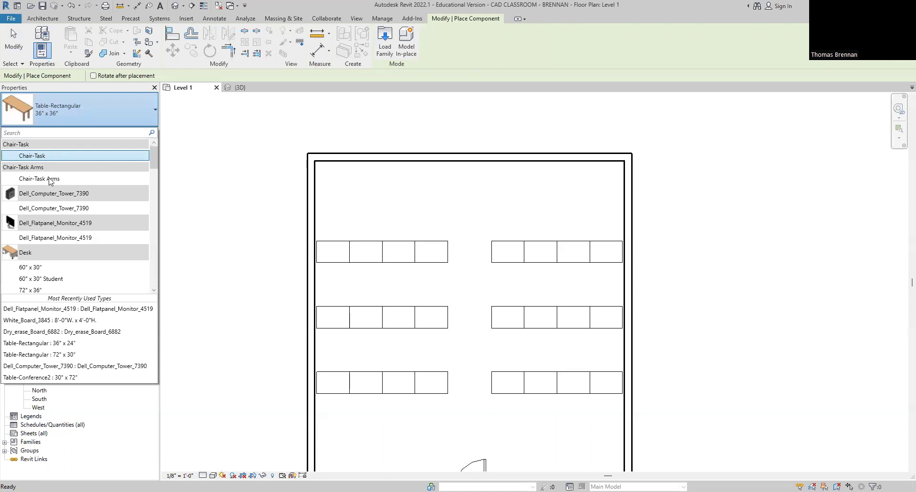
left_click(32, 156)
scroll(324, 446, "up", 5)
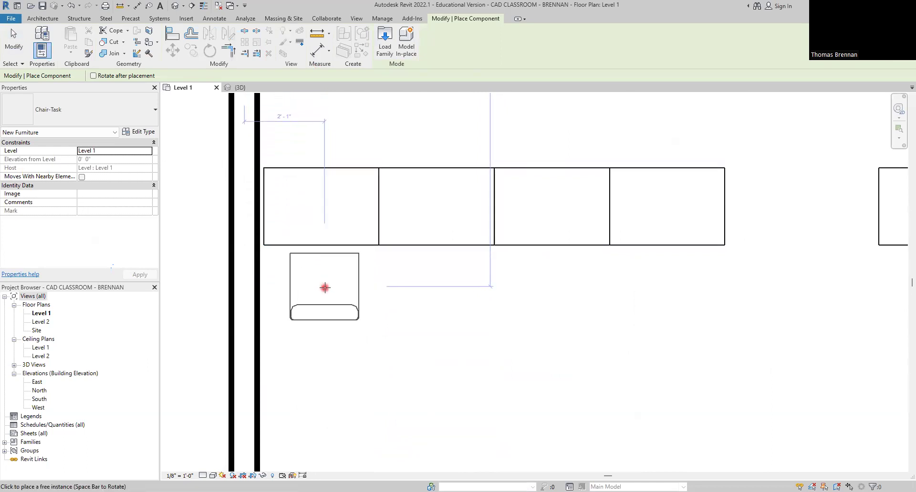
left_click(323, 290)
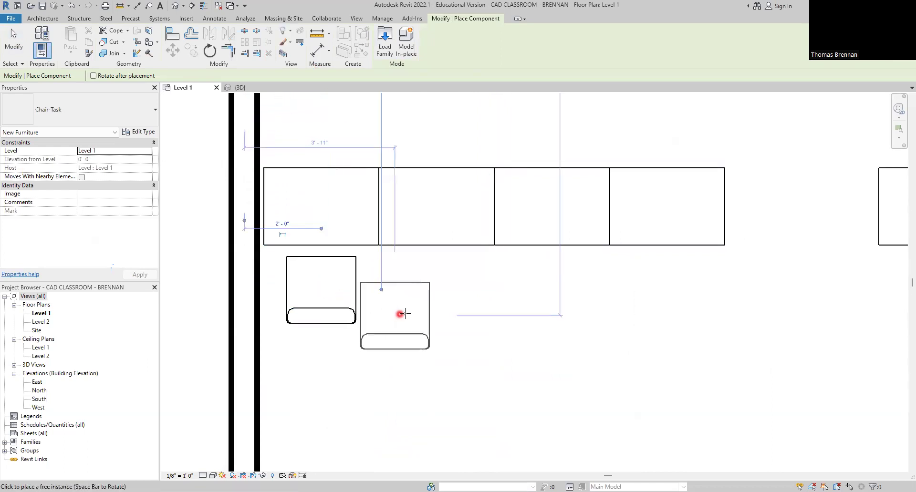
left_click(437, 297)
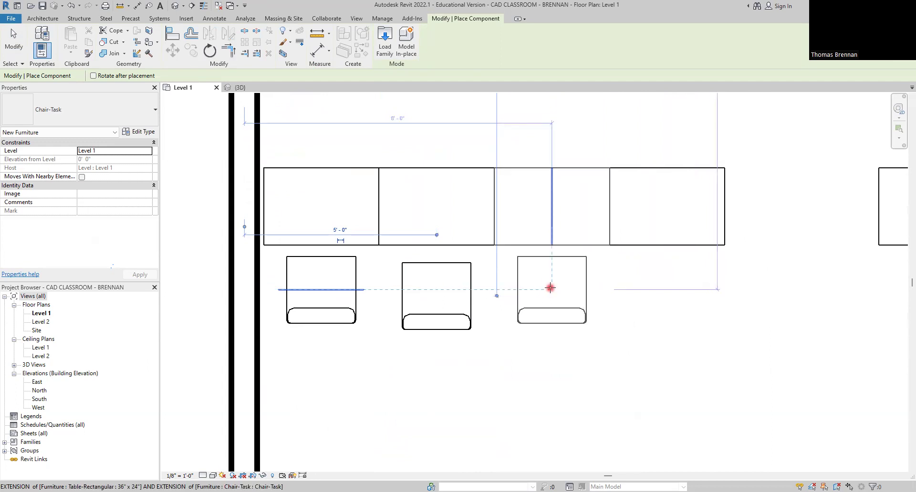
left_click(552, 288)
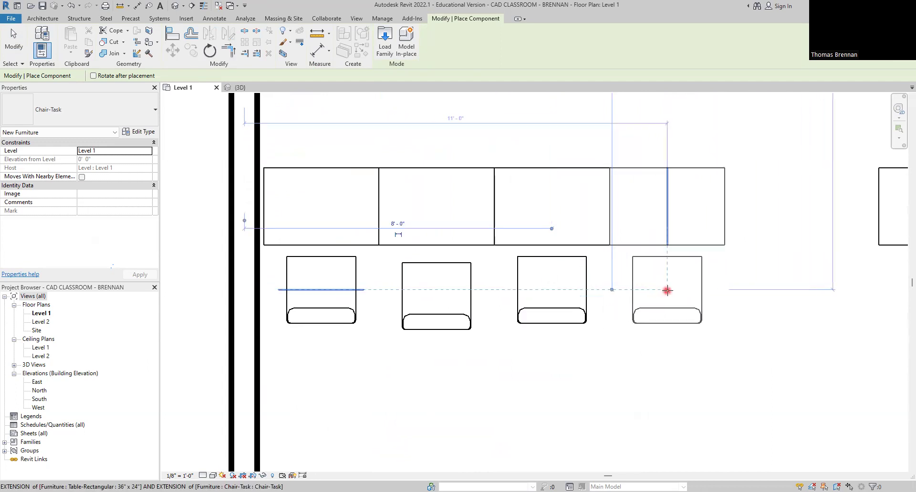
left_click(668, 290)
Step: Place four Chair-Task chairs south of the southernmost east table row, one centred at each table, and end the placement
scroll(683, 342, "down", 1)
scroll(682, 343, "down", 3)
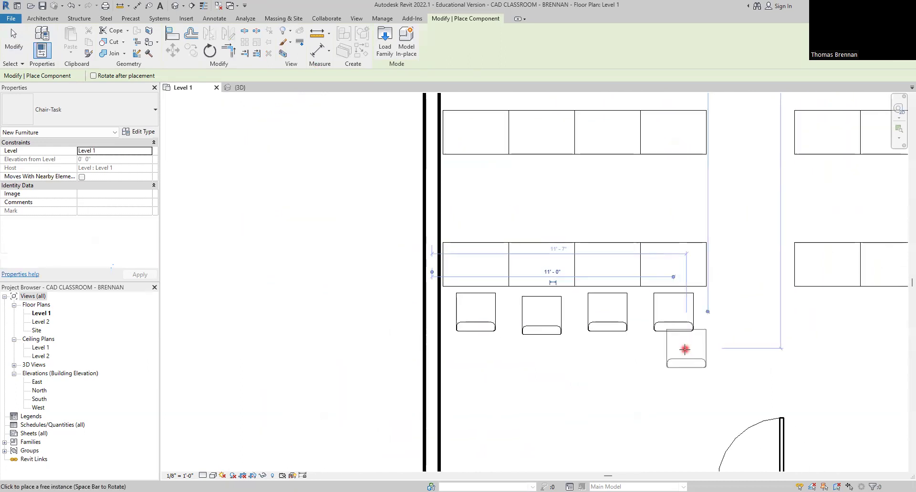
middle_click_drag(658, 353, 419, 323)
left_click(497, 312)
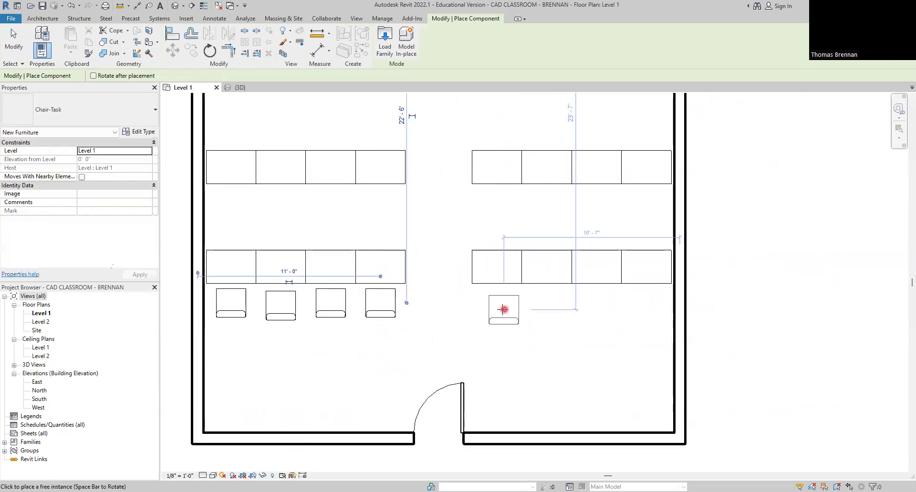
left_click(547, 312)
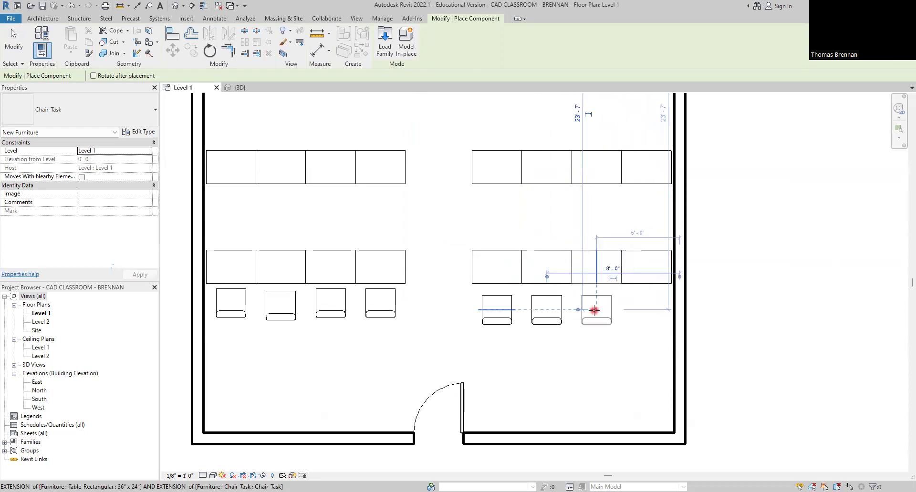
left_click(594, 311)
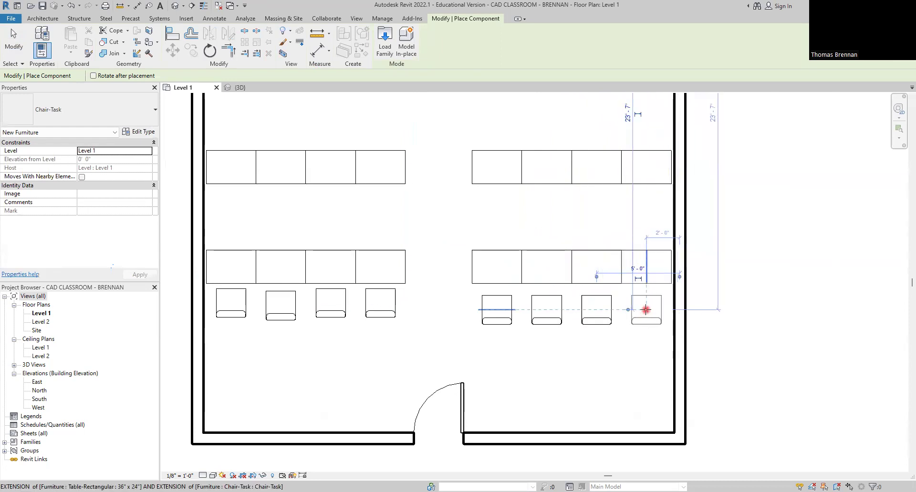
left_click(646, 310)
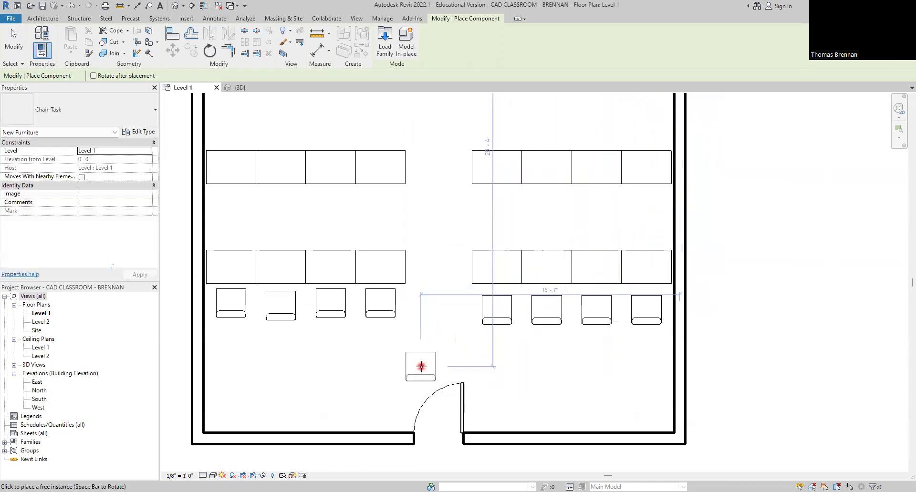
key("Escape")
key("Escape")
Step: Nudge the second chair from the west in the west chair row north until it lines up with its neighbours
scroll(299, 313, "up", 5)
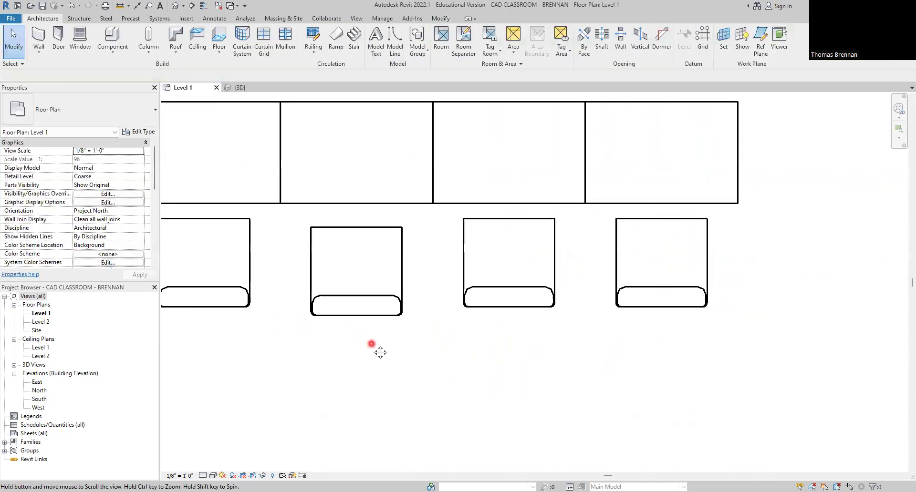
left_click(366, 316)
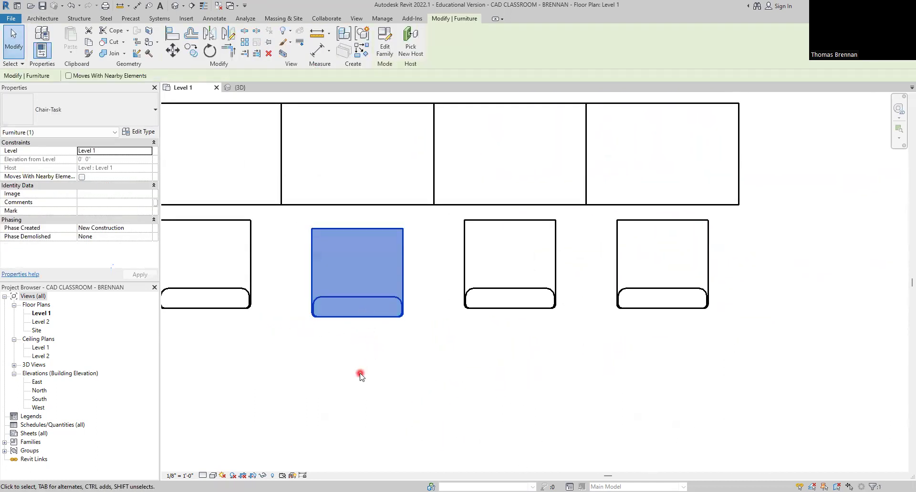
key("Up")
key("Up")
key("Up")
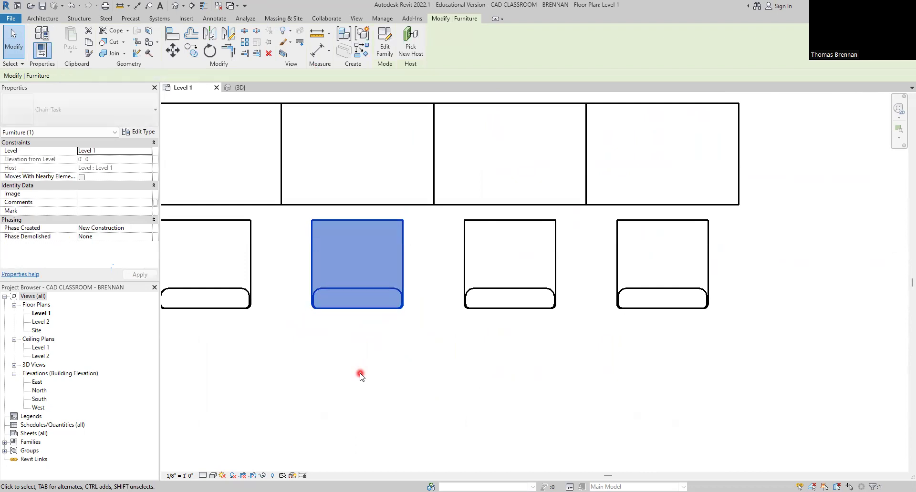
left_click(361, 377)
scroll(389, 386, "down", 5)
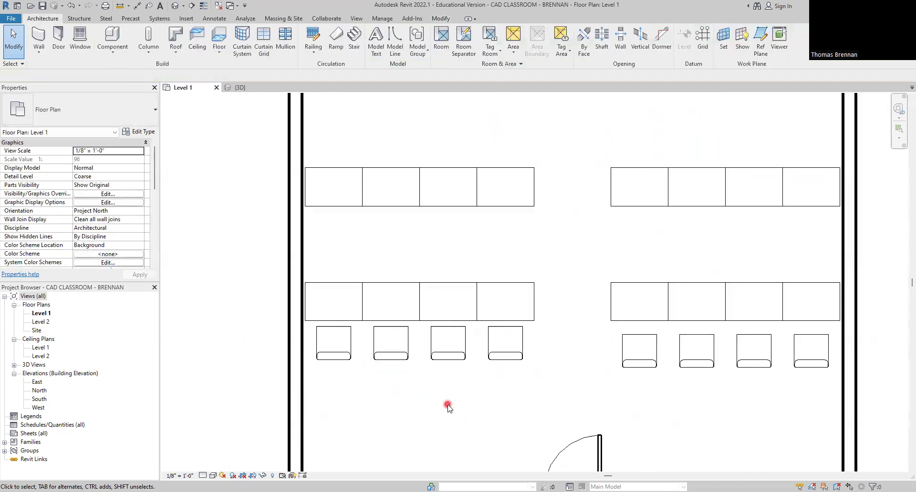
Step: Select the four chairs at the east table row and nudge them north into line with the west chairs
middle_click_drag(485, 418, 410, 418)
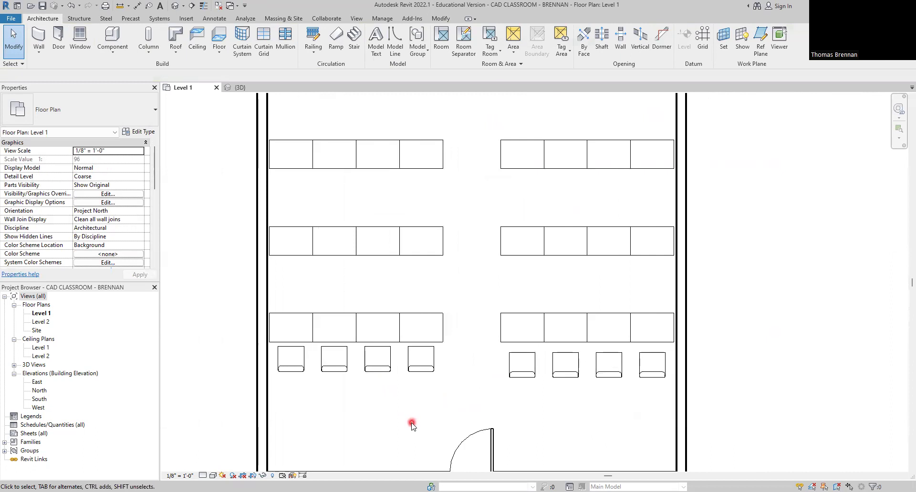
left_click_drag(495, 398, 654, 363)
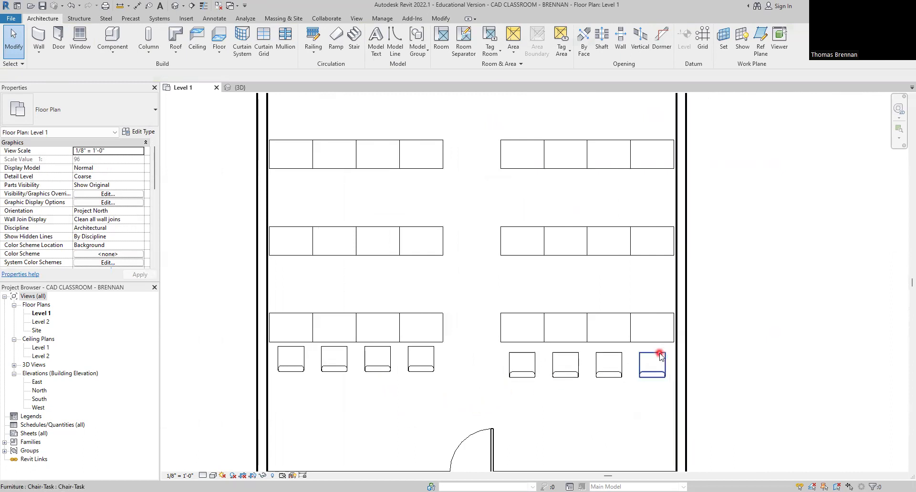
left_click_drag(482, 380, 669, 351)
left_click_drag(484, 385, 667, 349)
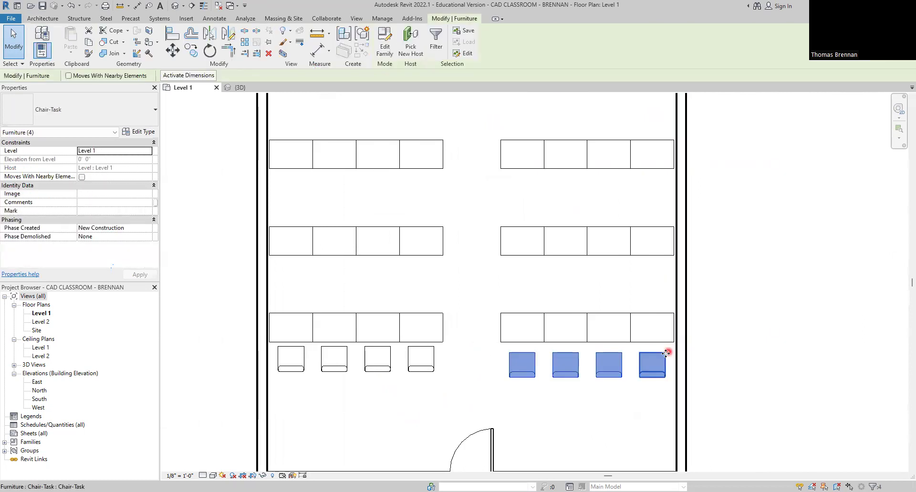
key("Up")
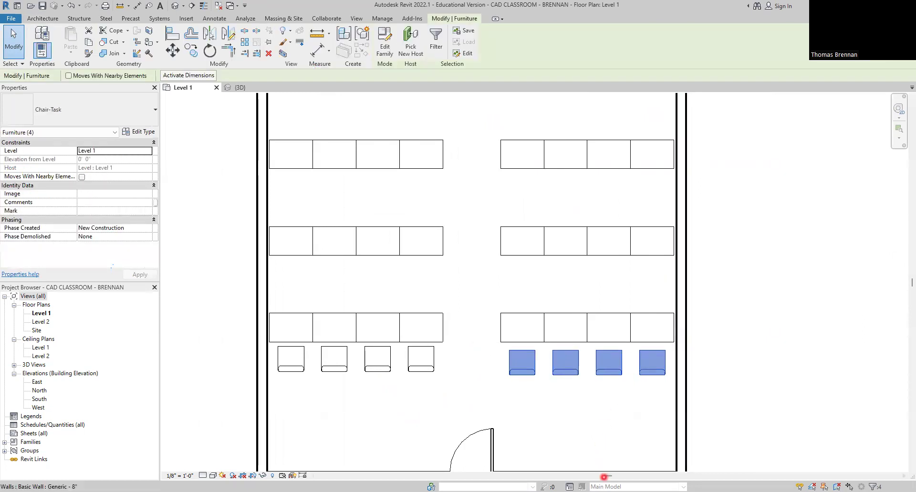
key("Up")
key("Up")
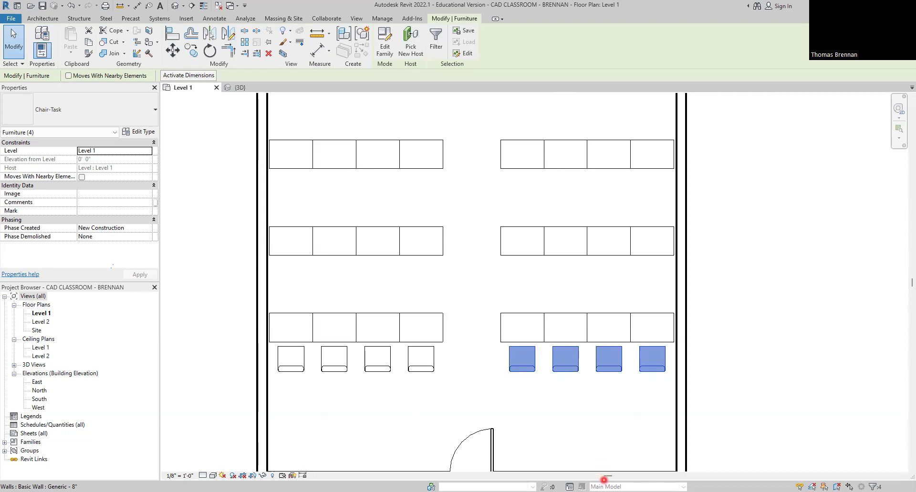
key("Up")
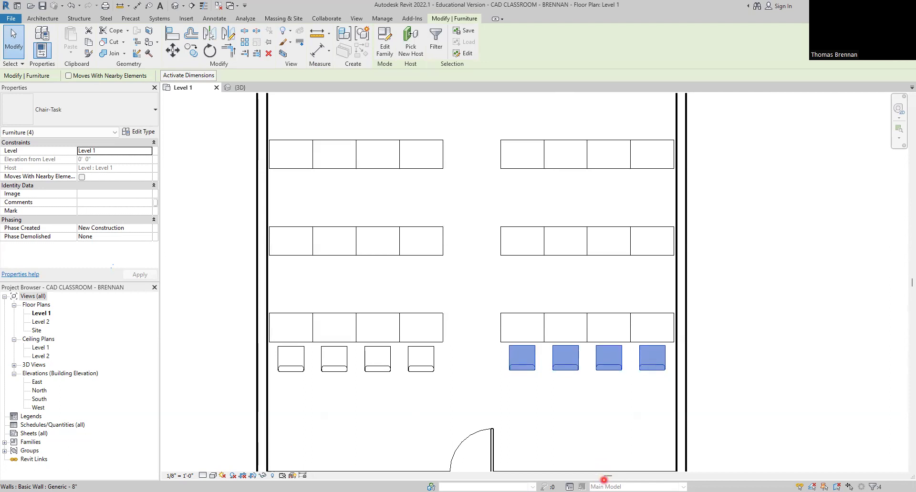
key("Escape")
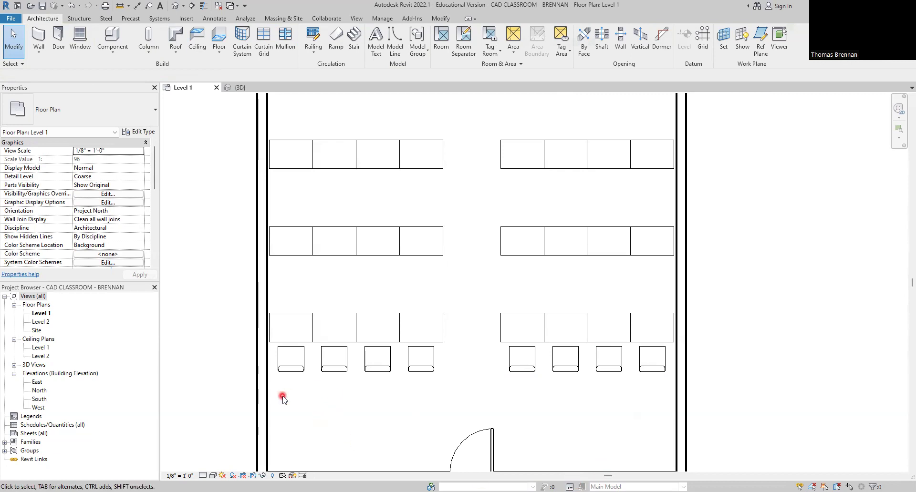
Step: Copy all eight chairs to the middle and northern table rows, using a table's south-edge midpoint as the base point, and save the project
left_click_drag(230, 396, 687, 348)
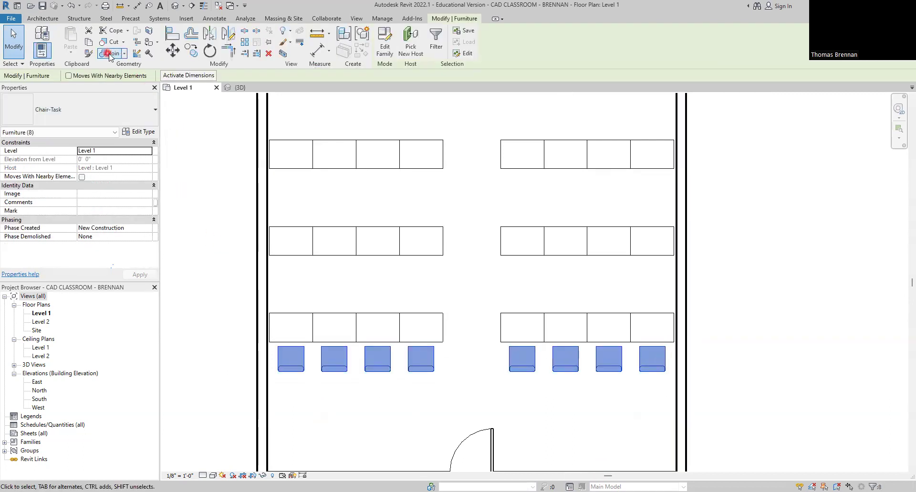
left_click(190, 52)
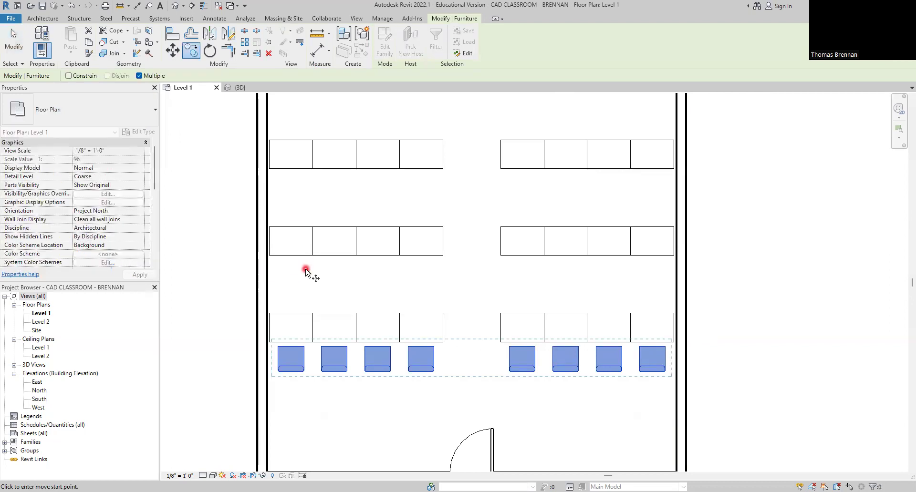
left_click(334, 342)
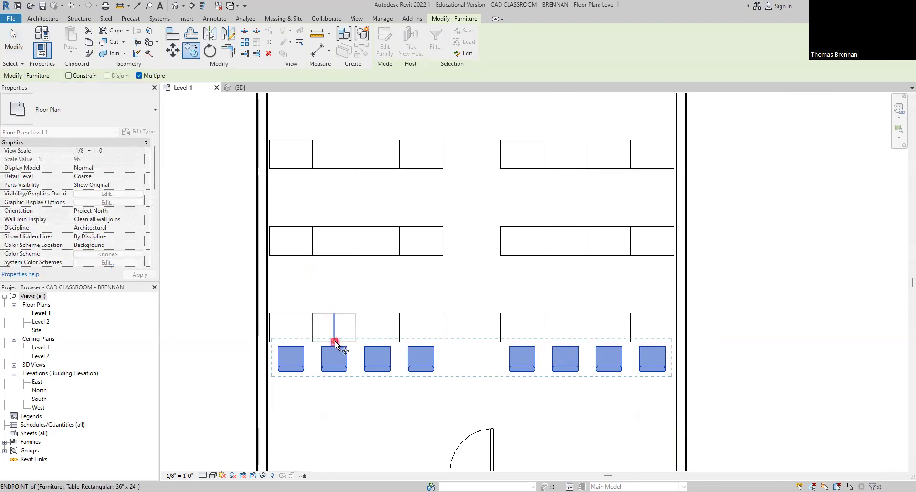
left_click(334, 256)
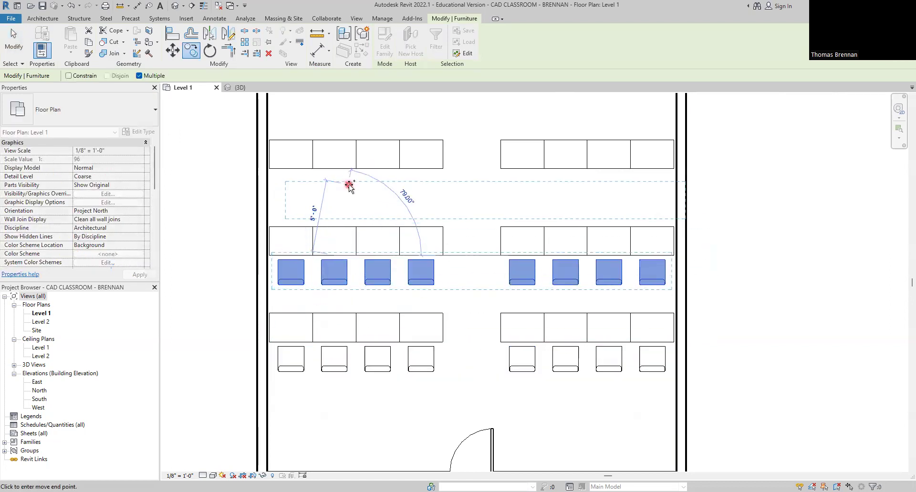
left_click(334, 168)
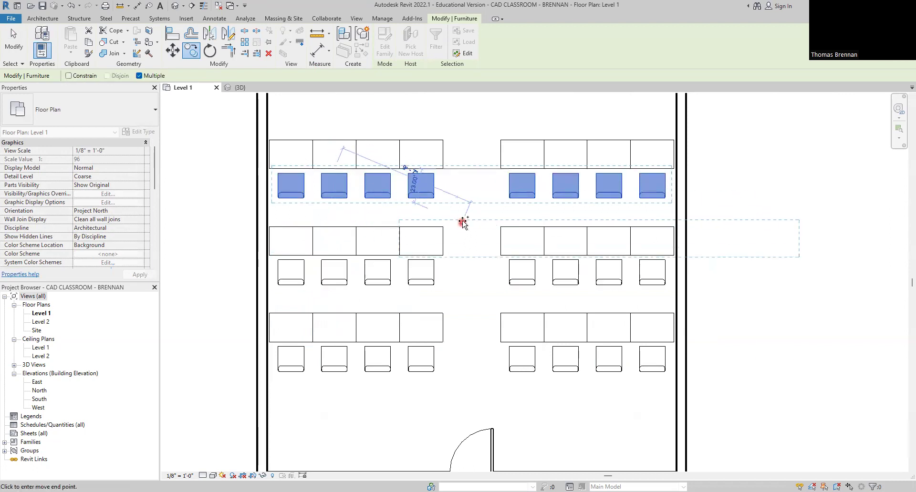
key("Escape")
key("Escape")
scroll(458, 228, "down", 2)
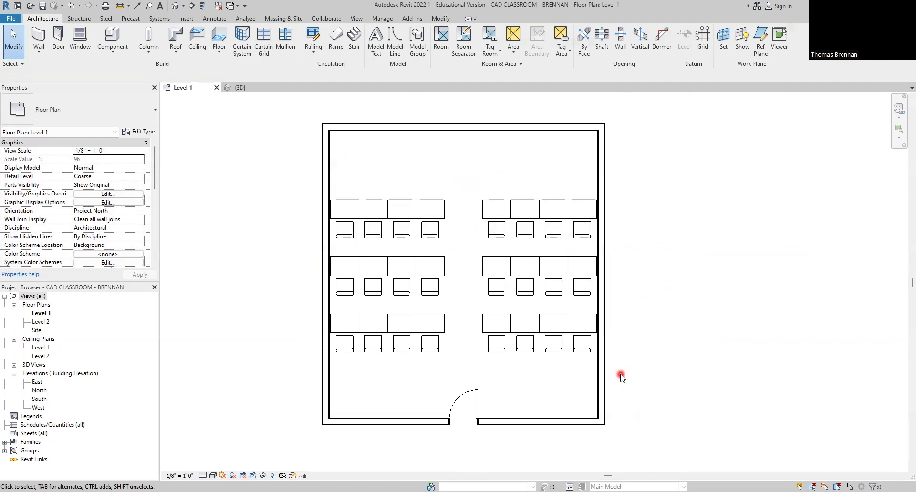
left_click(43, 7)
left_click(207, 398)
Step: Place a Dell_Flatpanel_Monitor_4519 at the centre of the westernmost table in the southernmost row
left_click(114, 42)
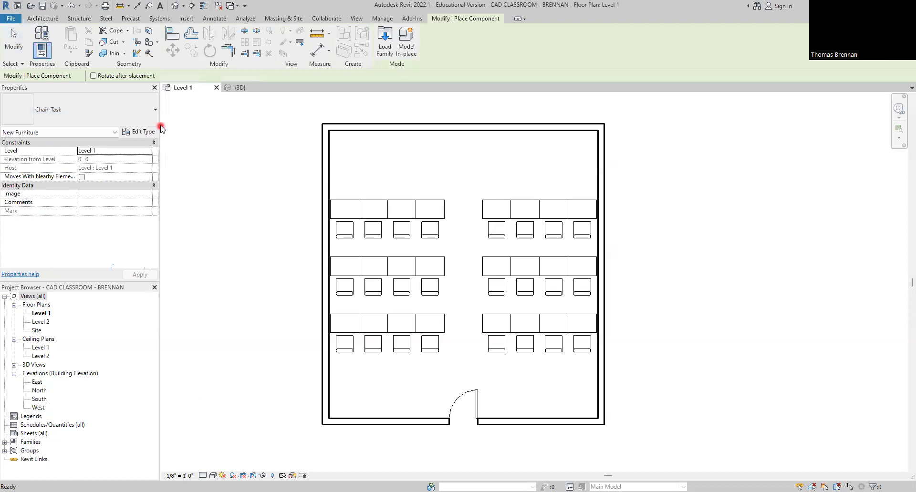
left_click(155, 111)
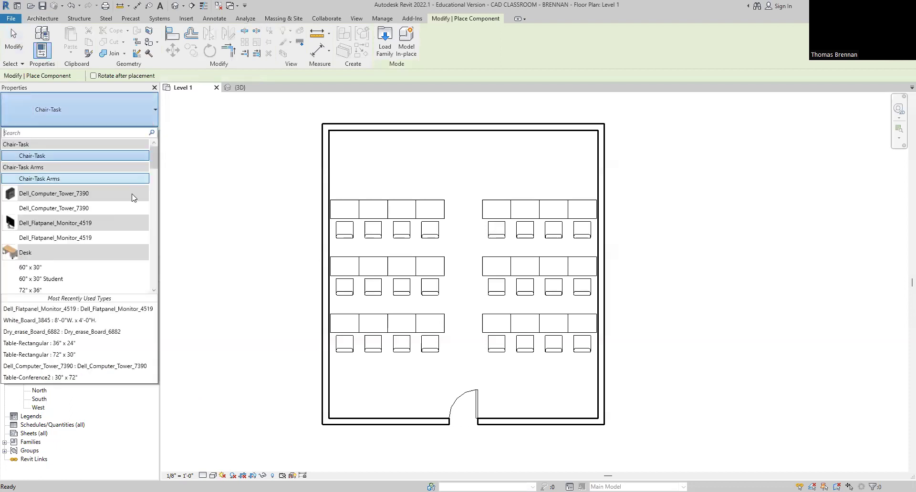
mouse_move(121, 211)
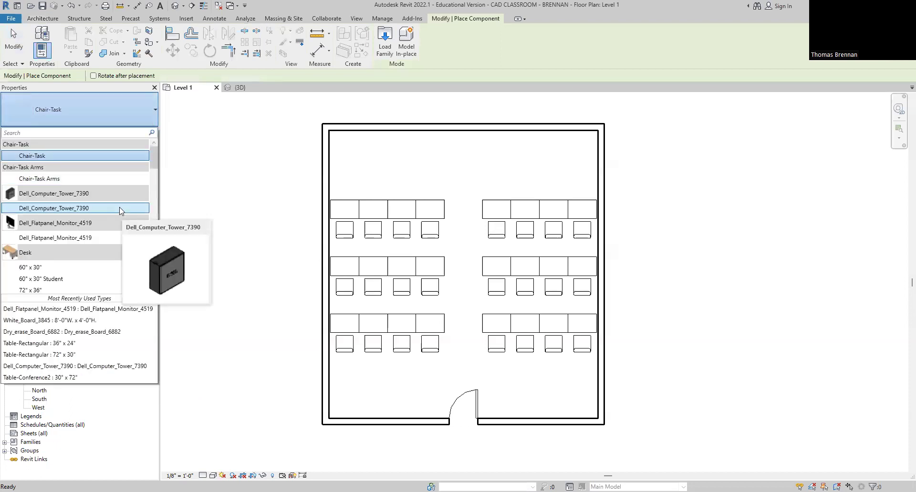
scroll(119, 210, "down", 1)
mouse_move(61, 204)
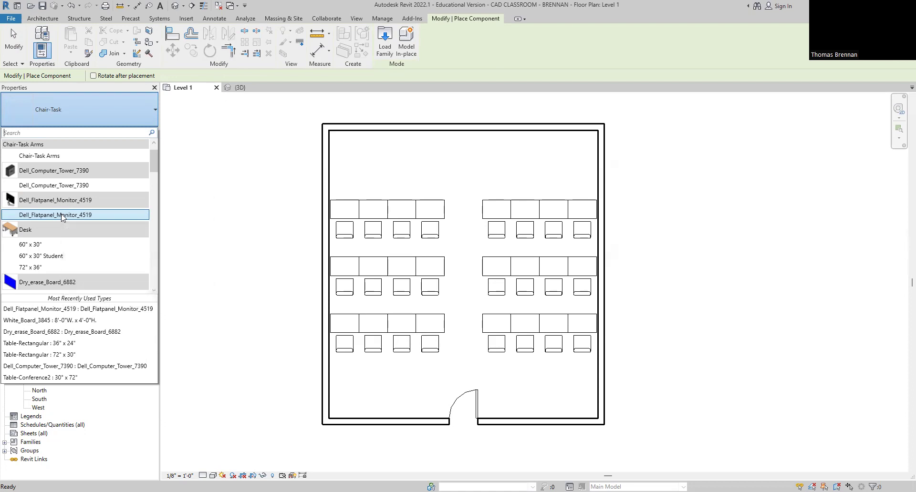
left_click(62, 214)
scroll(346, 414, "up", 5)
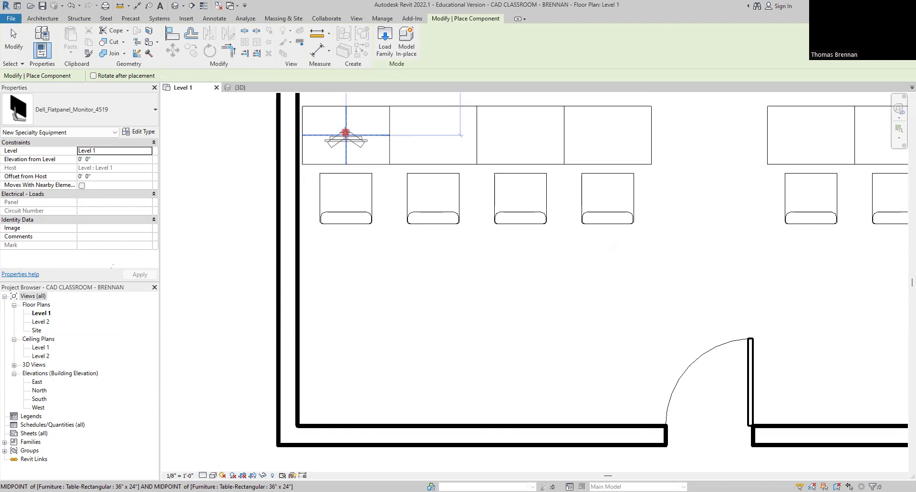
left_click(346, 133)
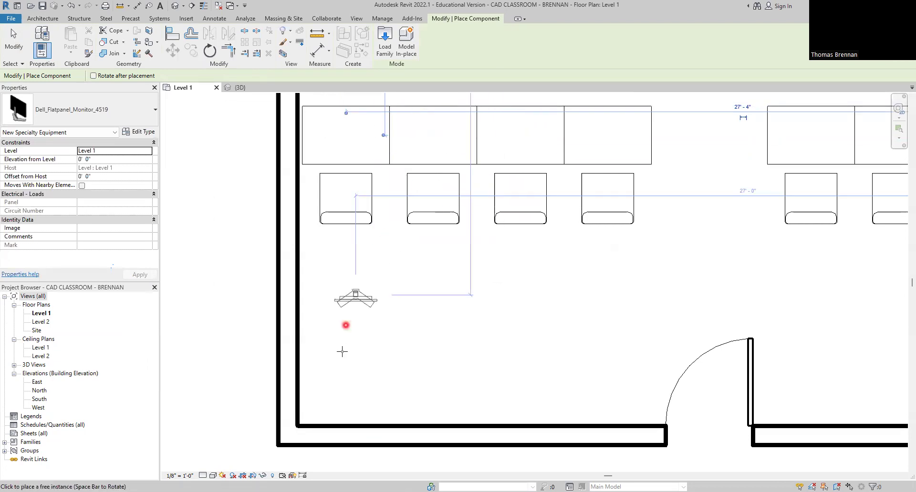
key("Escape")
key("Escape")
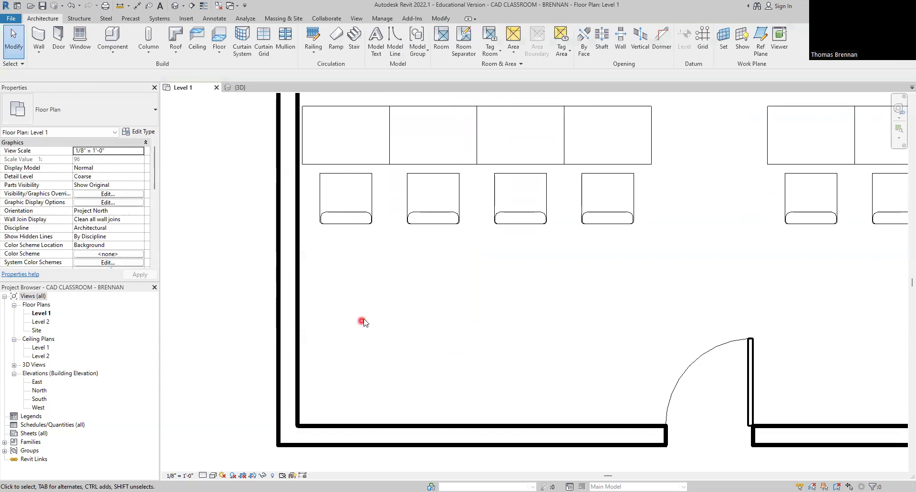
Step: Check the westernmost table for the placed monitor and undo the monitor placement
left_click(346, 138)
key("Escape")
left_click(349, 139)
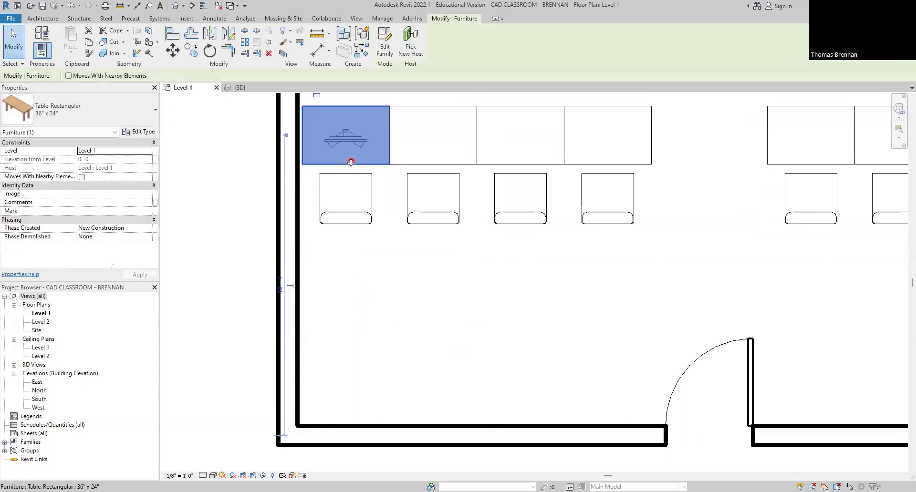
left_click(387, 214)
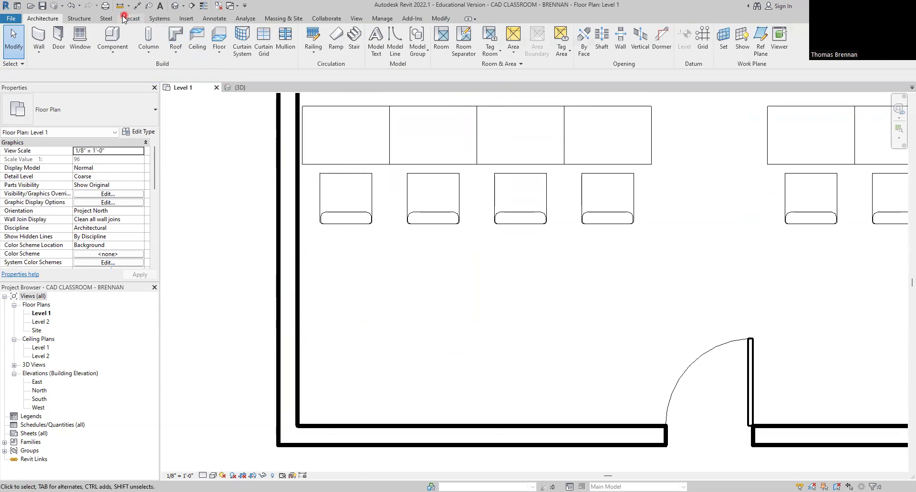
left_click(69, 6)
left_click(390, 330)
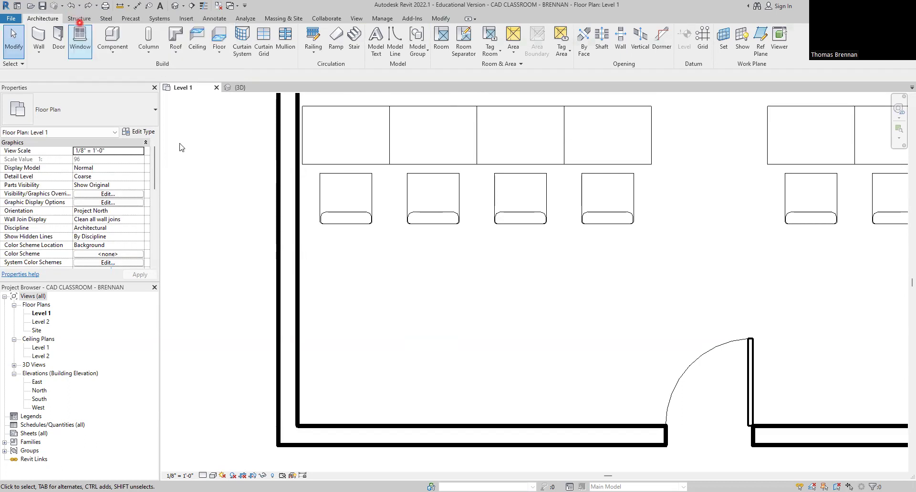
left_click(344, 137)
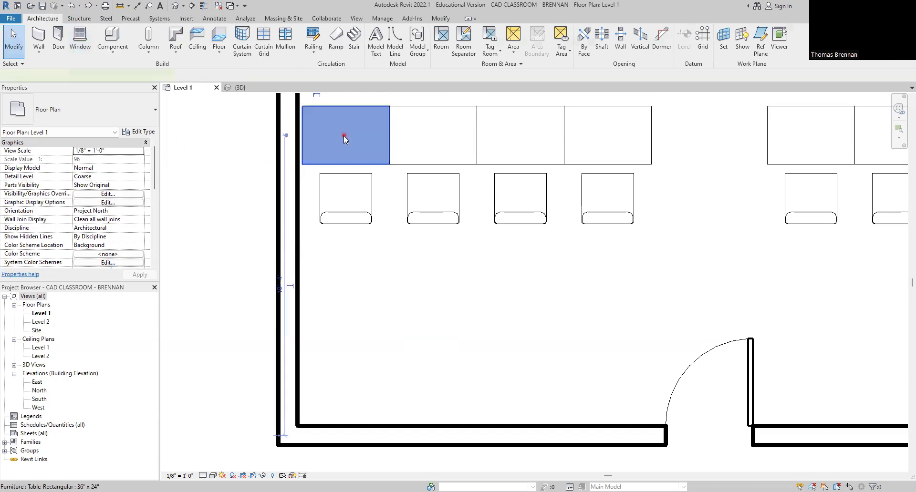
left_click(399, 256)
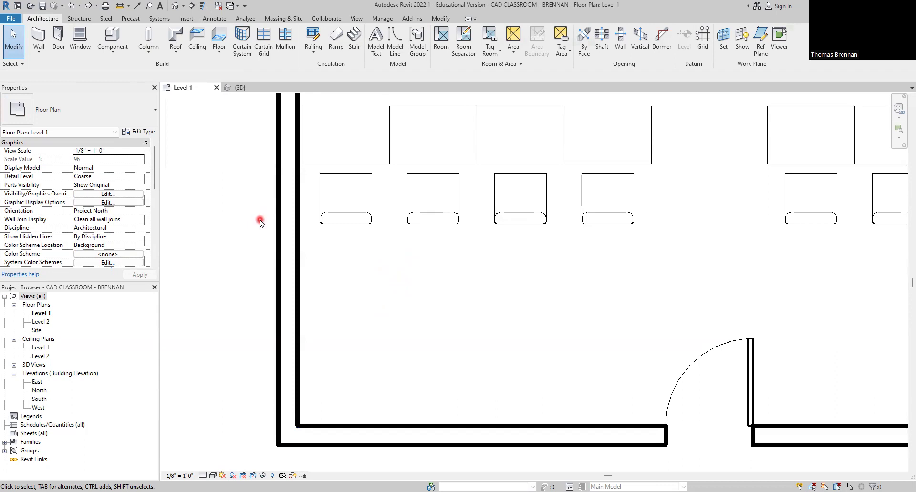
Step: Place Dell_Flatpanel_Monitor_4519 components with a 2.5-foot offset from host at the centres of the four west tables in the southernmost row
left_click(113, 39)
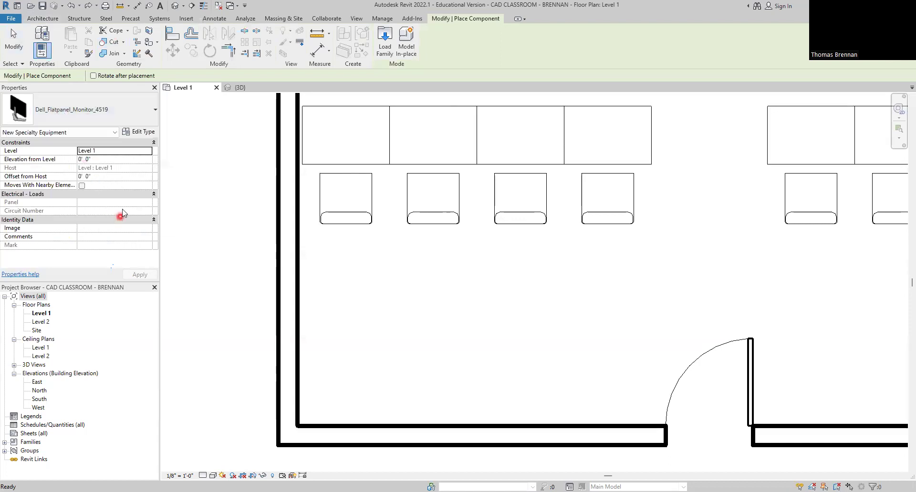
left_click(103, 176)
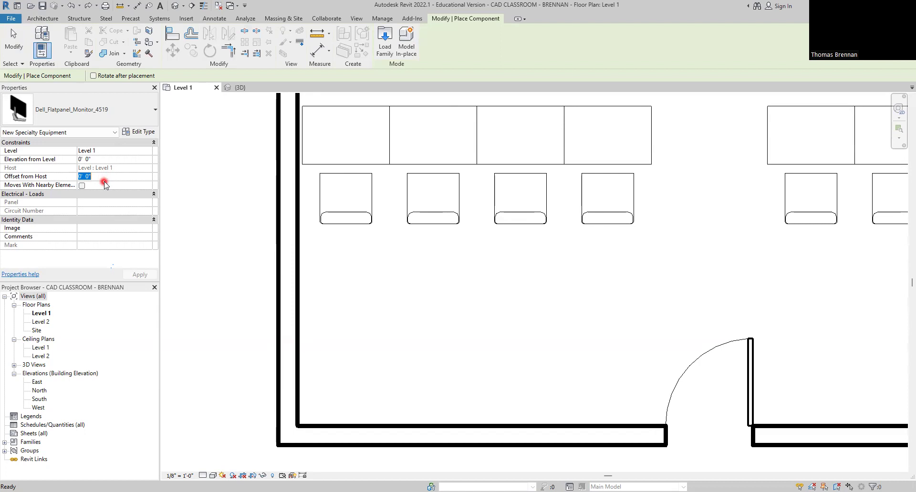
type("2.5")
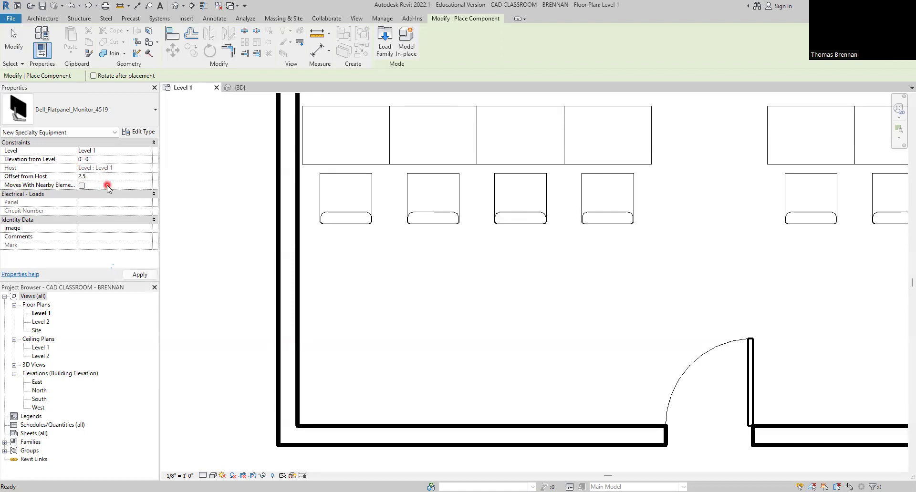
left_click(95, 178)
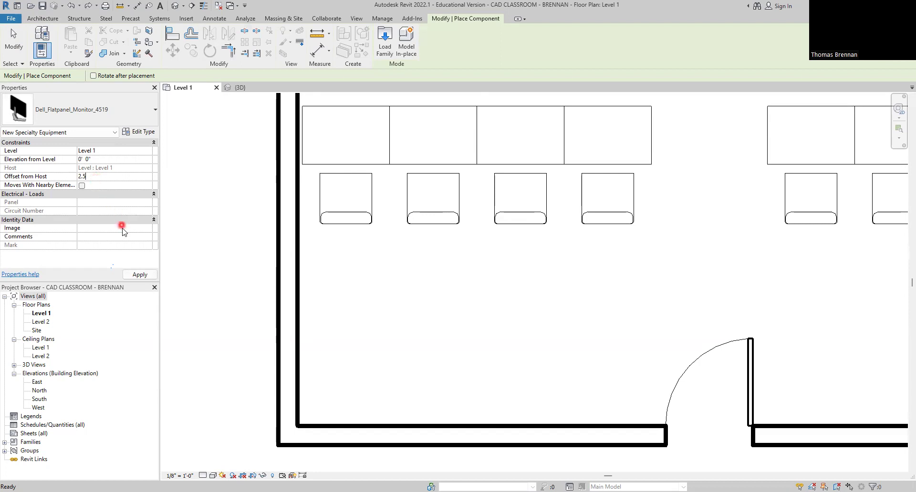
left_click(137, 275)
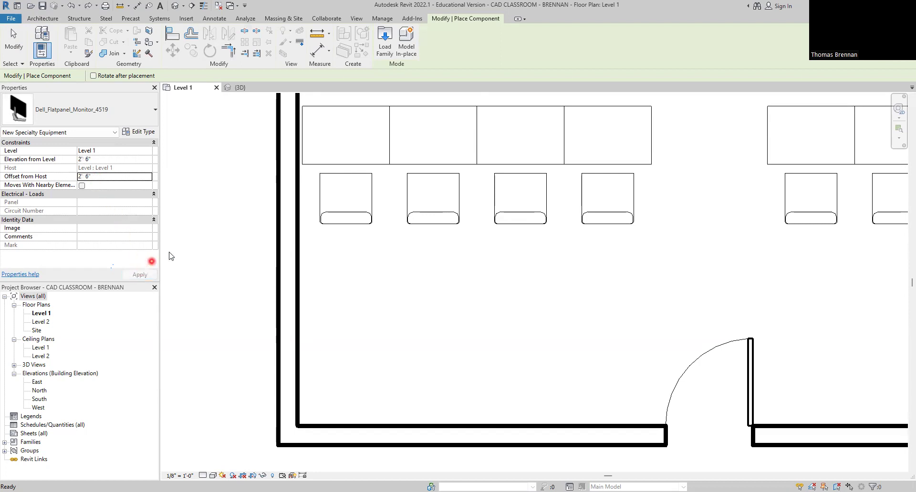
left_click(345, 132)
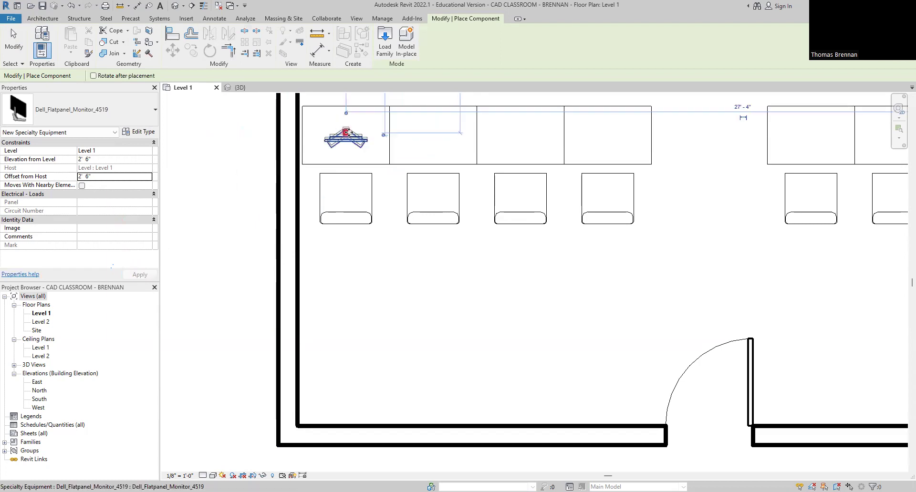
left_click(433, 135)
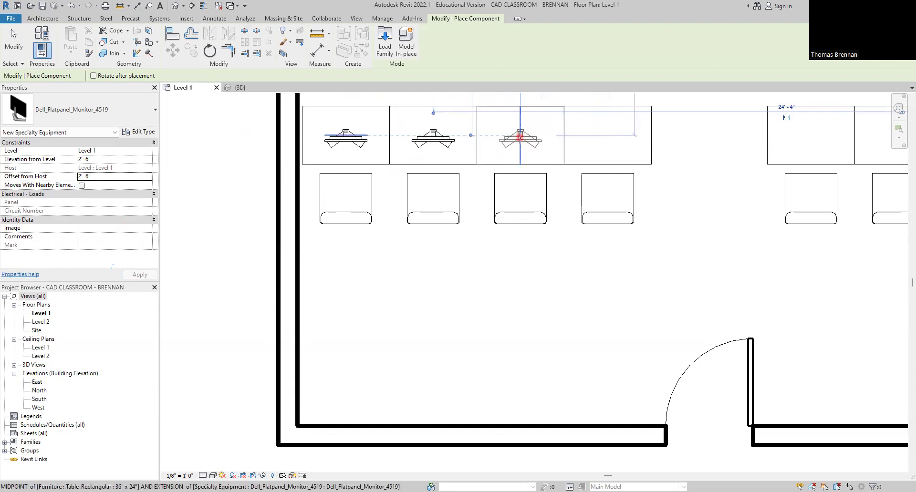
left_click(520, 137)
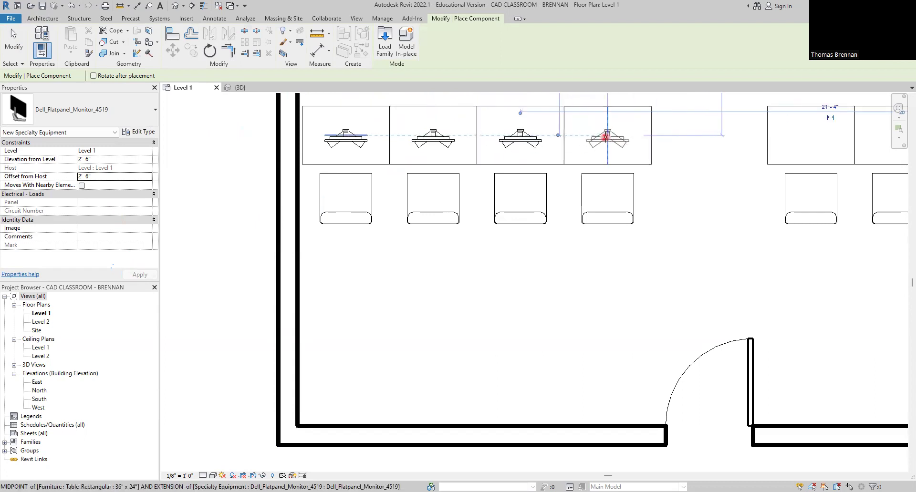
left_click(606, 137)
Step: Place four more monitors at the centres of the east tables in the southernmost row, aligned with the west monitors
scroll(648, 244, "down", 2)
middle_click_drag(647, 247, 373, 395)
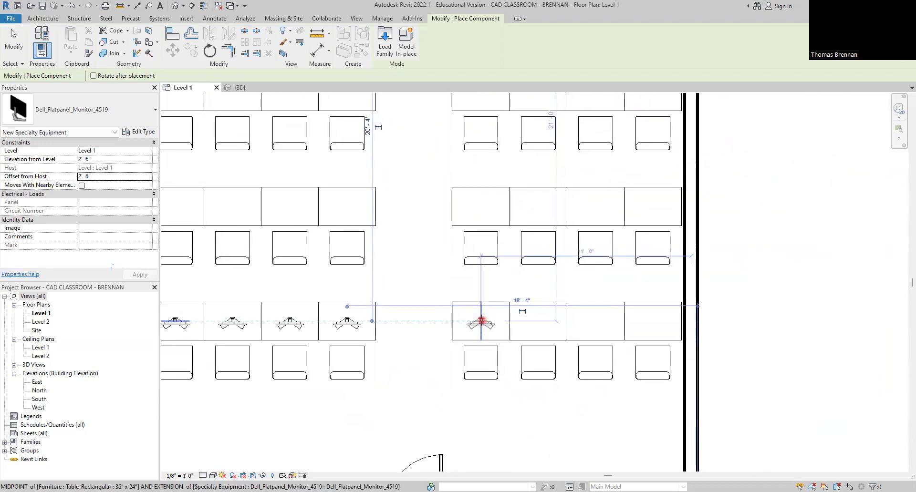
left_click(481, 320)
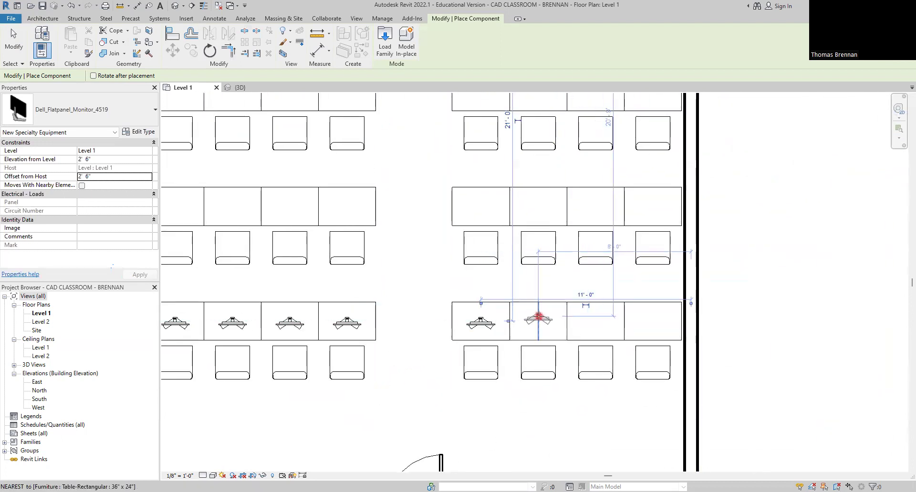
left_click(538, 318)
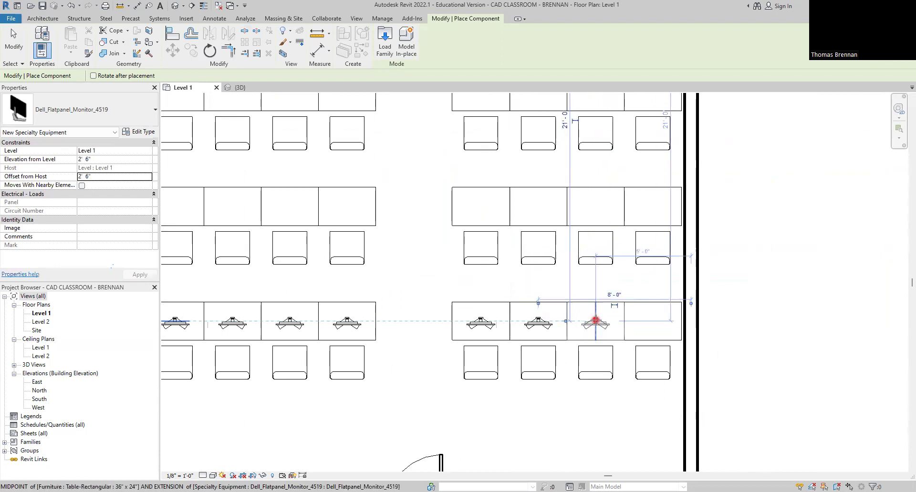
left_click(595, 321)
left_click(653, 322)
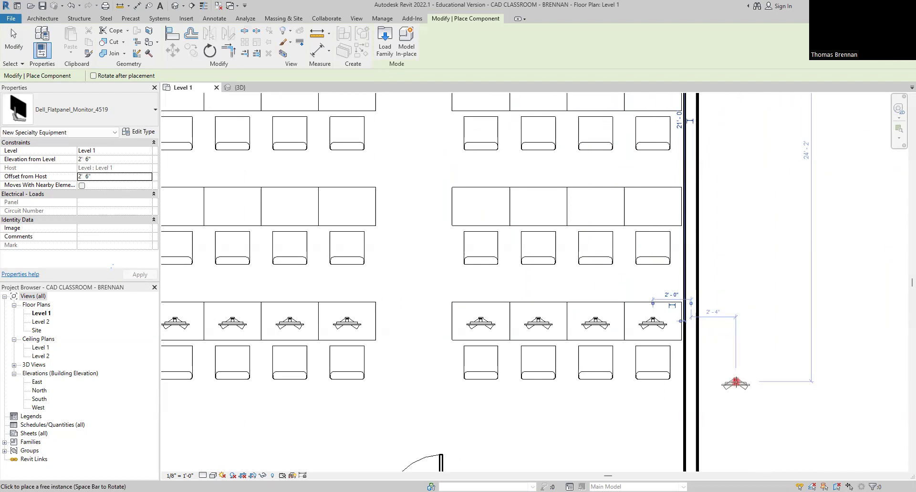
key("Escape")
key("Escape")
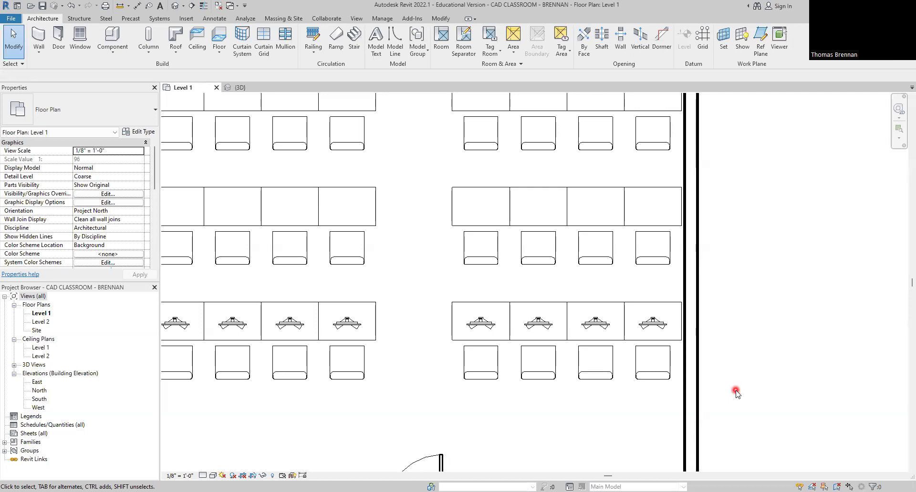
Step: Copy all monitors visible in the view to the middle and northern table rows, using a table's south-edge midpoint as the base point
scroll(500, 403, "down", 1)
middle_click_drag(471, 433, 551, 417)
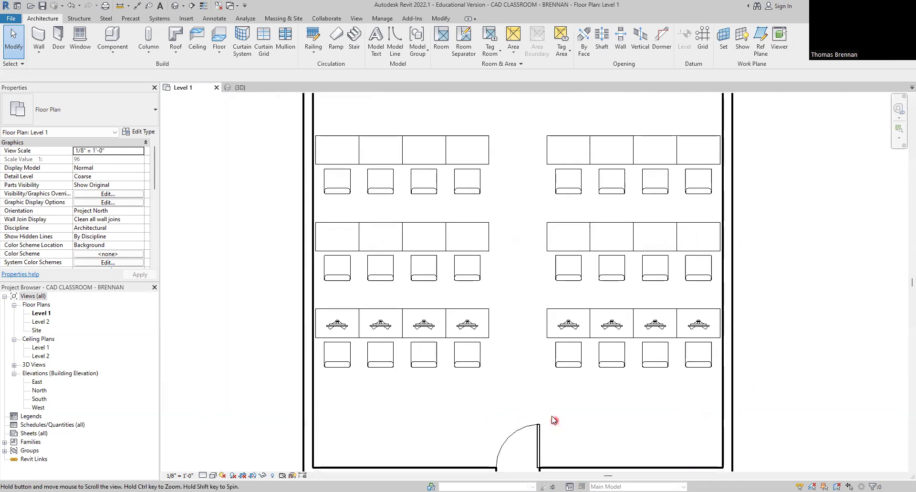
scroll(480, 377, "up", 2)
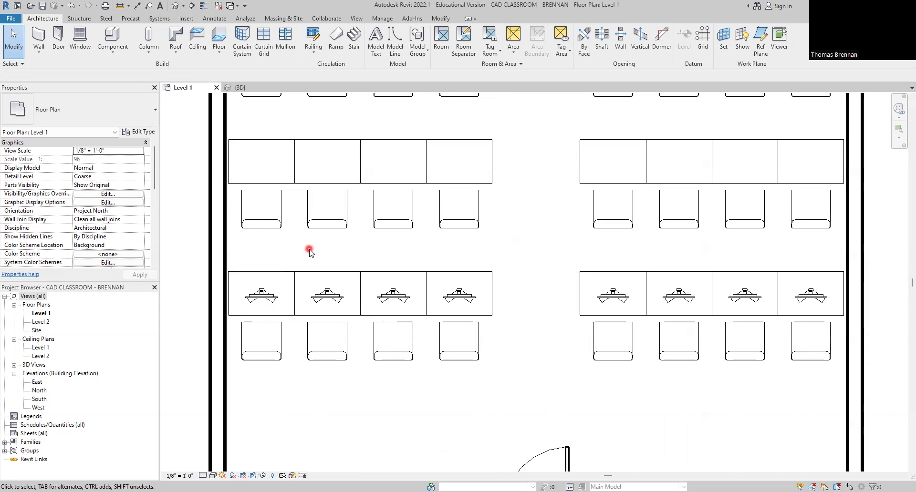
left_click(269, 294)
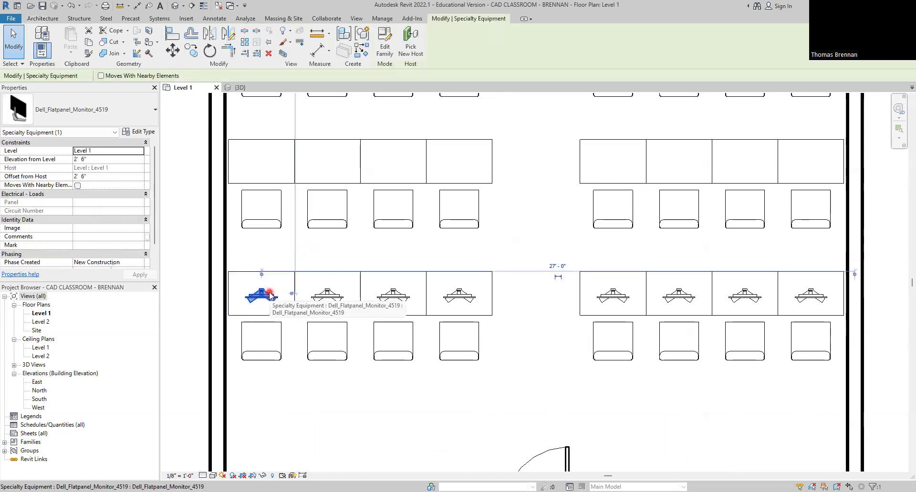
right_click(270, 294)
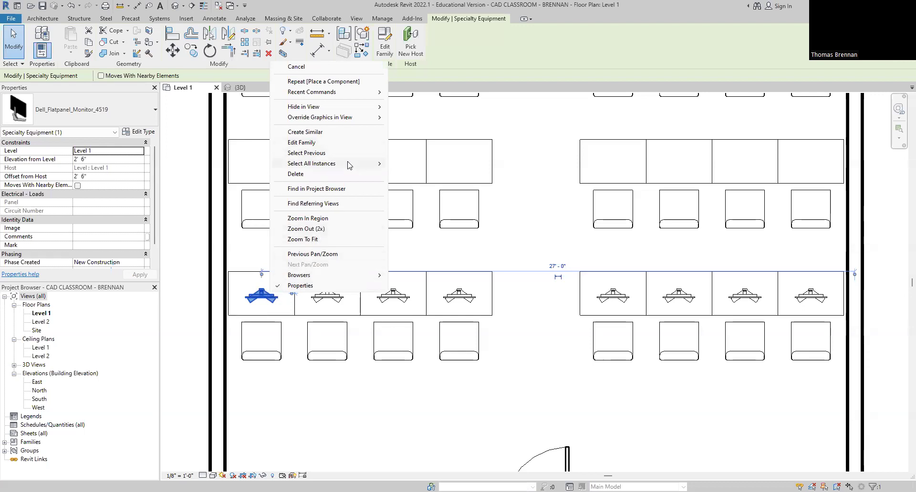
mouse_move(348, 163)
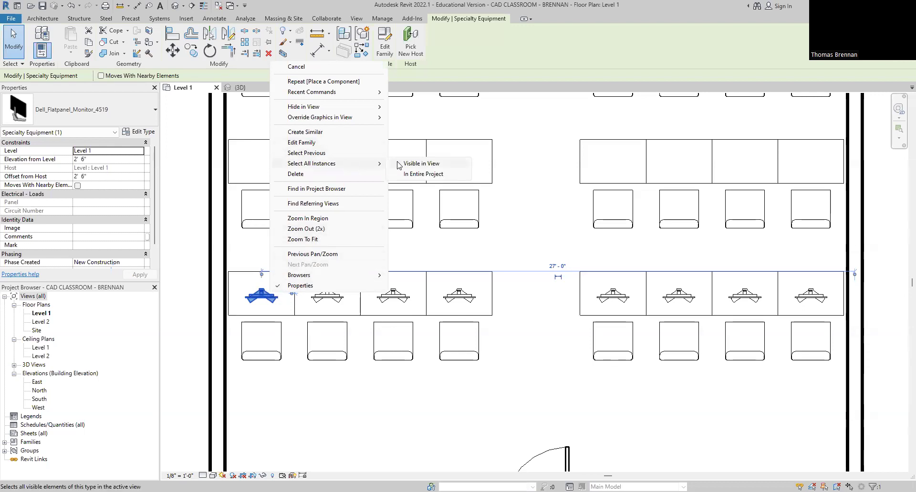
left_click(428, 166)
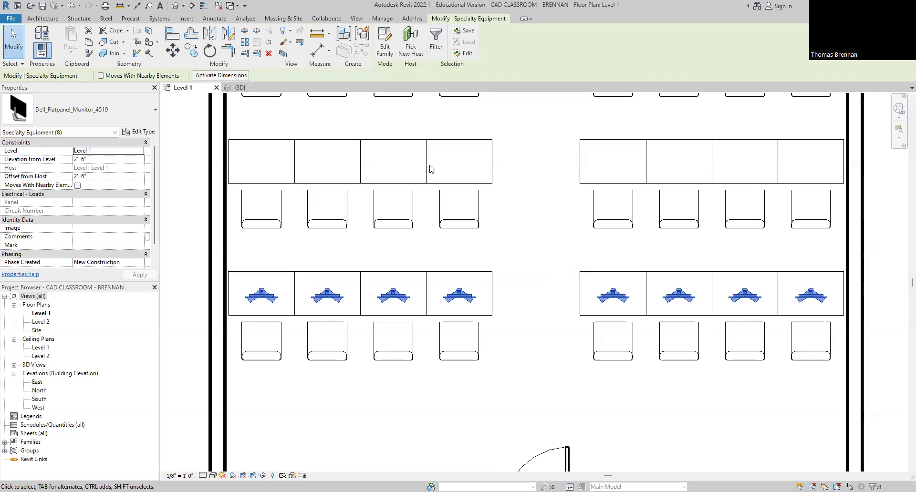
left_click(197, 54)
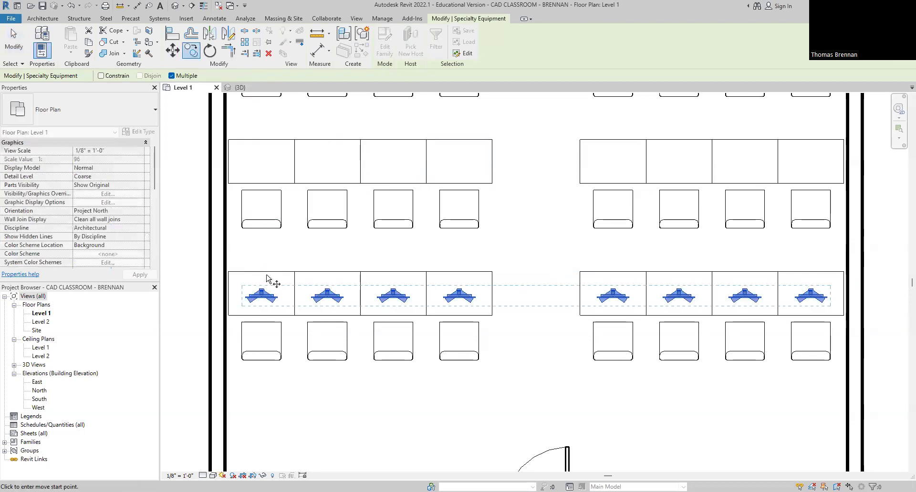
left_click(262, 316)
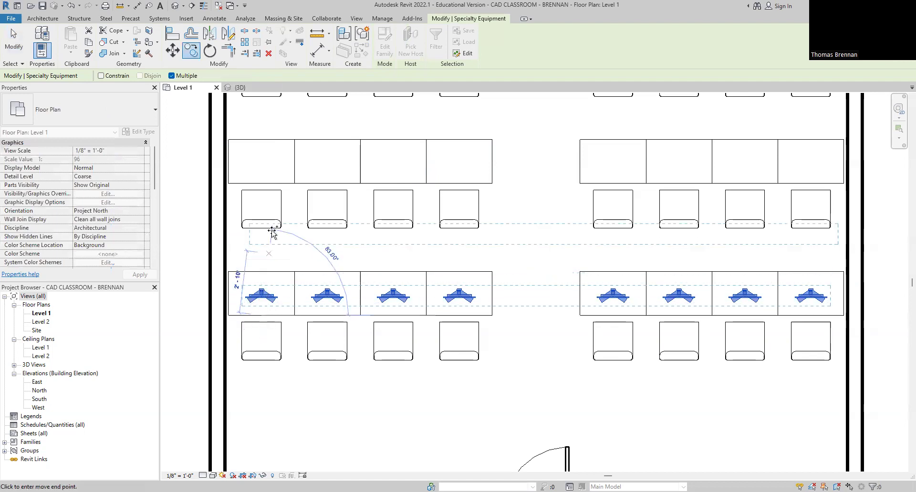
left_click(262, 183)
scroll(310, 231, "down", 2)
middle_click_drag(315, 262, 301, 340)
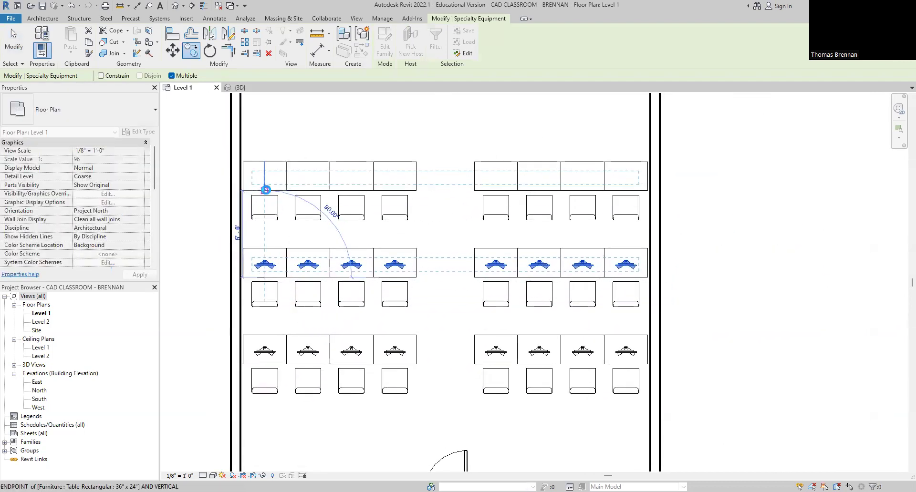
left_click(262, 190)
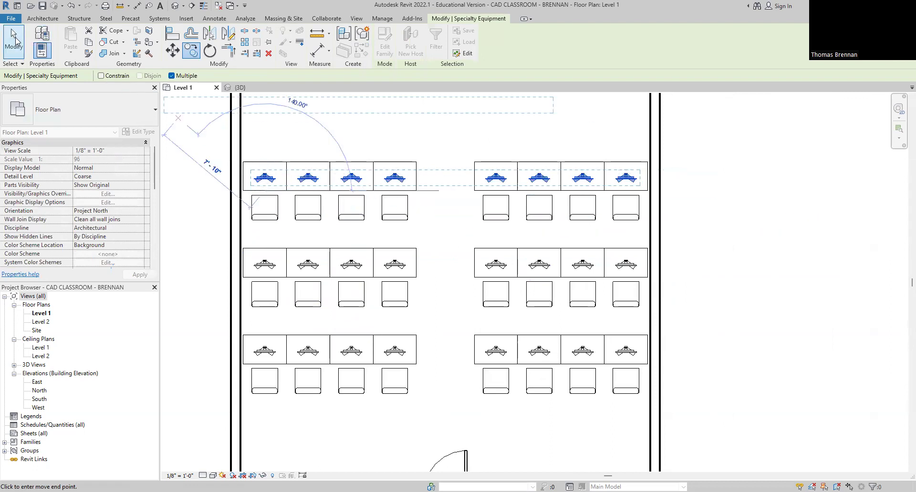
left_click(13, 42)
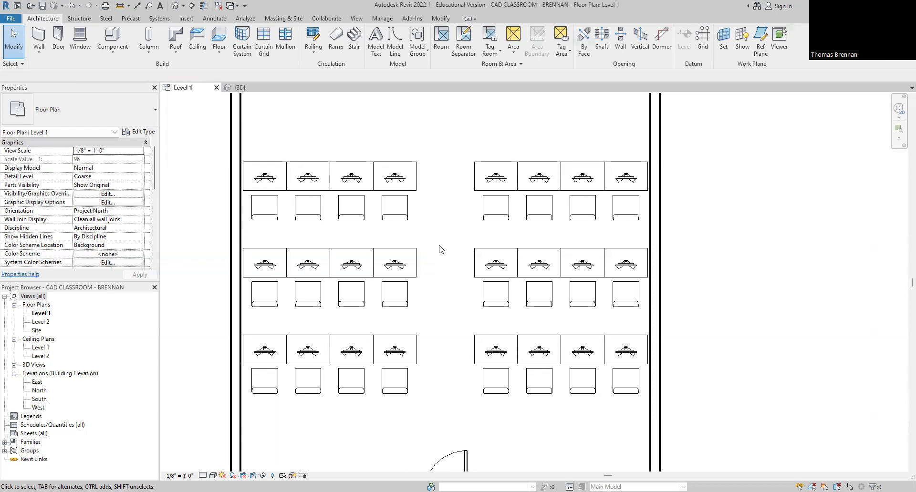
Step: Create a perspective camera view from the room's southwest corner, aimed at the northeast part of the north wall
scroll(440, 249, "down", 2)
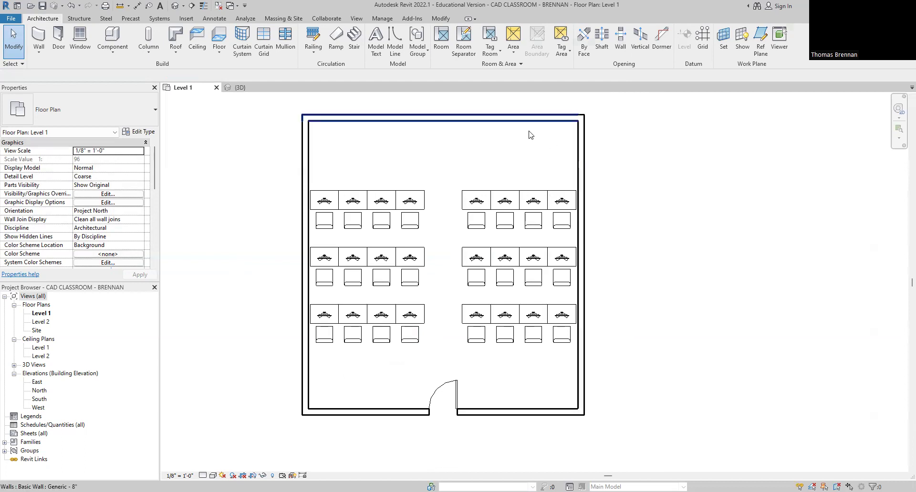
left_click(184, 7)
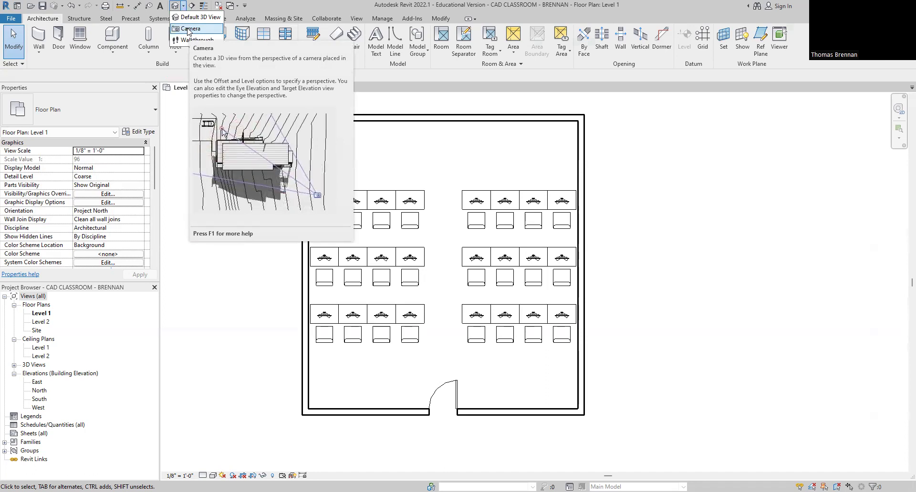
left_click(188, 30)
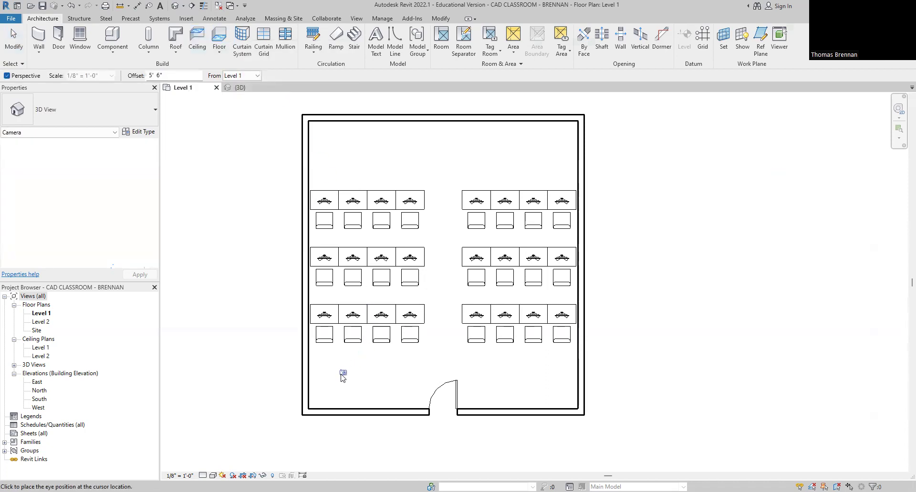
left_click(320, 400)
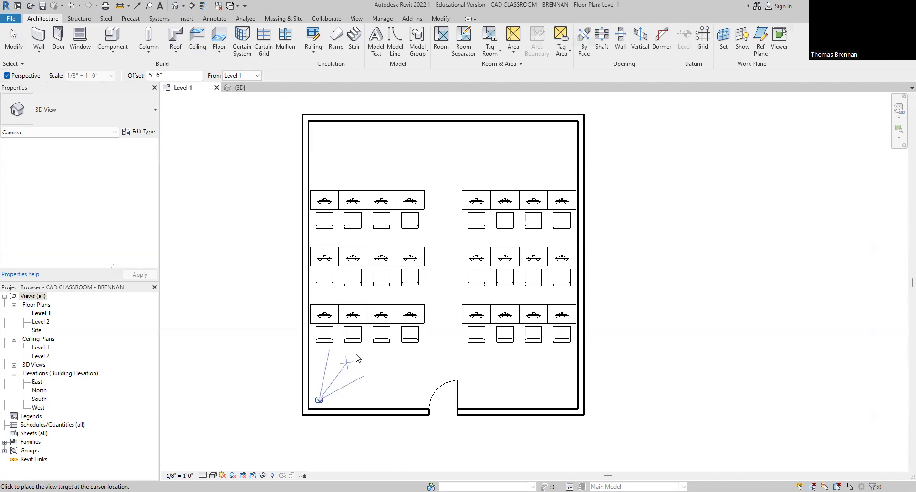
left_click(520, 142)
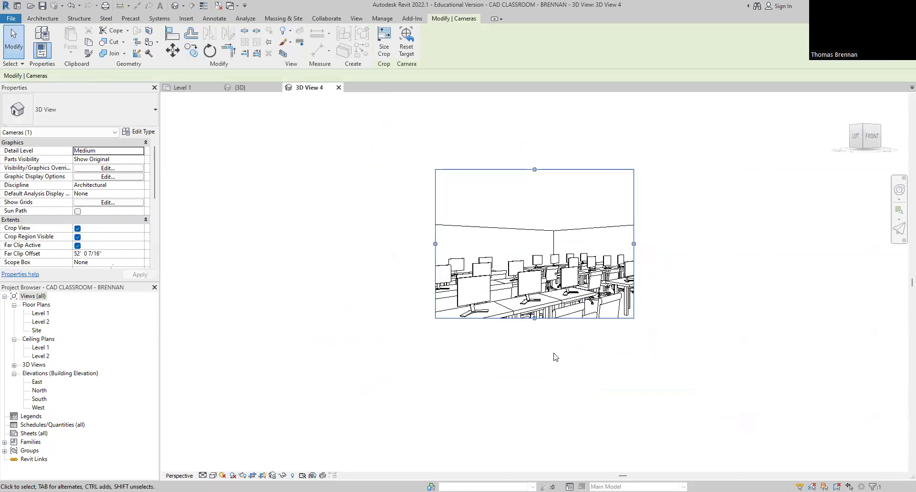
Step: Enlarge the camera view's crop region downward and to both sides to take in more of the tables and chairs
scroll(555, 356, "up", 1)
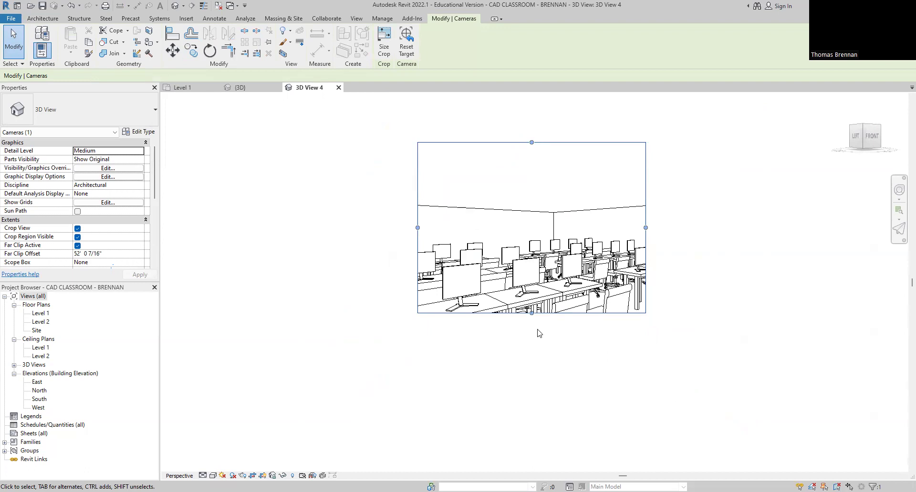
left_click_drag(532, 313, 534, 364)
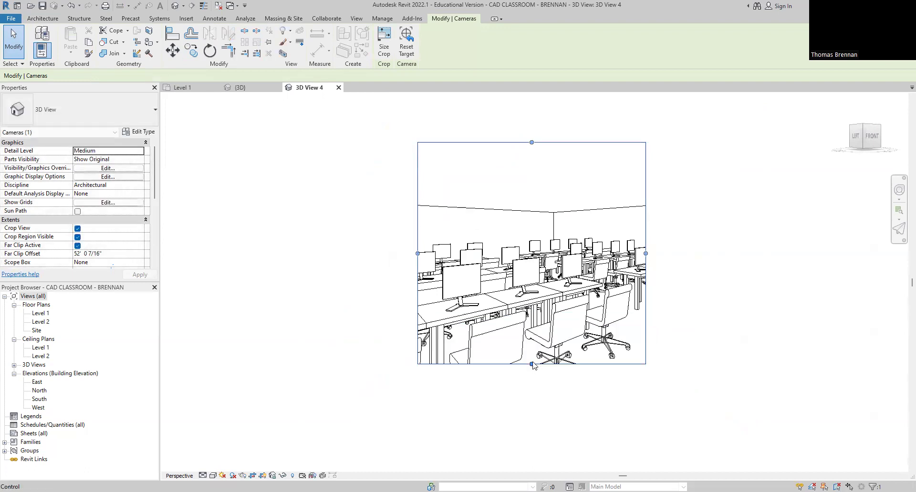
left_click_drag(416, 254, 340, 253)
left_click_drag(646, 253, 726, 253)
left_click_drag(533, 364, 530, 409)
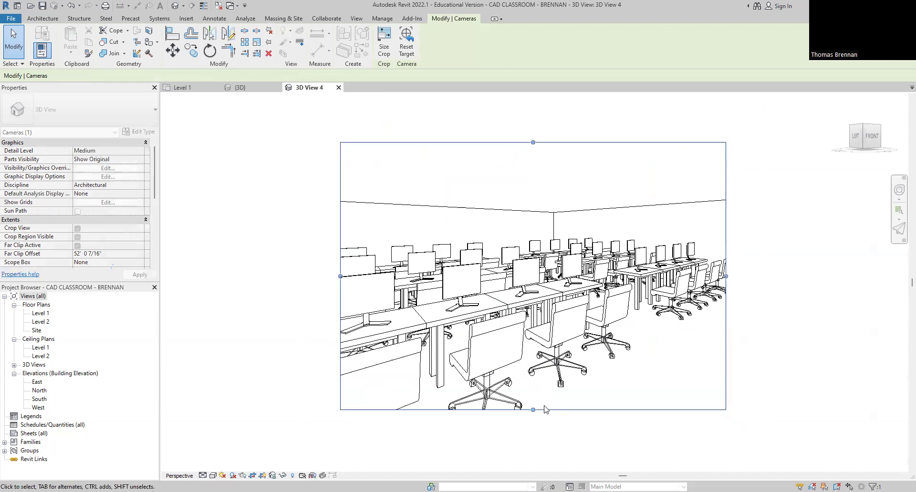
Step: Extend the camera view's crop region upward, and widen it slightly further on the right, bottom and left edges
scroll(554, 337, "down", 1)
middle_click_drag(554, 336, 508, 393)
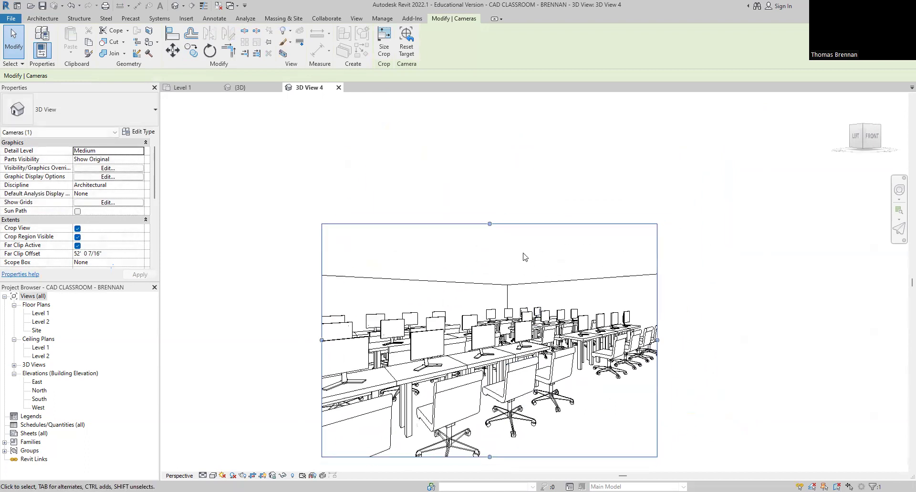
left_click_drag(489, 225, 489, 194)
scroll(522, 230, "down", 2)
middle_click_drag(523, 236, 540, 203)
scroll(604, 291, "up", 2)
left_click_drag(652, 260, 685, 260)
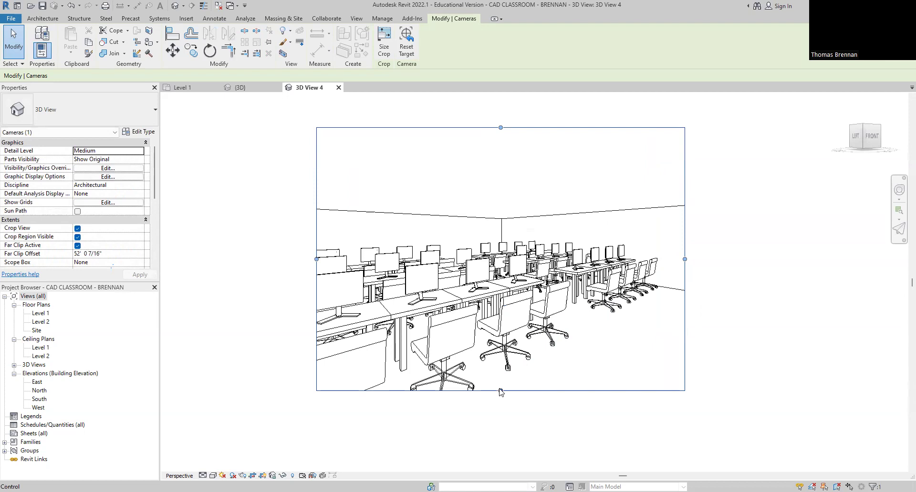
left_click_drag(501, 390, 500, 409)
left_click_drag(316, 267, 296, 268)
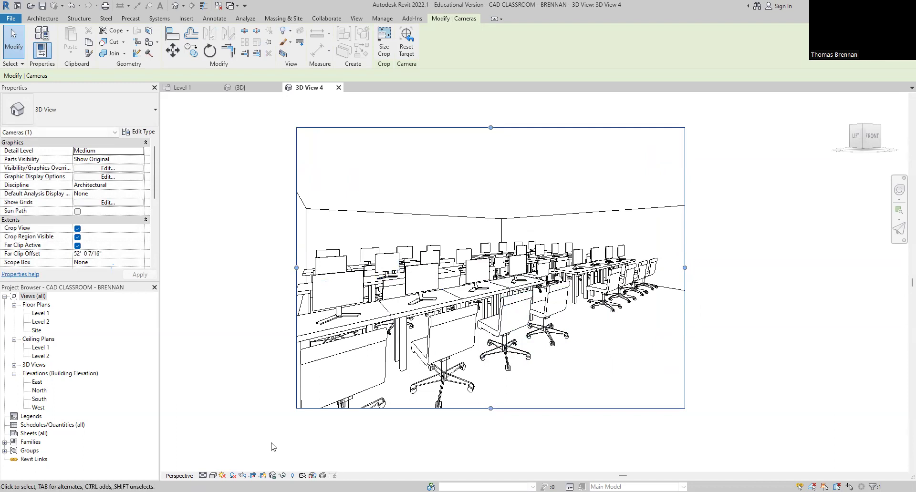
Step: Set the camera view's visual style to Realistic, and return to the Level 1 floor plan with the camera deselected
left_click(213, 476)
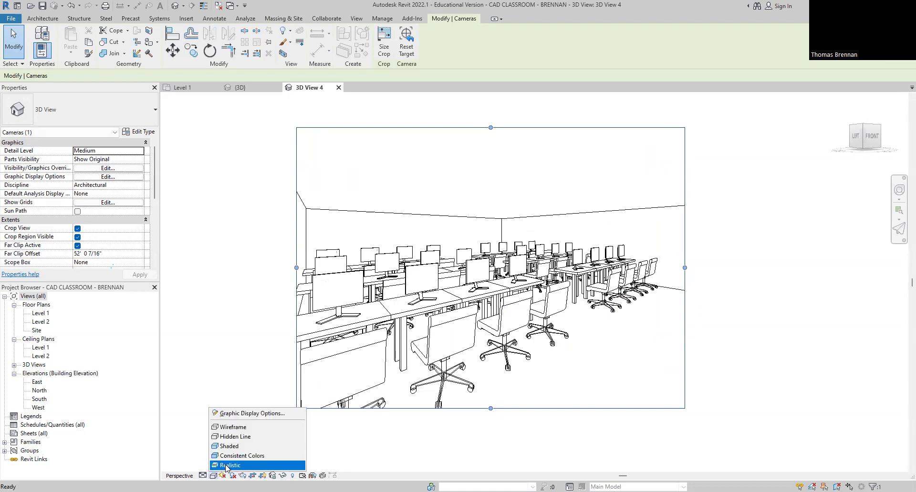
left_click(233, 466)
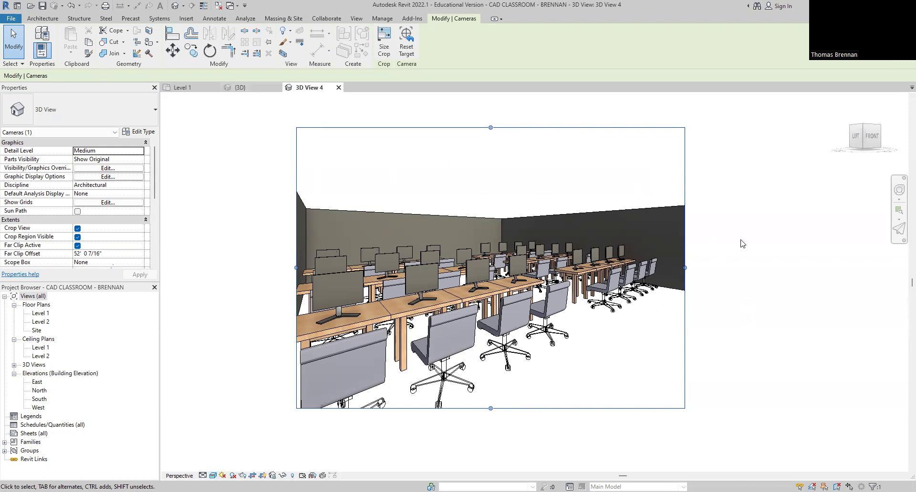
left_click(182, 89)
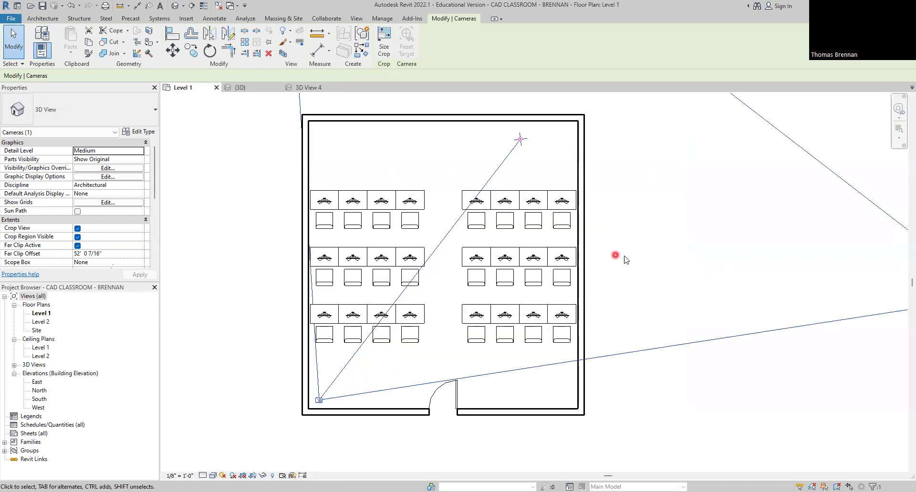
left_click(637, 288)
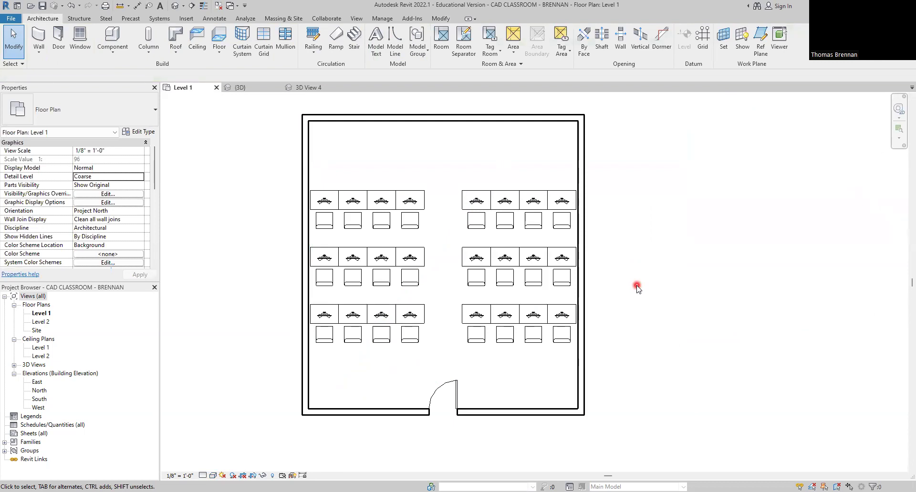
left_click(13, 44)
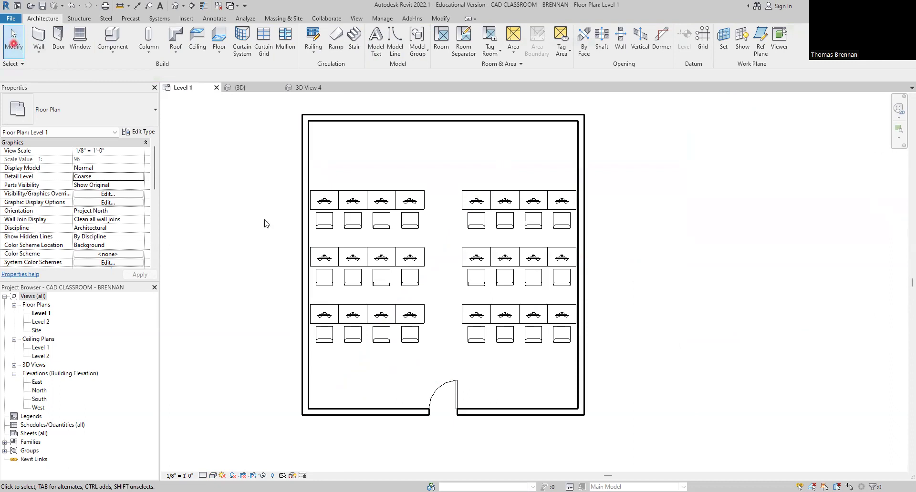
left_click(338, 299)
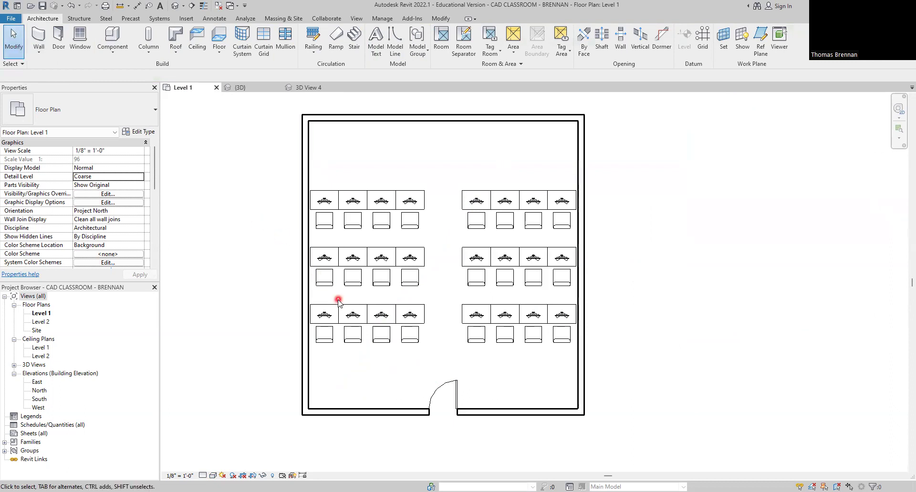
middle_click_drag(666, 289, 662, 296)
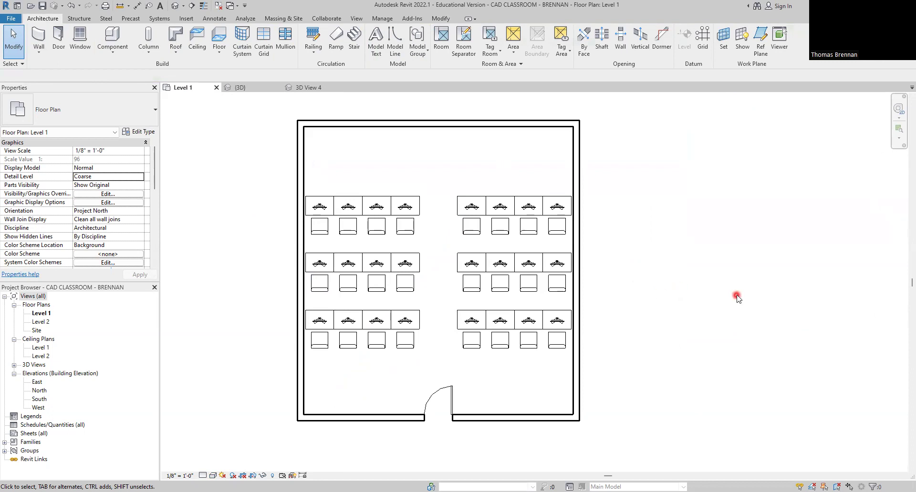
Step: Create a Wood Truss Joist 12" - Carpet Finish floor with a rectangular boundary along the outer wall corners, and show it in the camera view
left_click(218, 46)
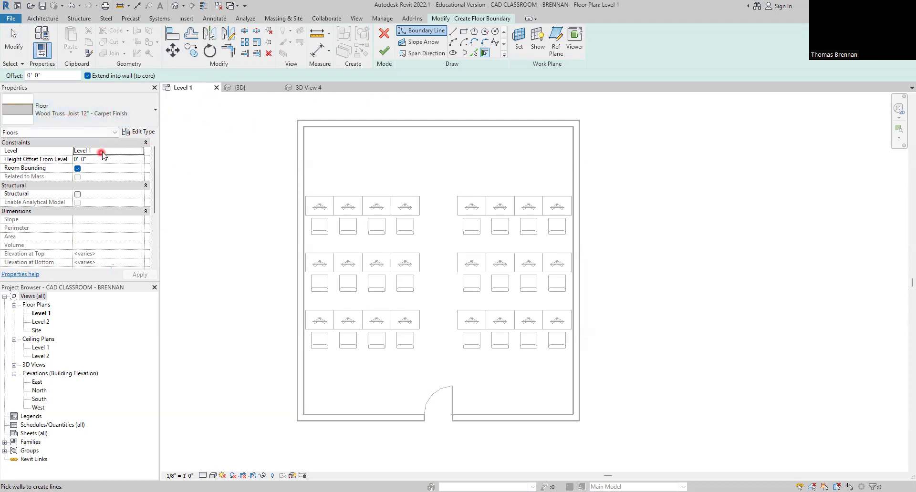
left_click(463, 32)
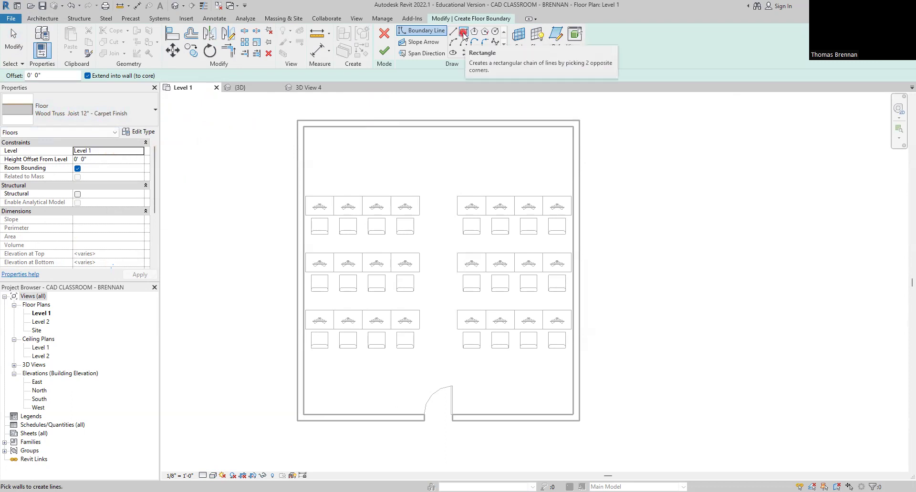
left_click(453, 32)
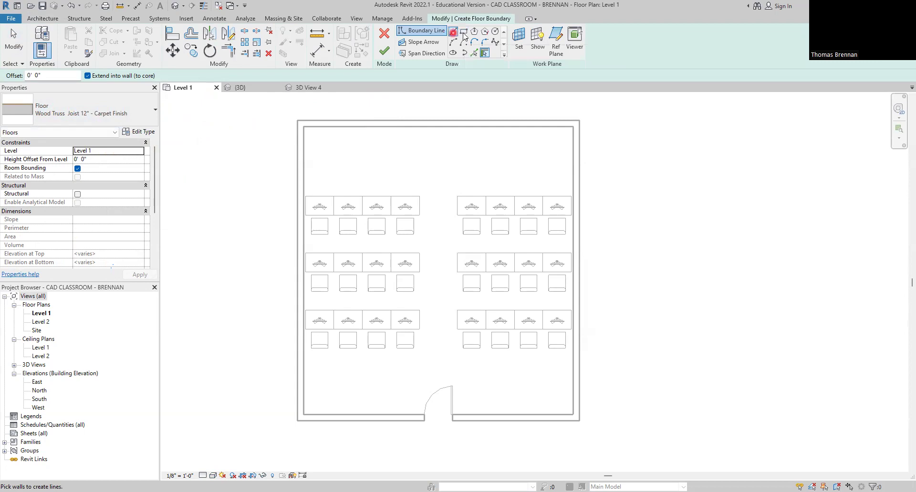
left_click(464, 33)
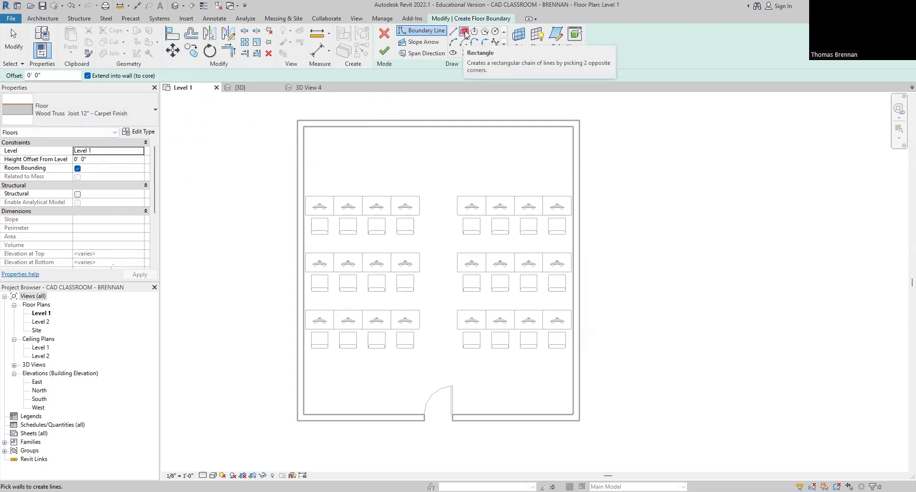
left_click(465, 32)
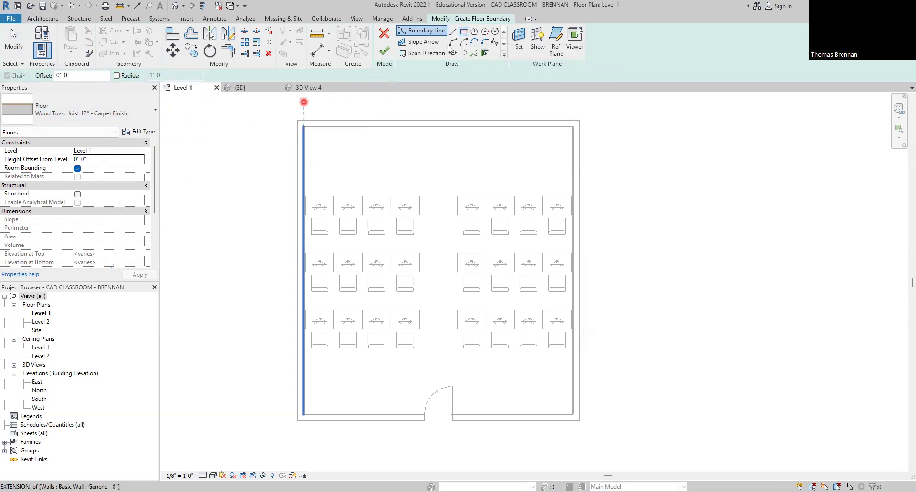
left_click(298, 119)
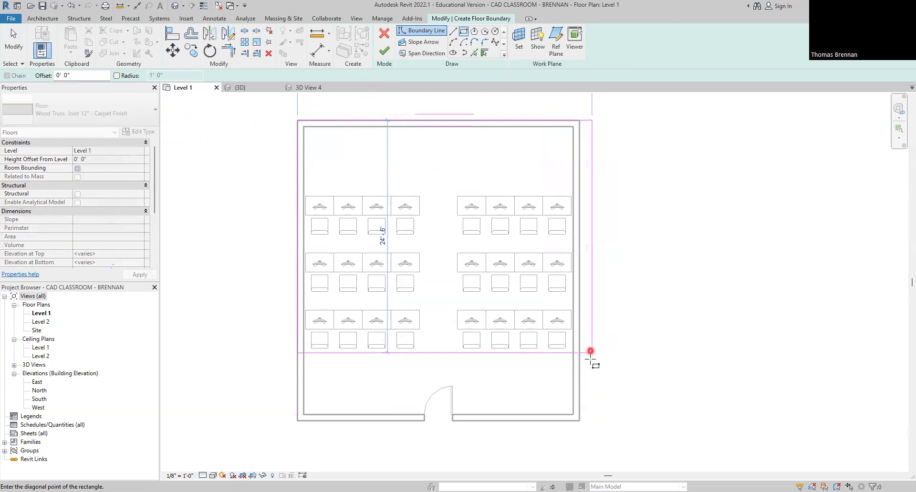
left_click(579, 422)
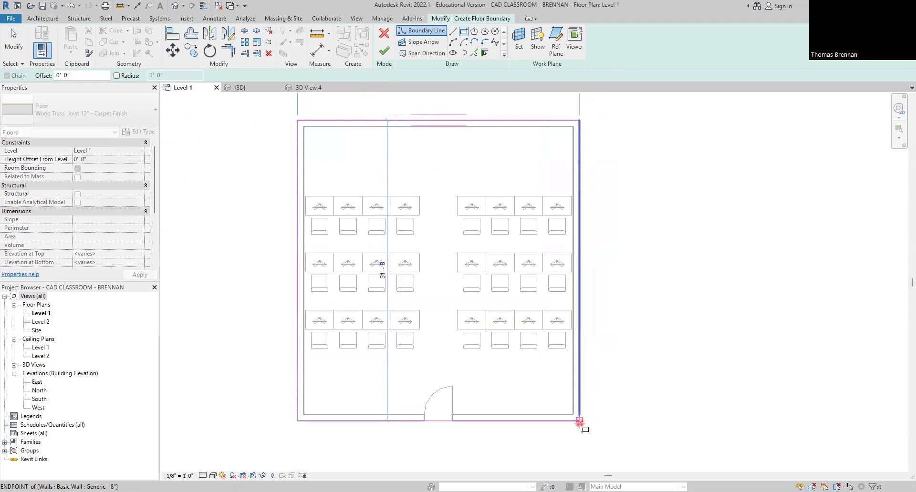
left_click(580, 421)
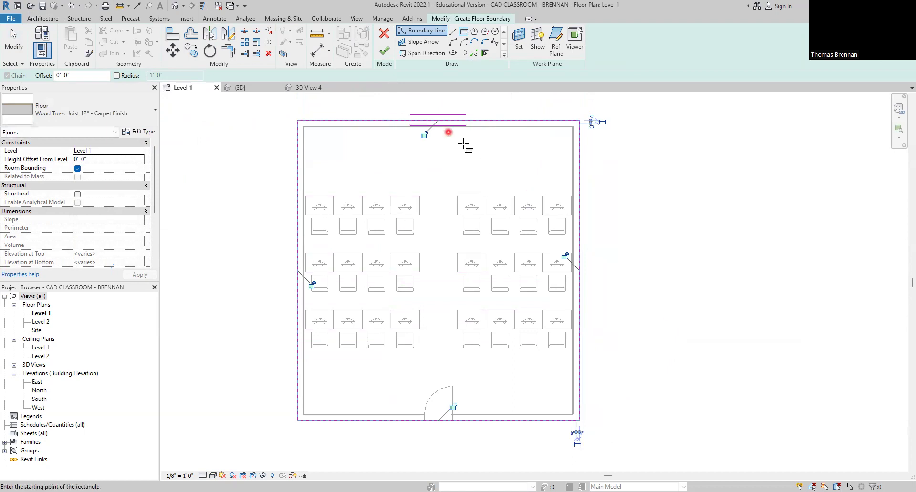
left_click(385, 54)
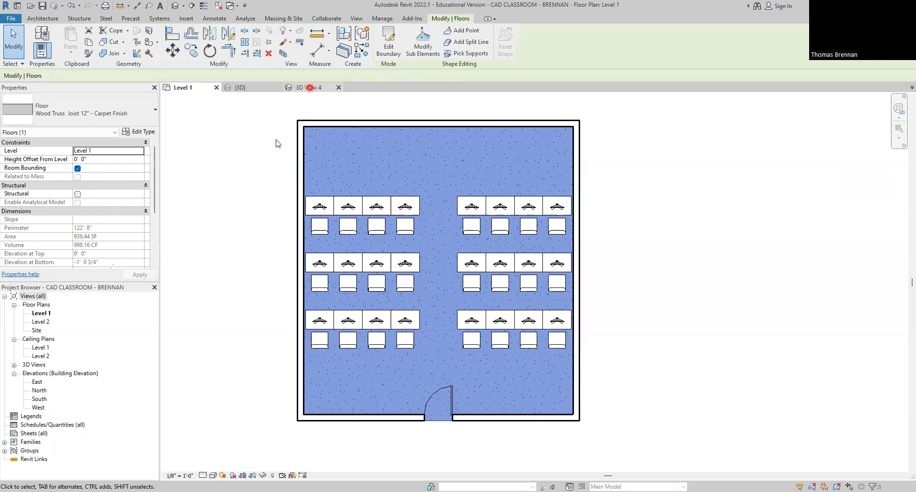
left_click(310, 87)
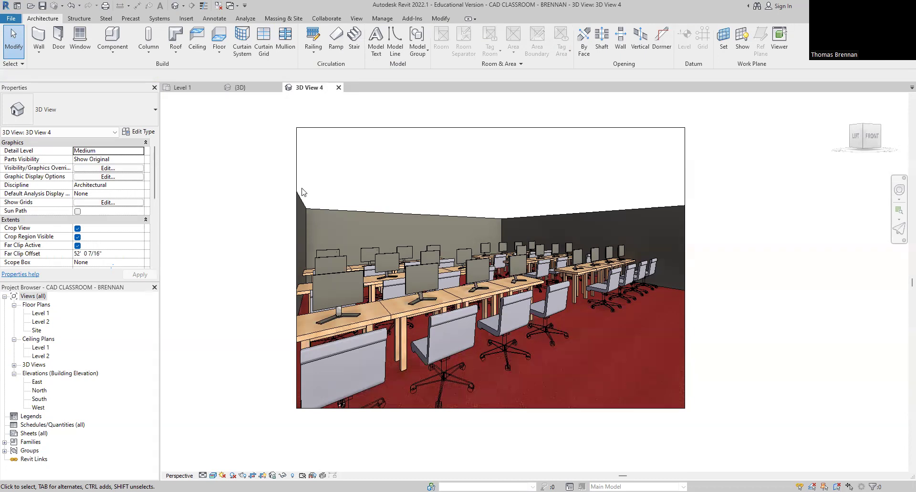
Step: On the Level 1 ceiling plan, sketch a rectangular 2' x 2' ACT System ceiling along the inner wall faces, and show it in the camera view
left_click(41, 324)
double_click(41, 350)
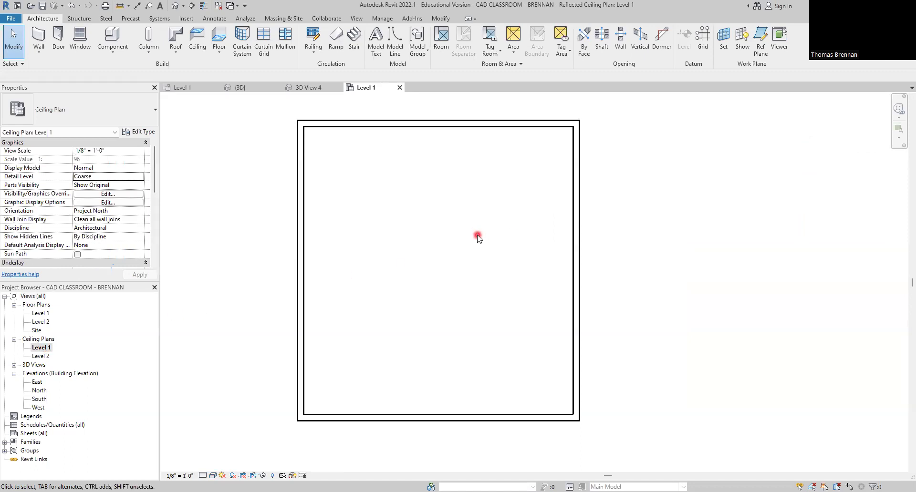
scroll(478, 237, "down", 1)
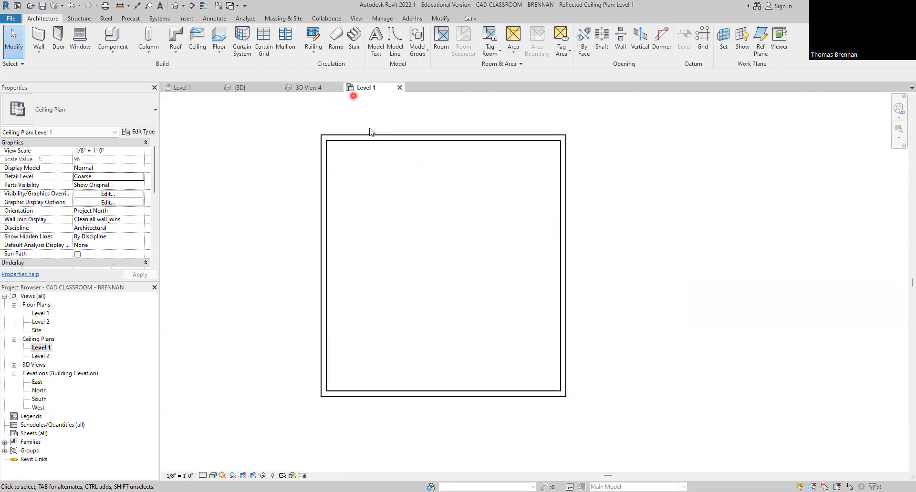
left_click(198, 42)
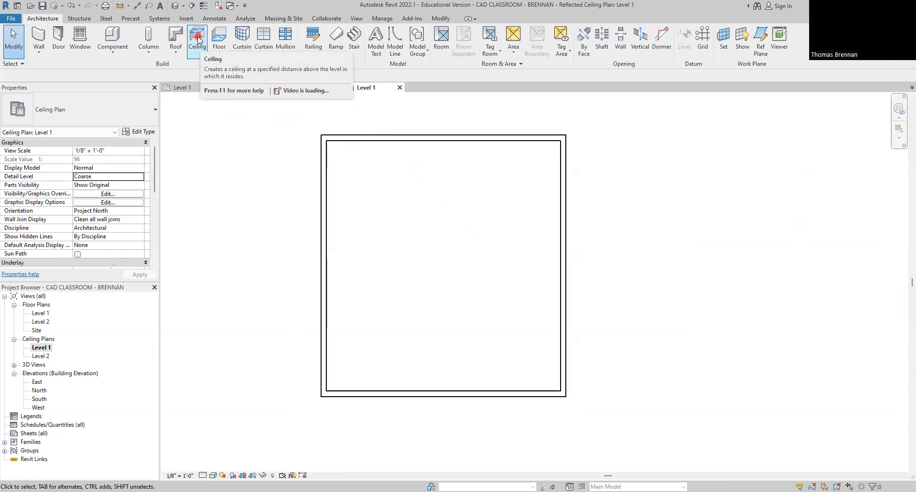
left_click(197, 40)
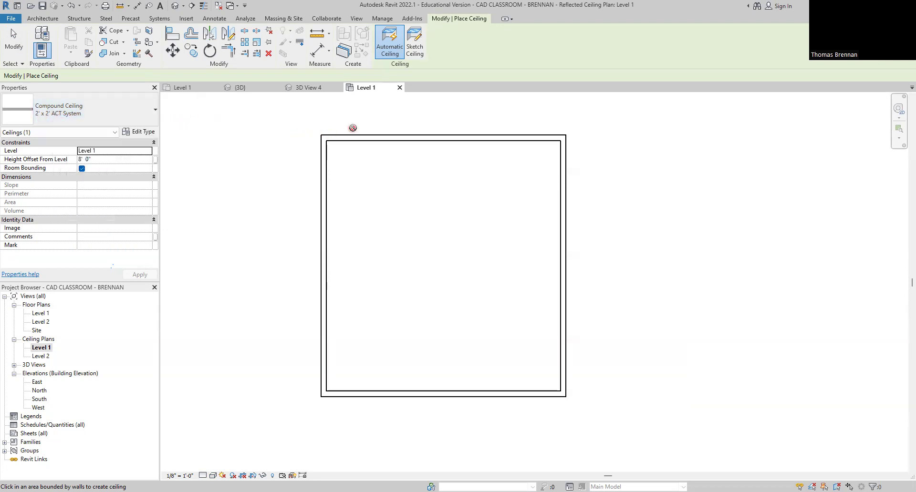
left_click(391, 49)
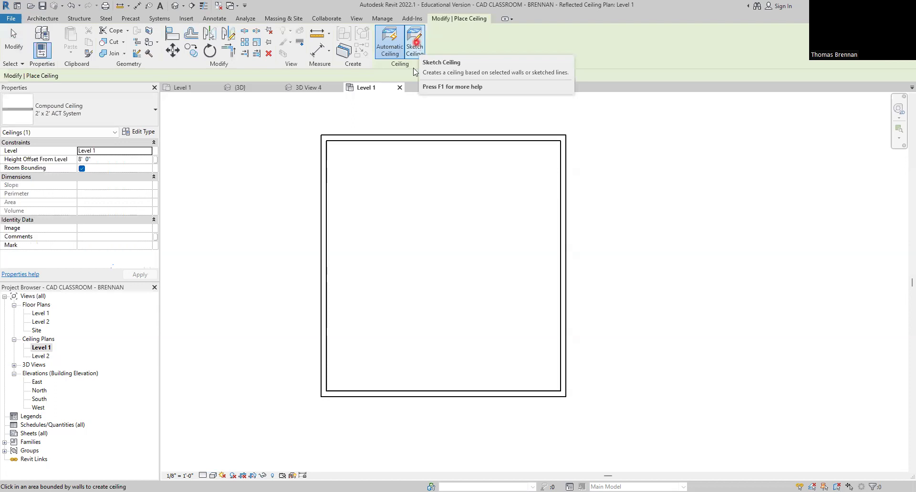
left_click(415, 46)
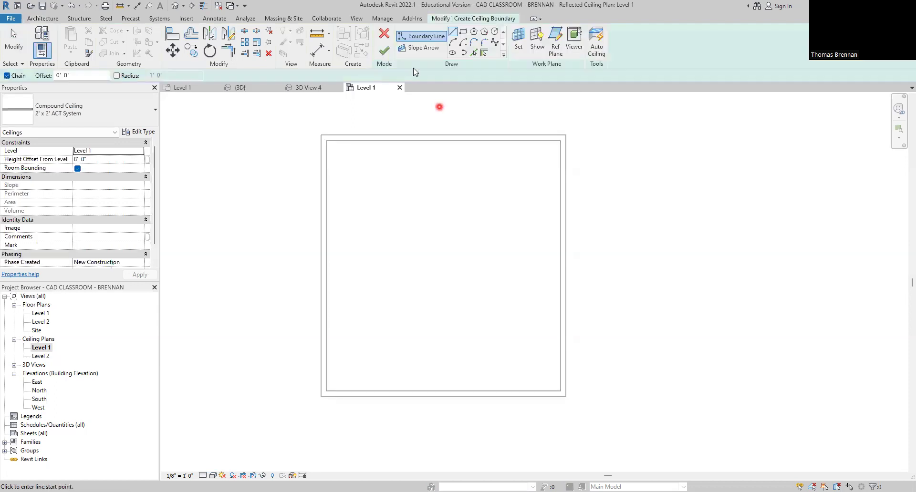
left_click(463, 32)
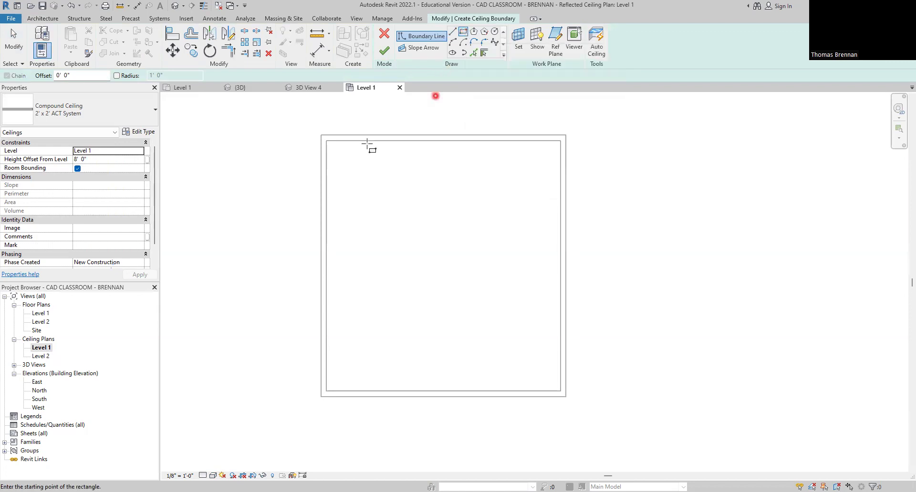
left_click(327, 141)
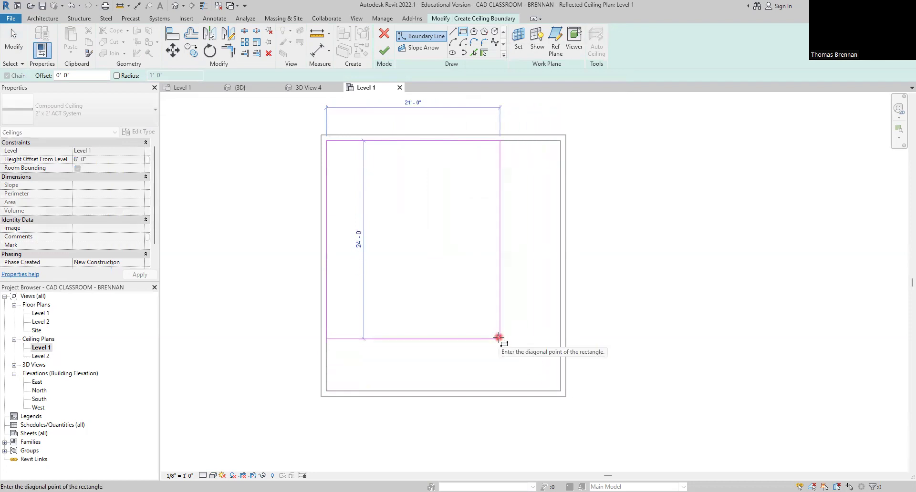
left_click(561, 391)
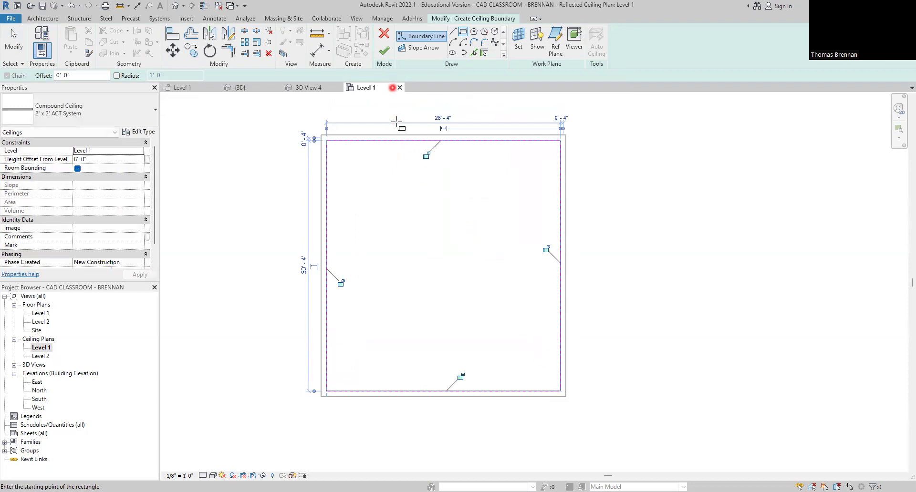
left_click(385, 52)
left_click(263, 199)
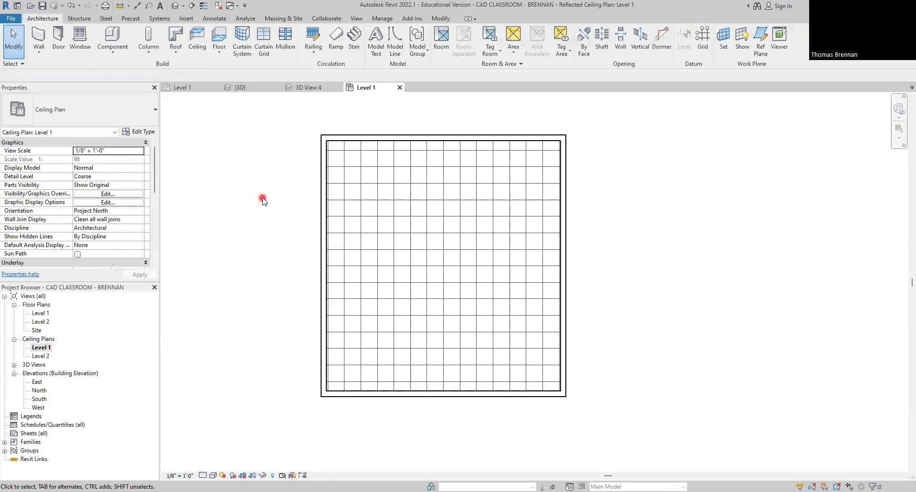
left_click(297, 87)
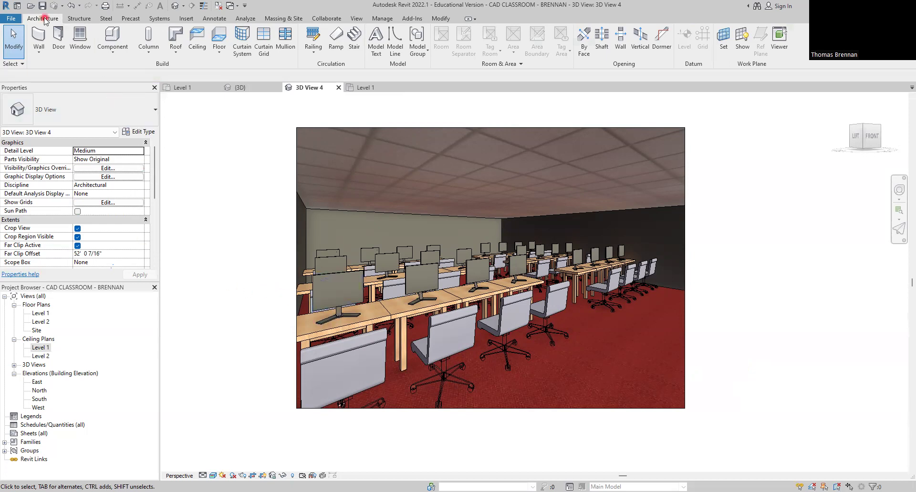
Step: Save the CAD classroom project and close it
left_click(11, 19)
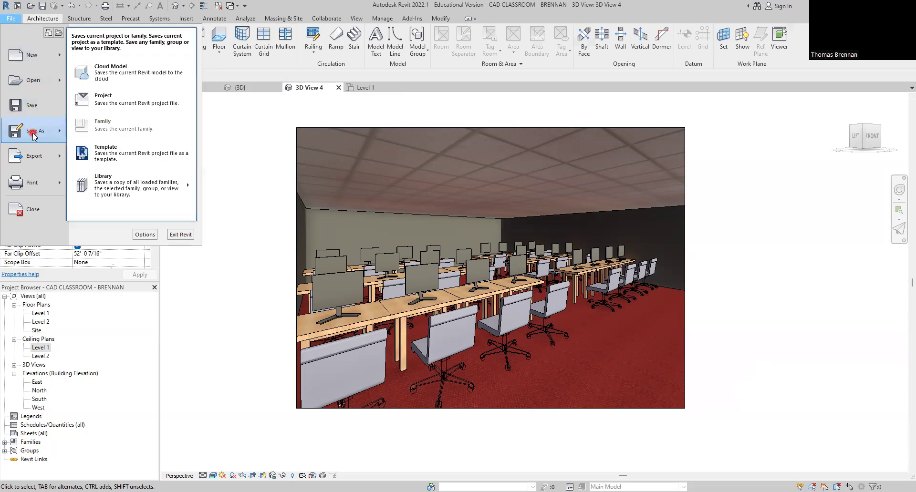
left_click(34, 106)
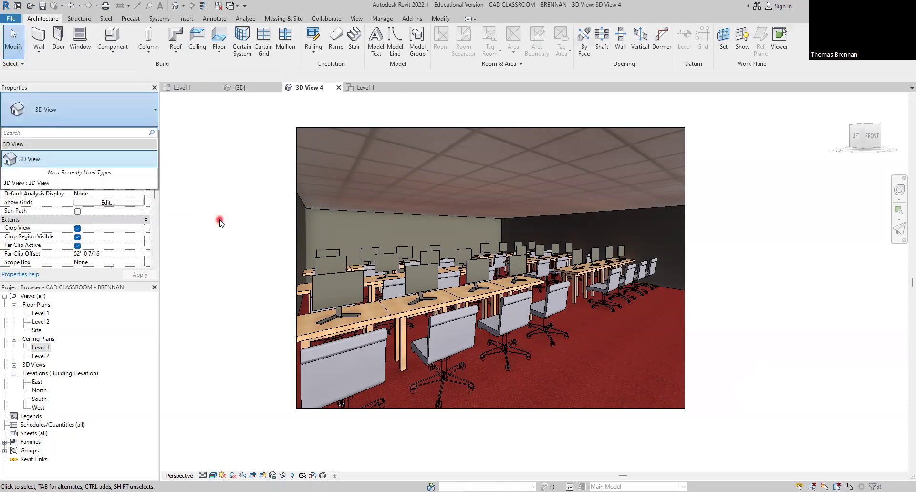
left_click(10, 19)
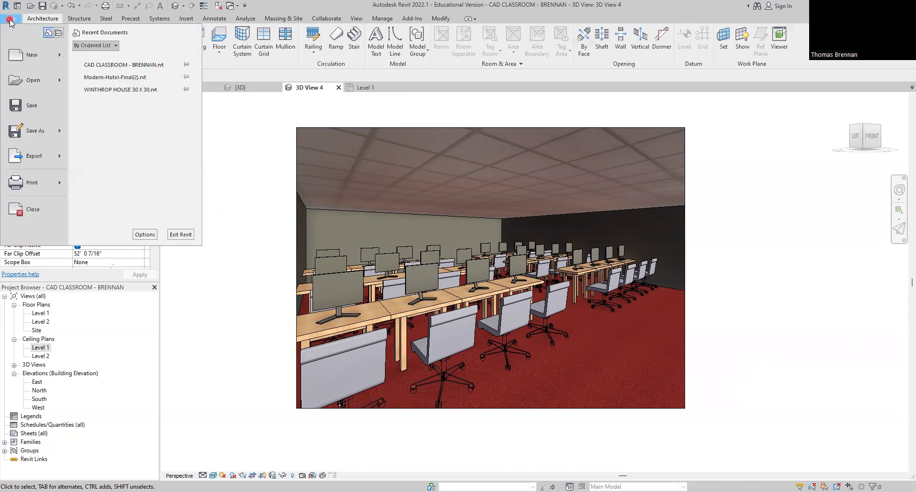
left_click(32, 209)
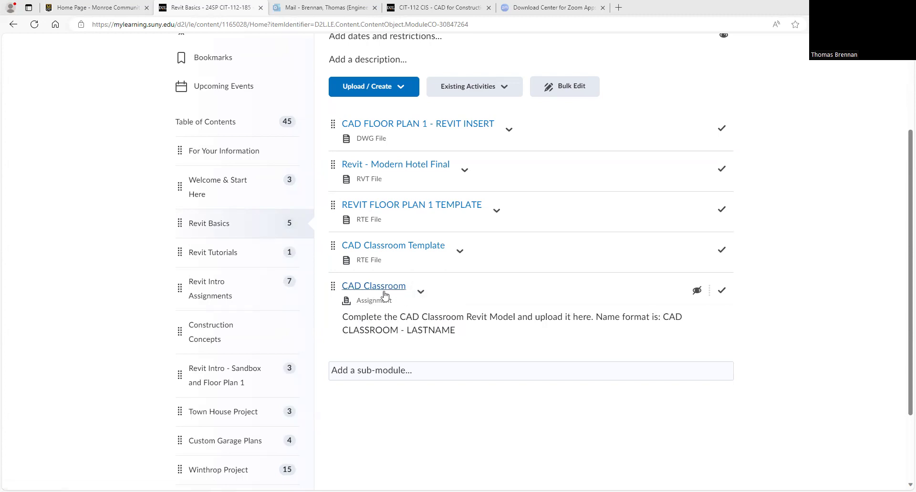
Step: Switch to the browser and review the CAD Classroom assignment's instructions and upload naming format in the Revit Basics module
left_click(380, 292)
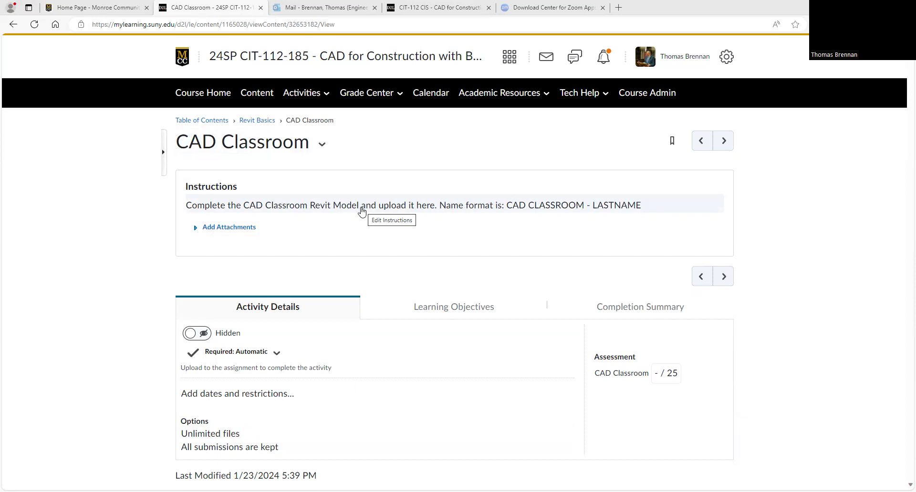
left_click(12, 24)
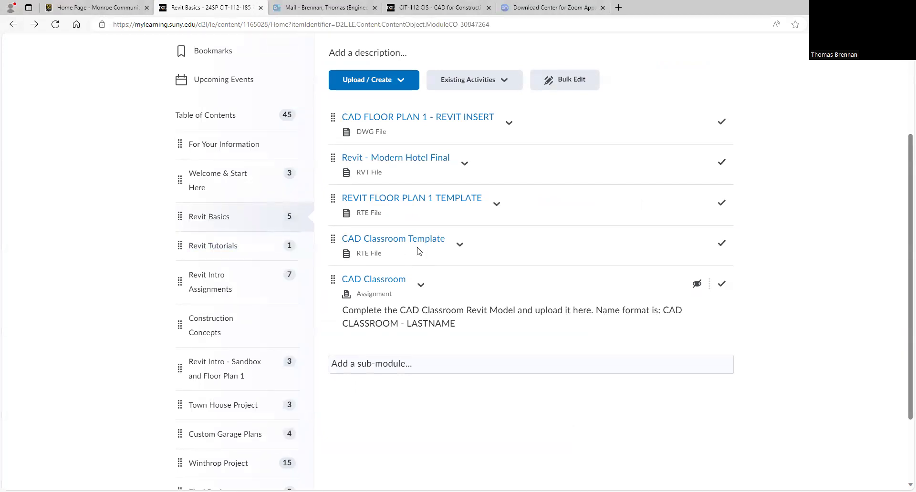
left_click(395, 282)
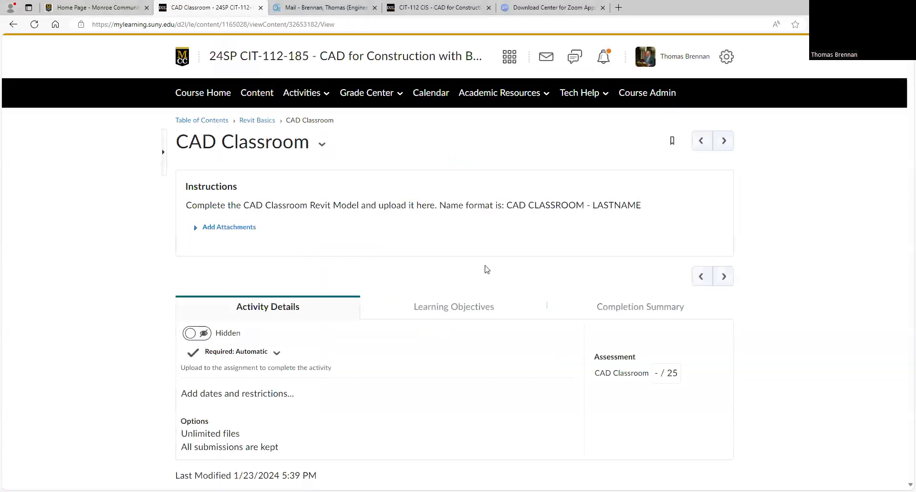
Step: Return to the Revit Basics module and make the CAD Classroom assignment visible to students
left_click(14, 24)
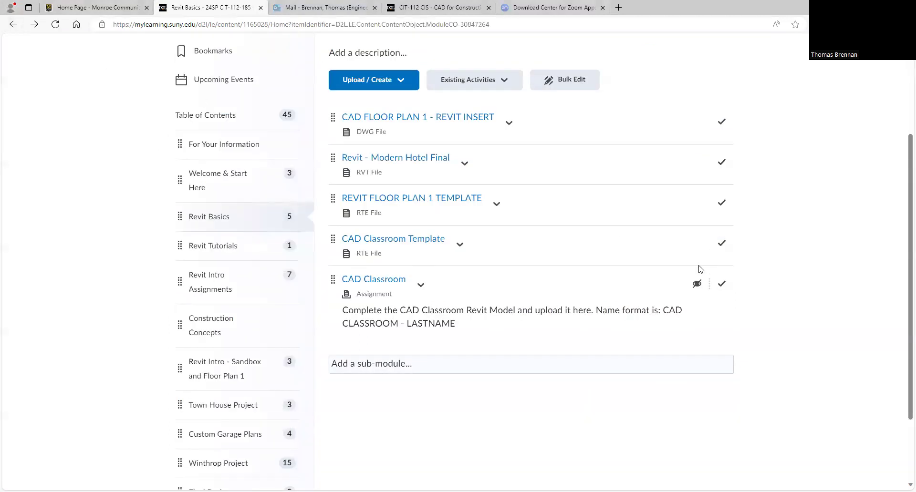
left_click(698, 285)
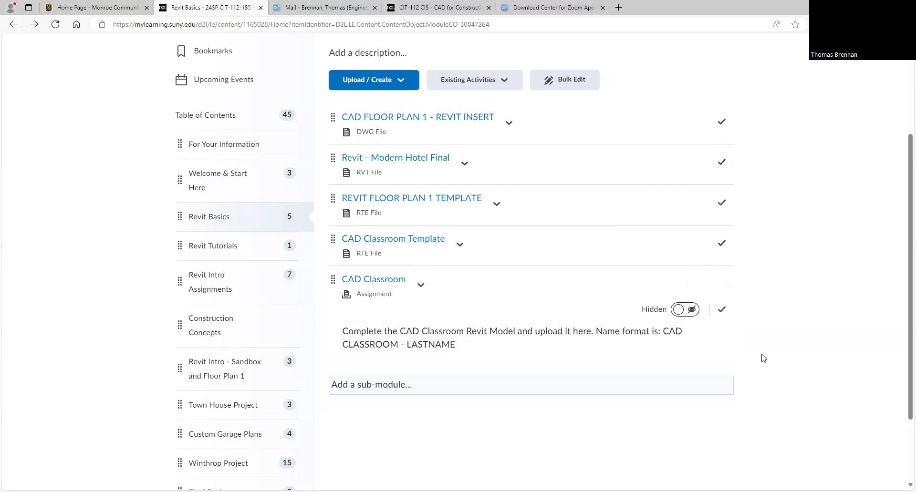
left_click(685, 309)
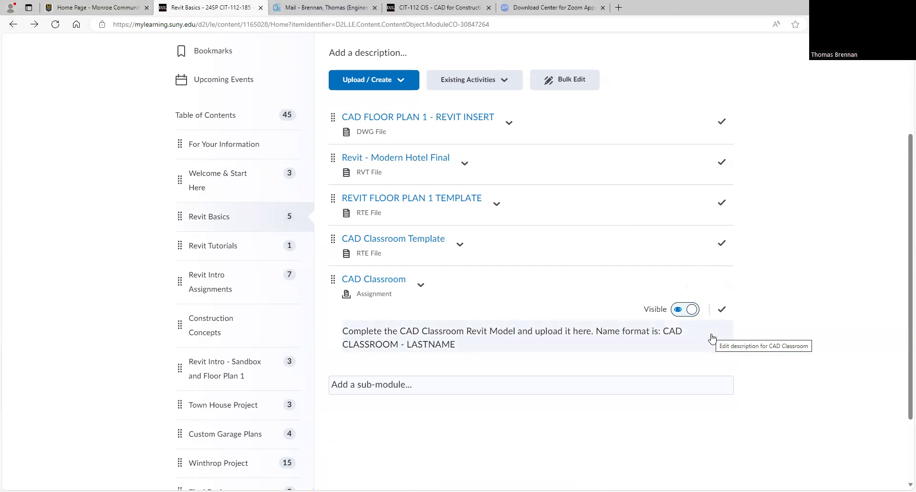
left_click(420, 286)
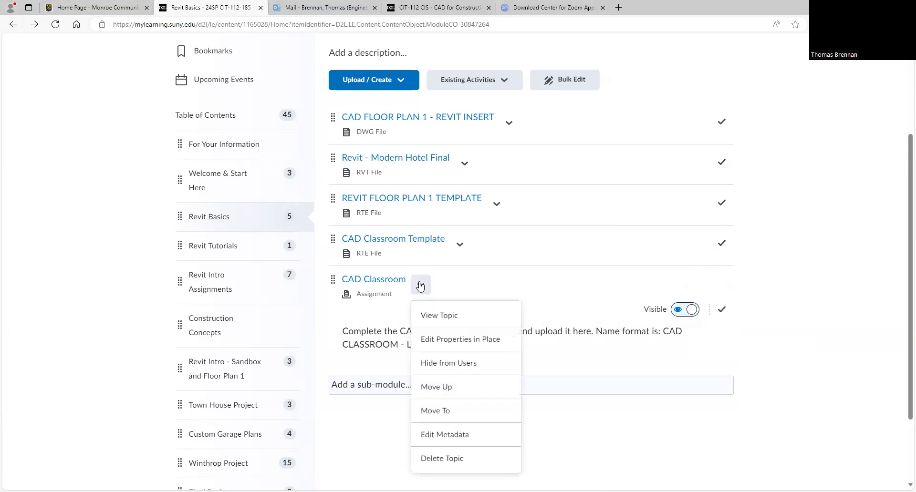
left_click(444, 284)
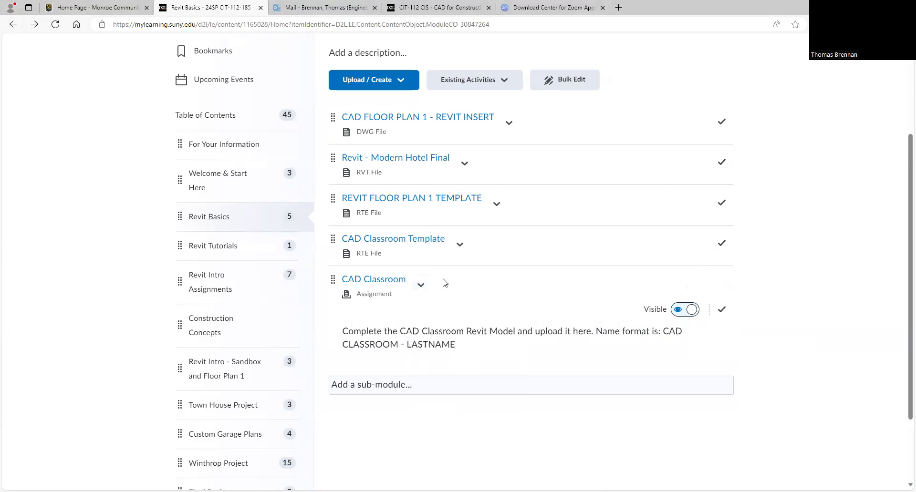
Step: Open the CAD Classroom assignment, upload the main CAD CLASSROOM Revit project without a numbered suffix from the Desktop as an attachment, and save the update
left_click(385, 282)
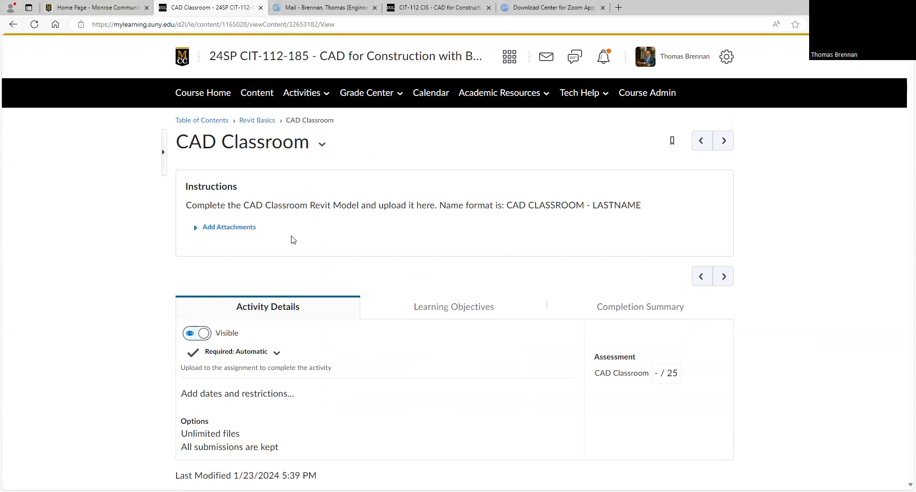
left_click(249, 236)
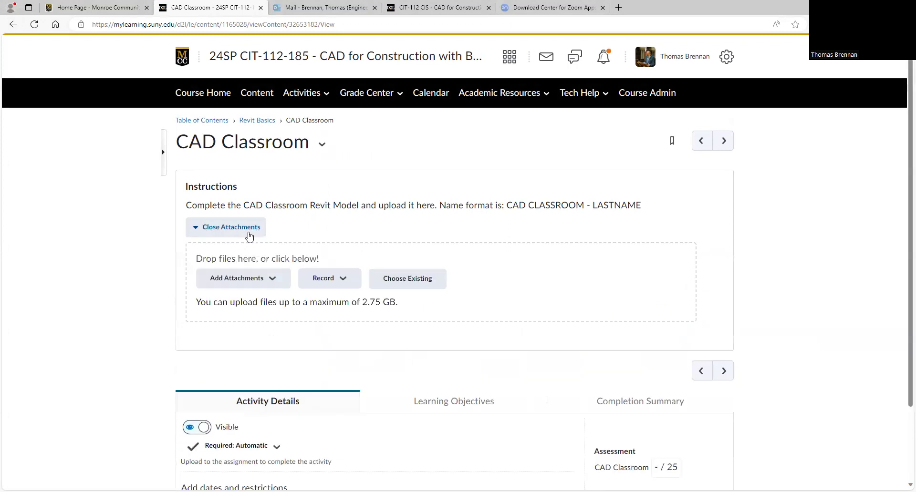
left_click(253, 283)
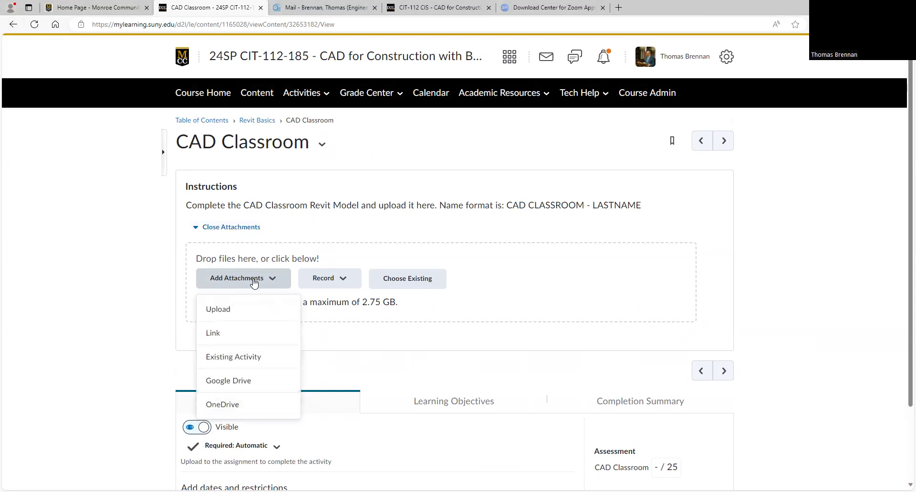
left_click(230, 310)
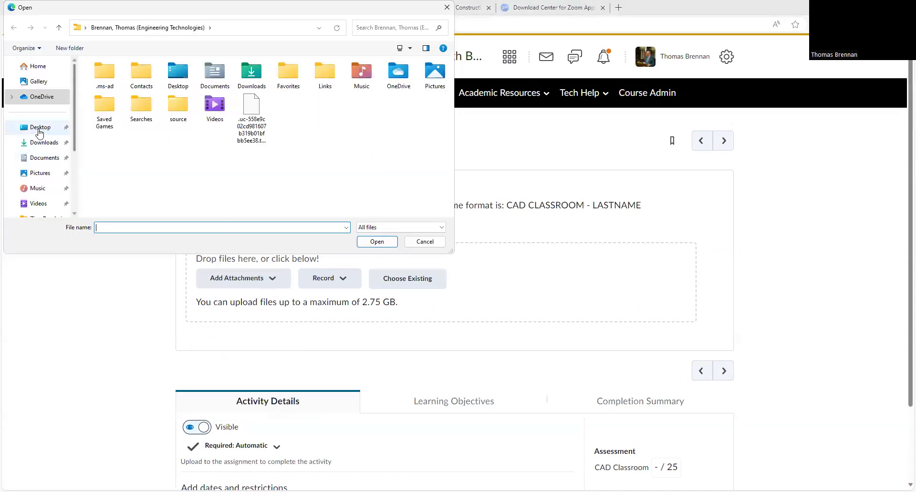
left_click(43, 131)
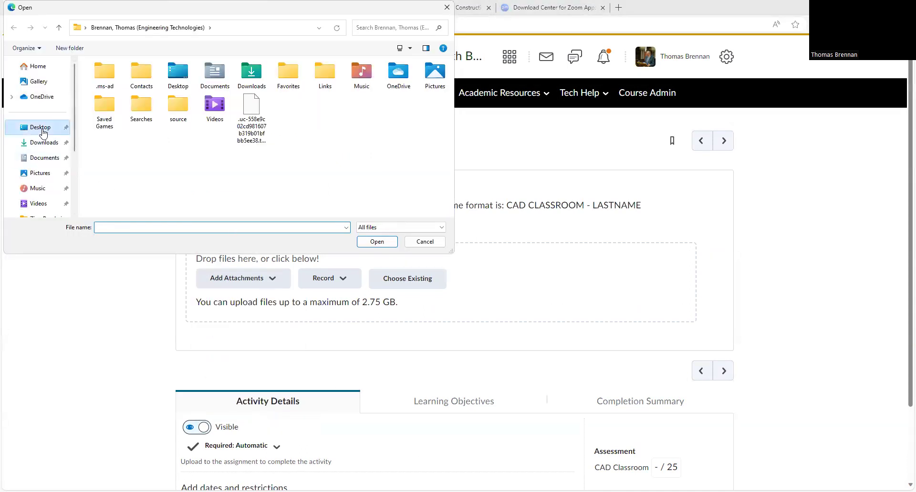
scroll(179, 178, "down", 1)
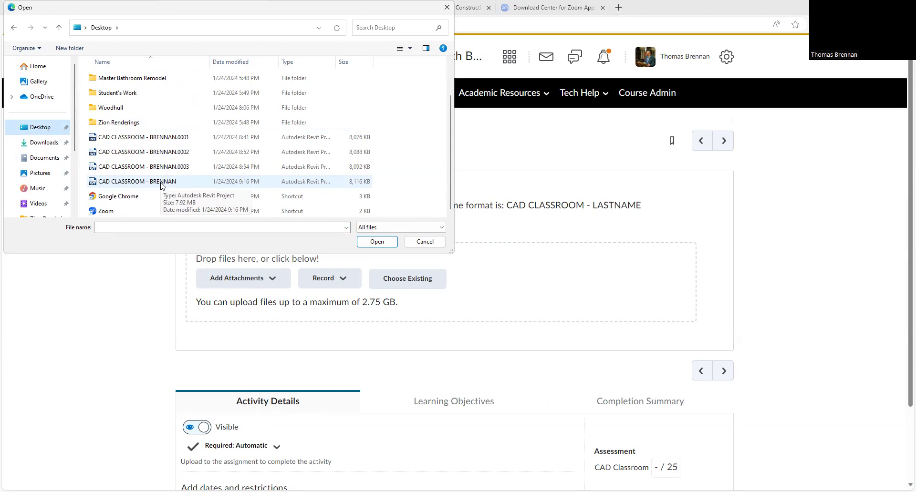
left_click(162, 186)
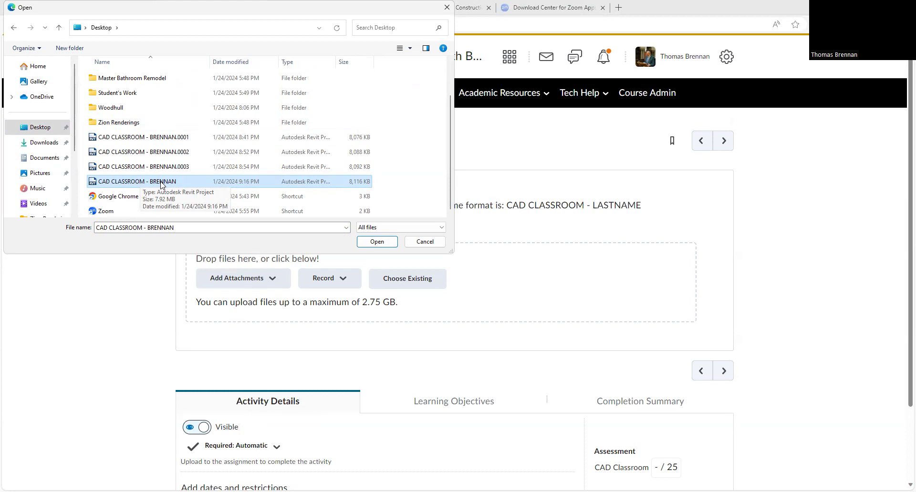
left_click(161, 181)
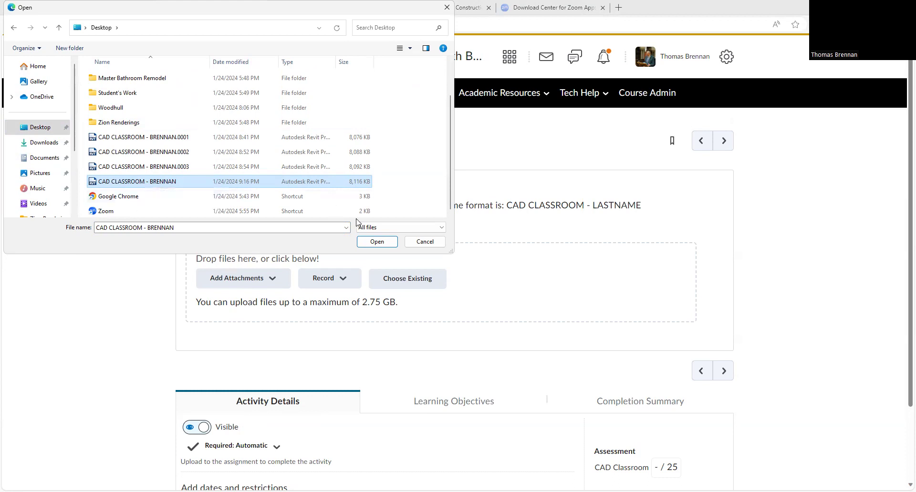
left_click(374, 242)
left_click(376, 243)
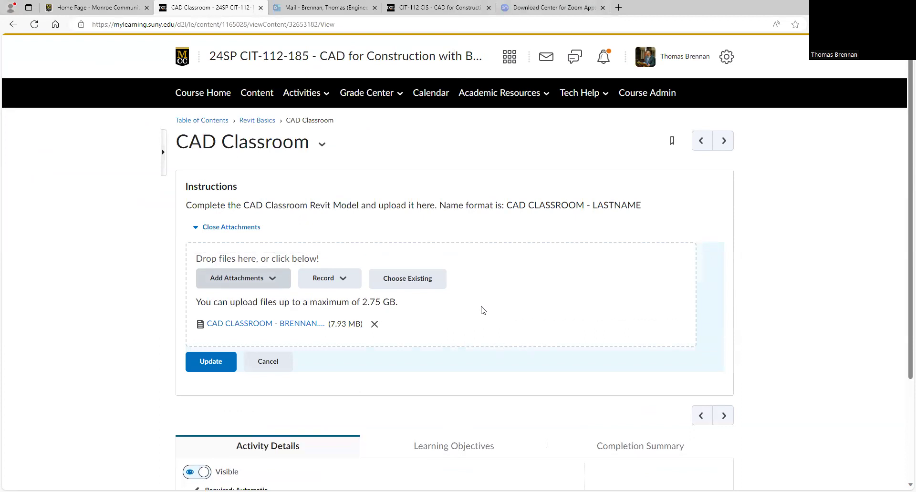
left_click(214, 362)
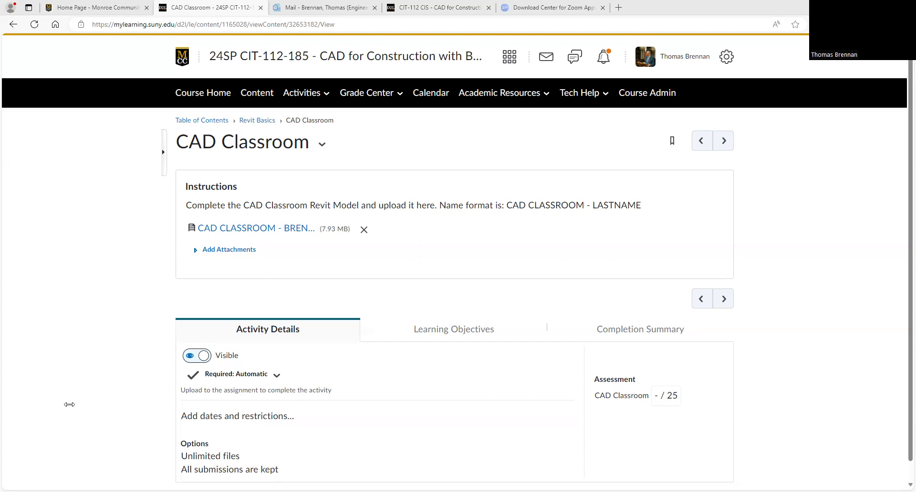
left_click(316, 9)
left_click(437, 8)
left_click(178, 8)
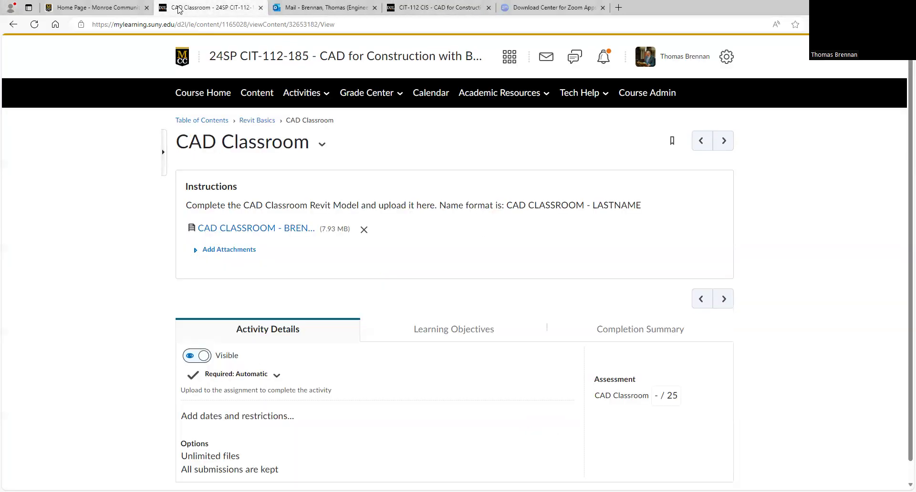
Step: Return to the Revit Basics module, open the course grades and look through the student grade list
left_click(13, 24)
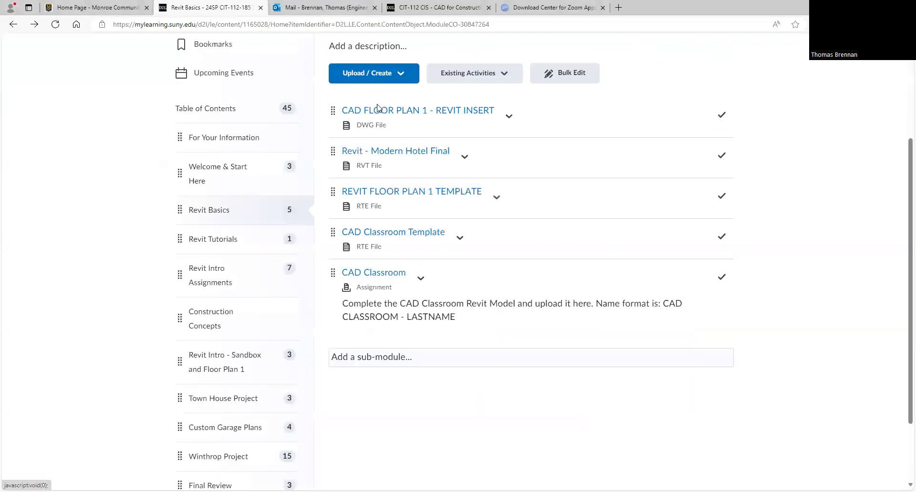
scroll(377, 107, "up", 3)
left_click(374, 93)
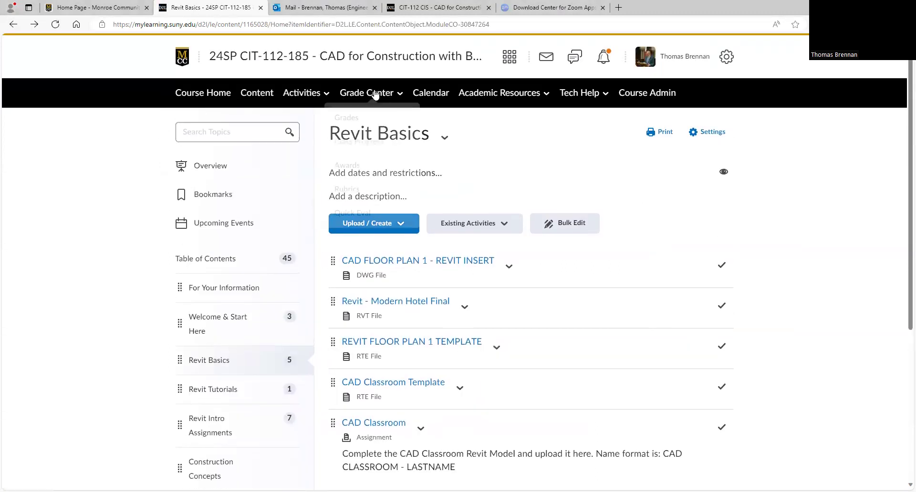
left_click(360, 122)
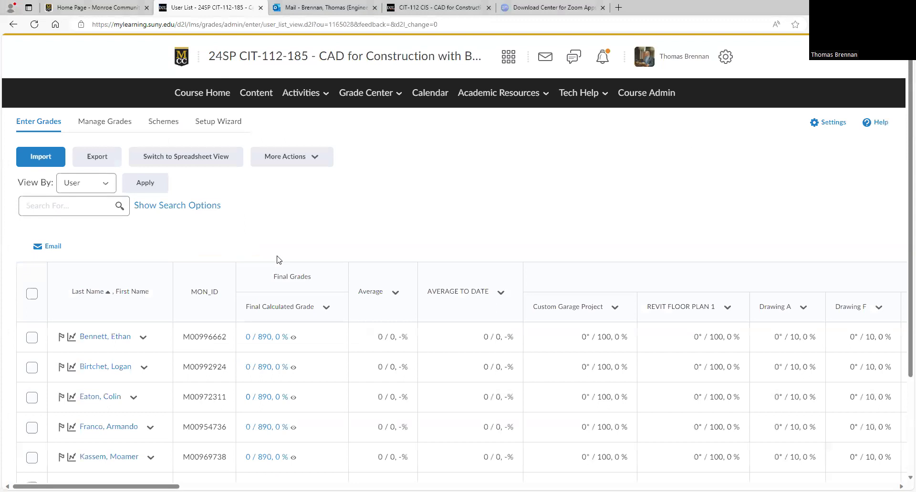
scroll(280, 260, "down", 3)
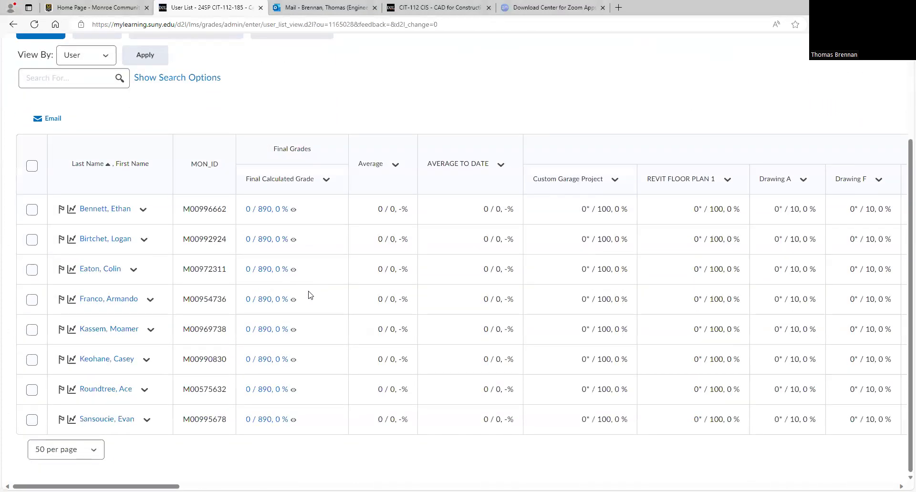
scroll(312, 345, "up", 3)
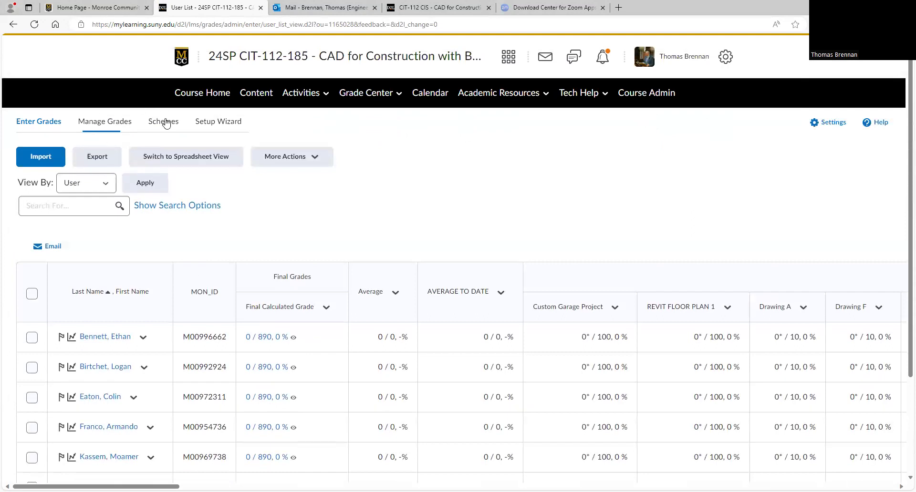
Step: Open the course's Assignments list and check the submission status of the CAD Classroom assignment
left_click(400, 97)
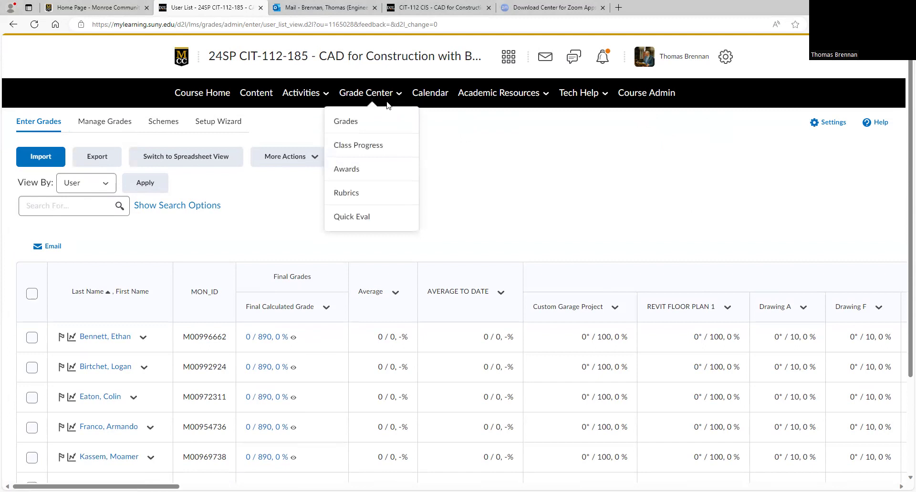
left_click(305, 94)
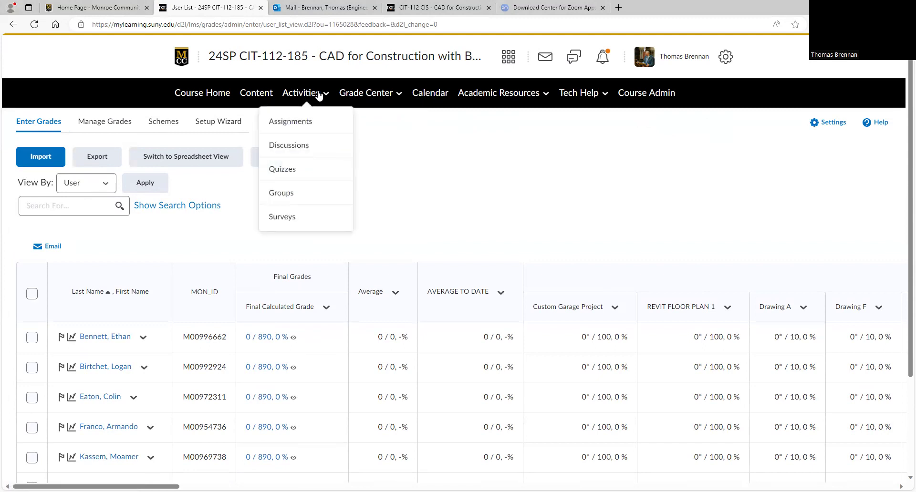
left_click(299, 122)
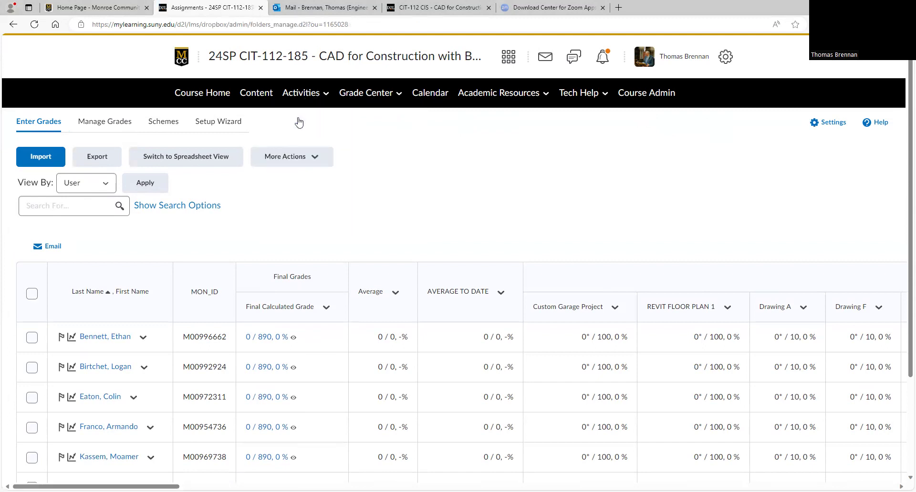
scroll(413, 304, "down", 1)
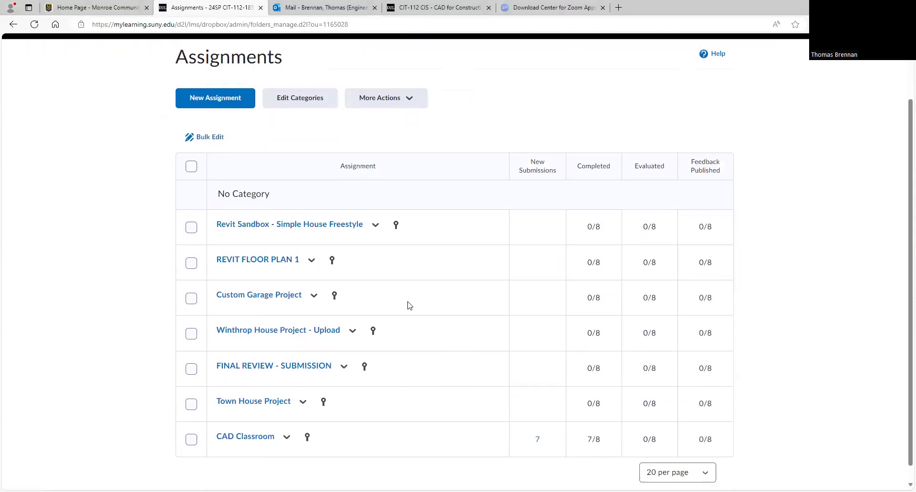
scroll(408, 308, "down", 1)
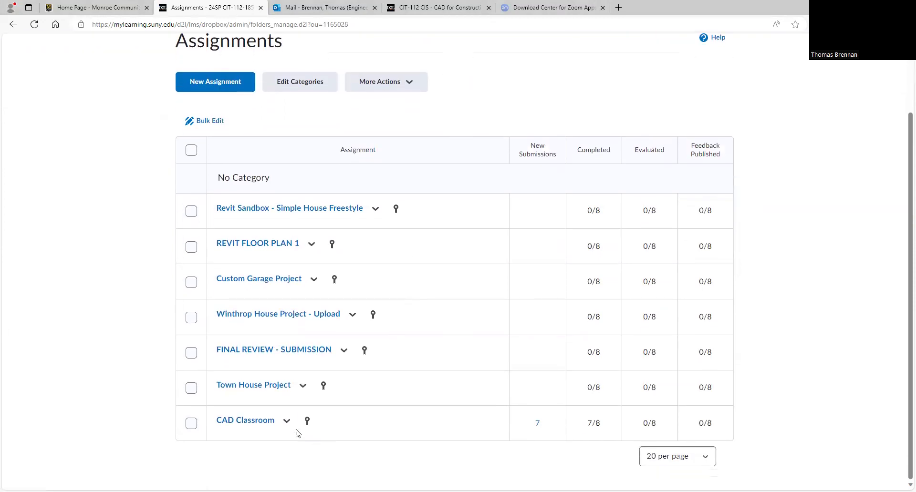